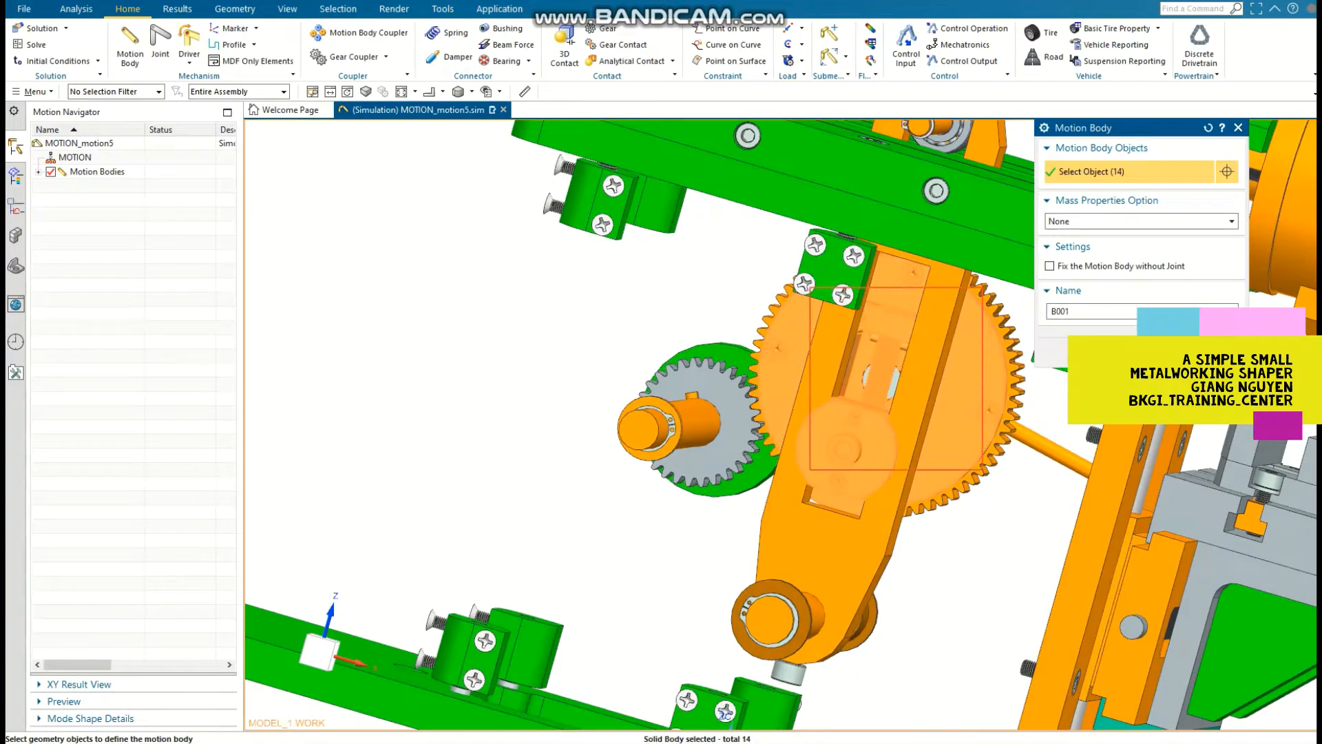
Step: Box-select the large gear with its crank disc and nearby hub parts for the new motion body
{"action": "scroll", "coordinate": [885, 451], "scroll_direction": "down", "scroll_amount": 1}
{"action": "scroll", "coordinate": [884, 451], "scroll_direction": "down", "scroll_amount": 1}
{"action": "middle_click_drag", "start_coordinate": [884, 451], "coordinate": [809, 406]}
{"action": "left_click_drag", "start_coordinate": [797, 501], "coordinate": [796, 501]}
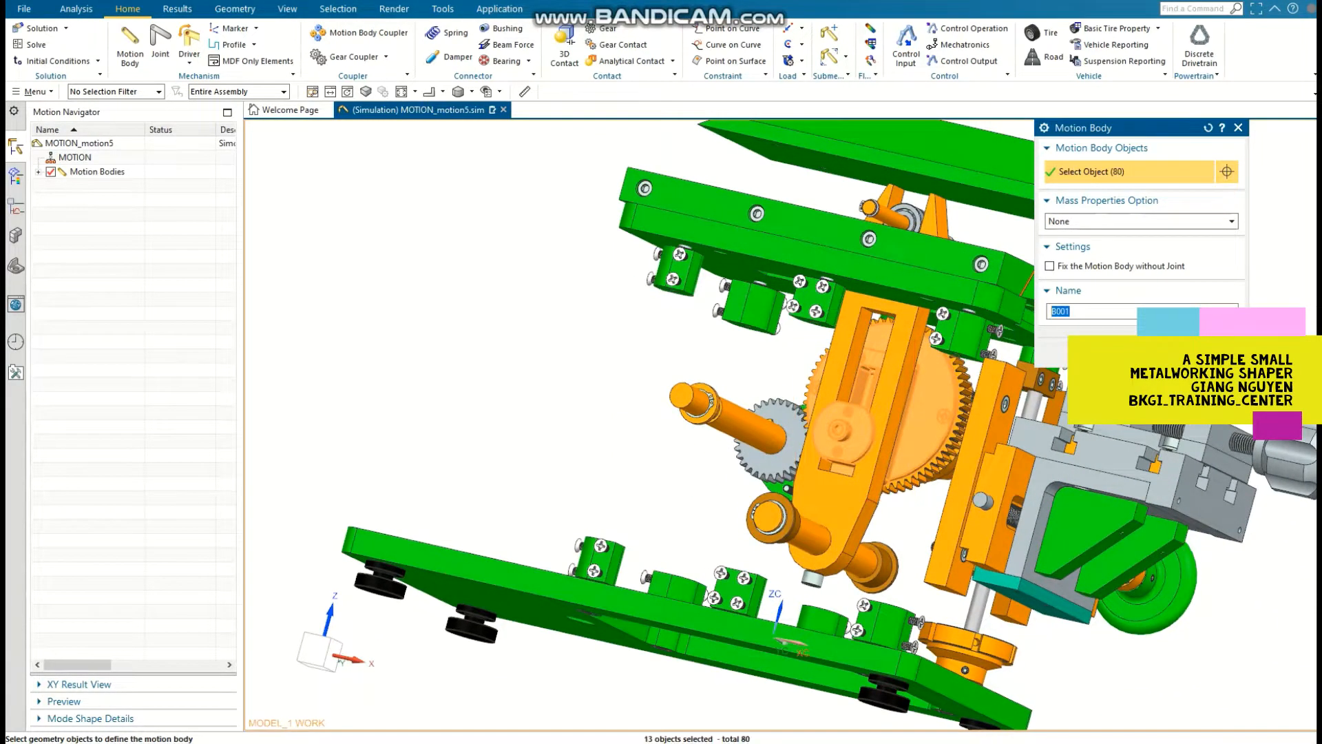
Step: Remove the M-6 X 25 CABEZA AVELLANADA screws and other stray parts on the crank side from the gear's motion body selection
{"action": "scroll", "coordinate": [803, 503], "scroll_direction": "down", "scroll_amount": 2}
{"action": "middle_click_drag", "start_coordinate": [806, 502], "coordinate": [1019, 520]}
{"action": "scroll", "coordinate": [861, 458], "scroll_direction": "up", "scroll_amount": 6}
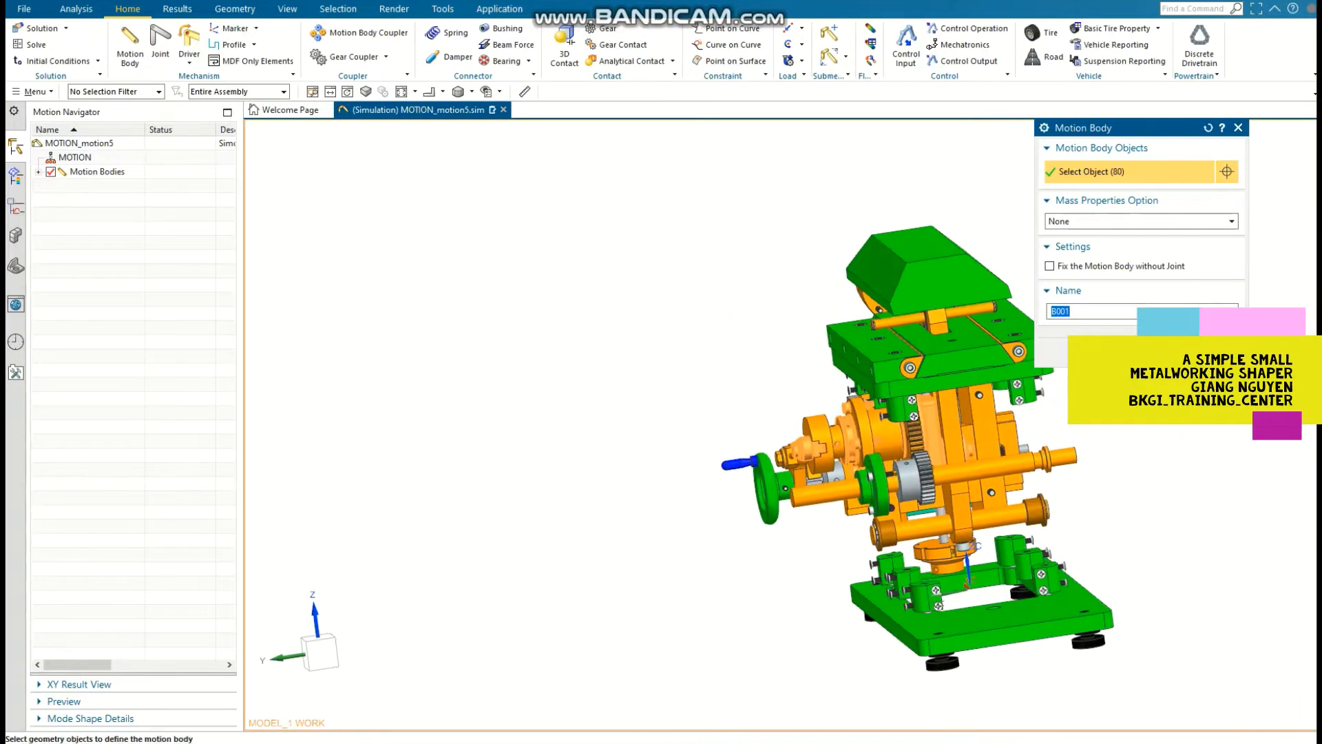
{"action": "middle_click_drag", "start_coordinate": [829, 422], "coordinate": [909, 424]}
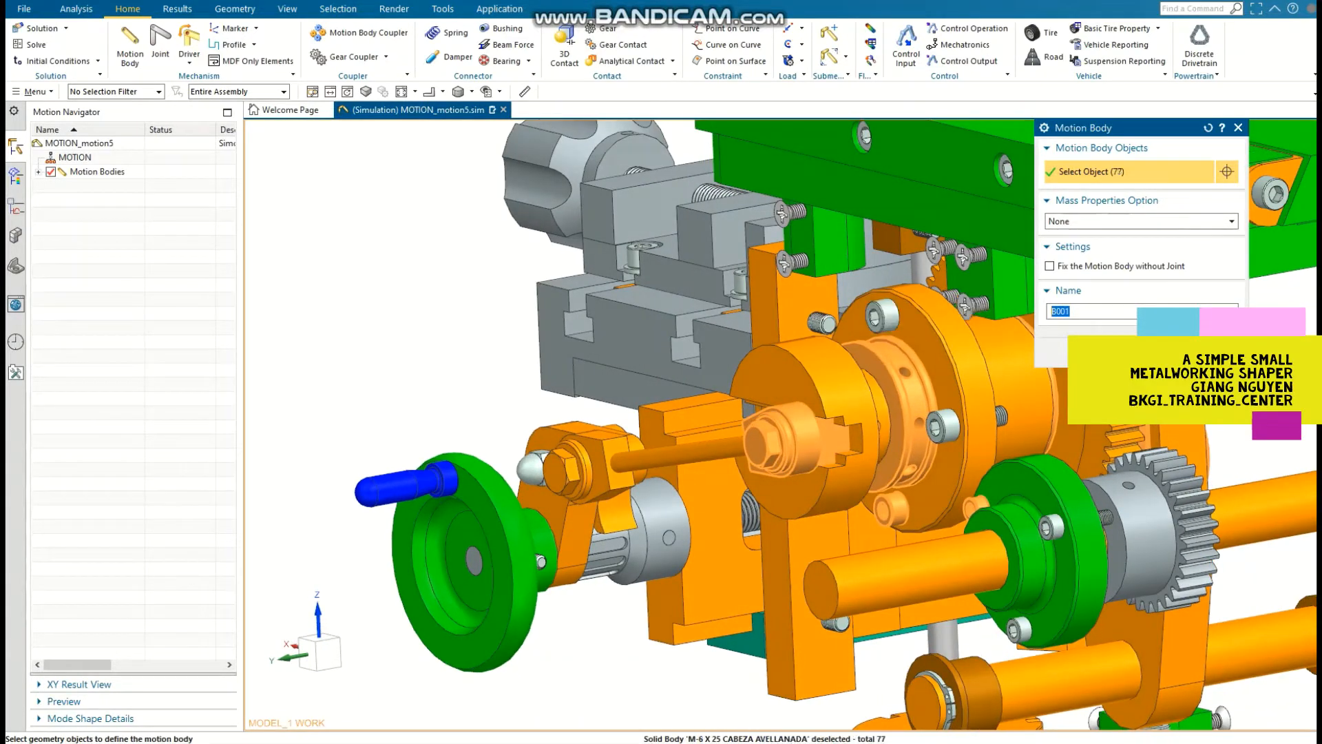
{"action": "scroll", "coordinate": [771, 482], "scroll_direction": "down", "scroll_amount": 3}
{"action": "middle_click_drag", "start_coordinate": [771, 482], "coordinate": [764, 441]}
{"action": "scroll", "coordinate": [923, 459], "scroll_direction": "up", "scroll_amount": 2}
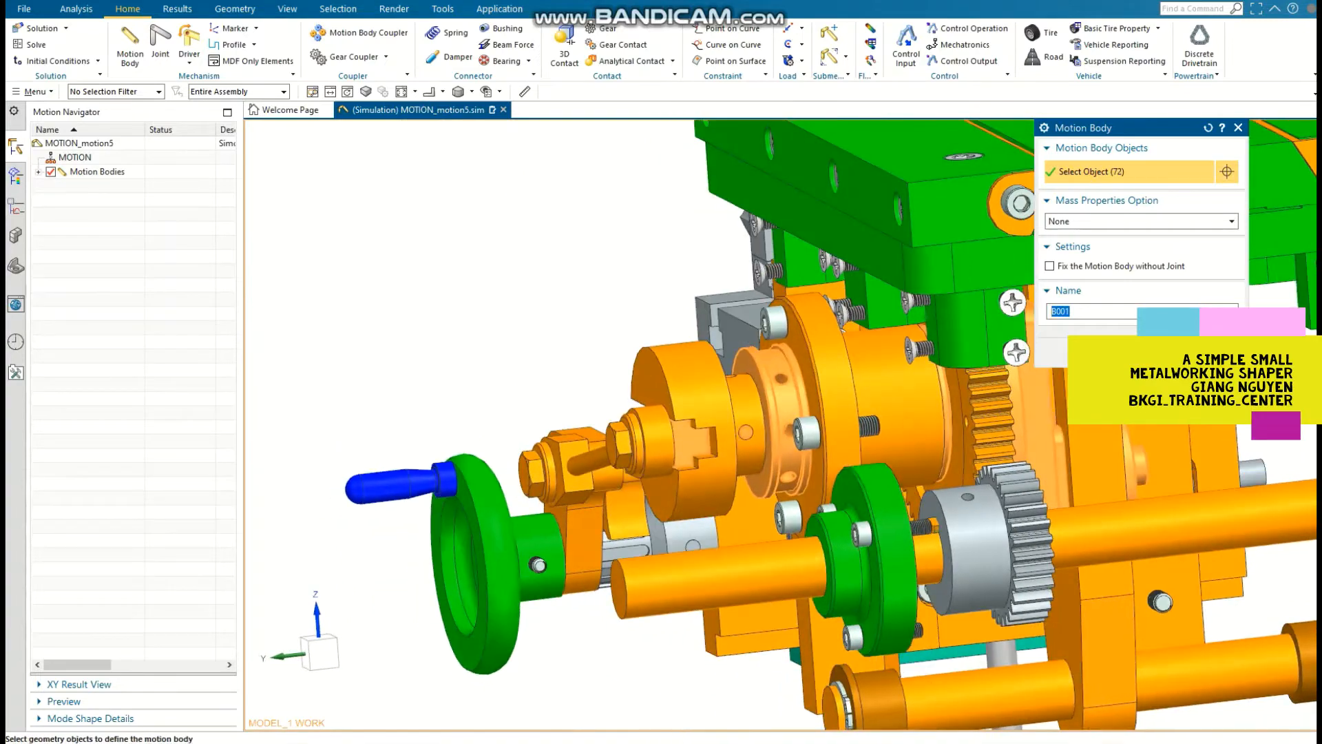
Step: Finish selecting the bodies that turn with the large gear and create the motion body with the name SLAVE
{"action": "left_click", "coordinate": [654, 386]}
{"action": "middle_click_drag", "start_coordinate": [771, 386], "coordinate": [709, 454]}
{"action": "scroll", "coordinate": [867, 417], "scroll_direction": "down", "scroll_amount": 2}
{"action": "middle_click_drag", "start_coordinate": [845, 417], "coordinate": [868, 428]}
{"action": "scroll", "coordinate": [846, 419], "scroll_direction": "up", "scroll_amount": 2}
{"action": "left_click", "coordinate": [841, 417]}
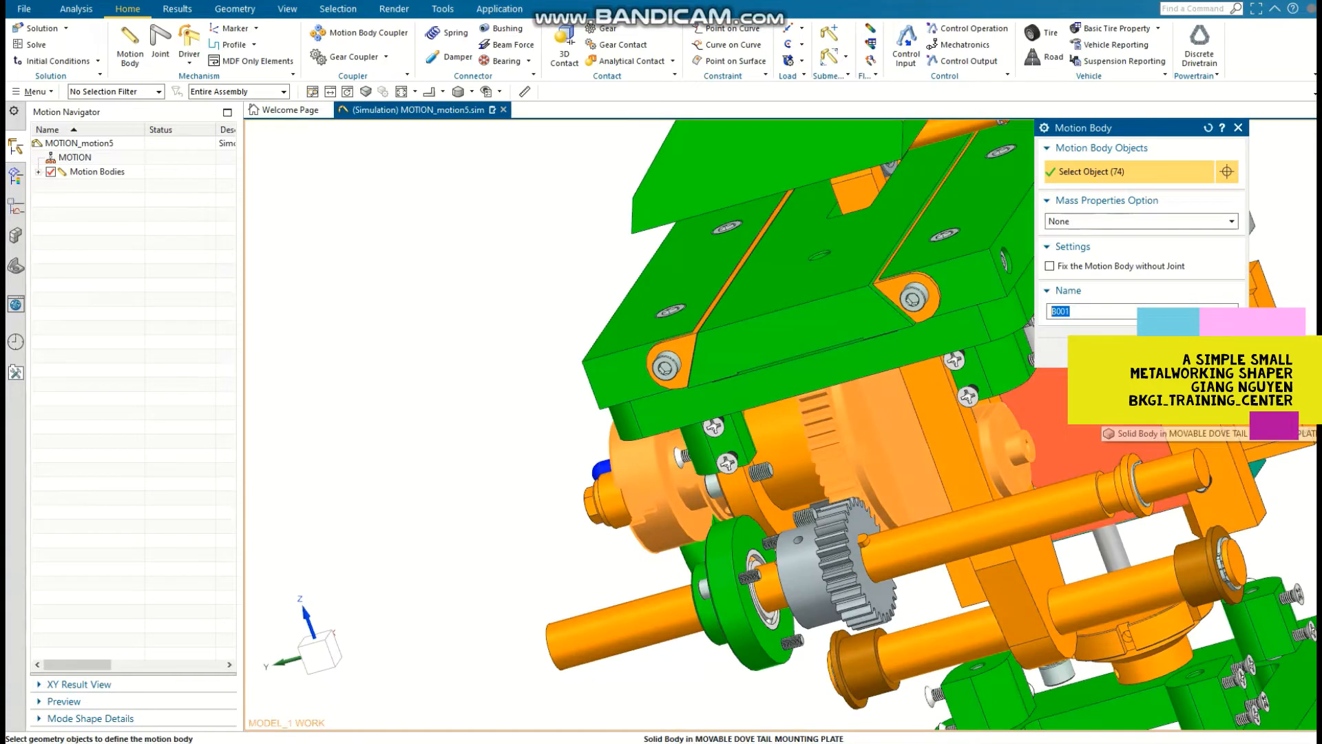
{"action": "type", "text": "SLAVE"}
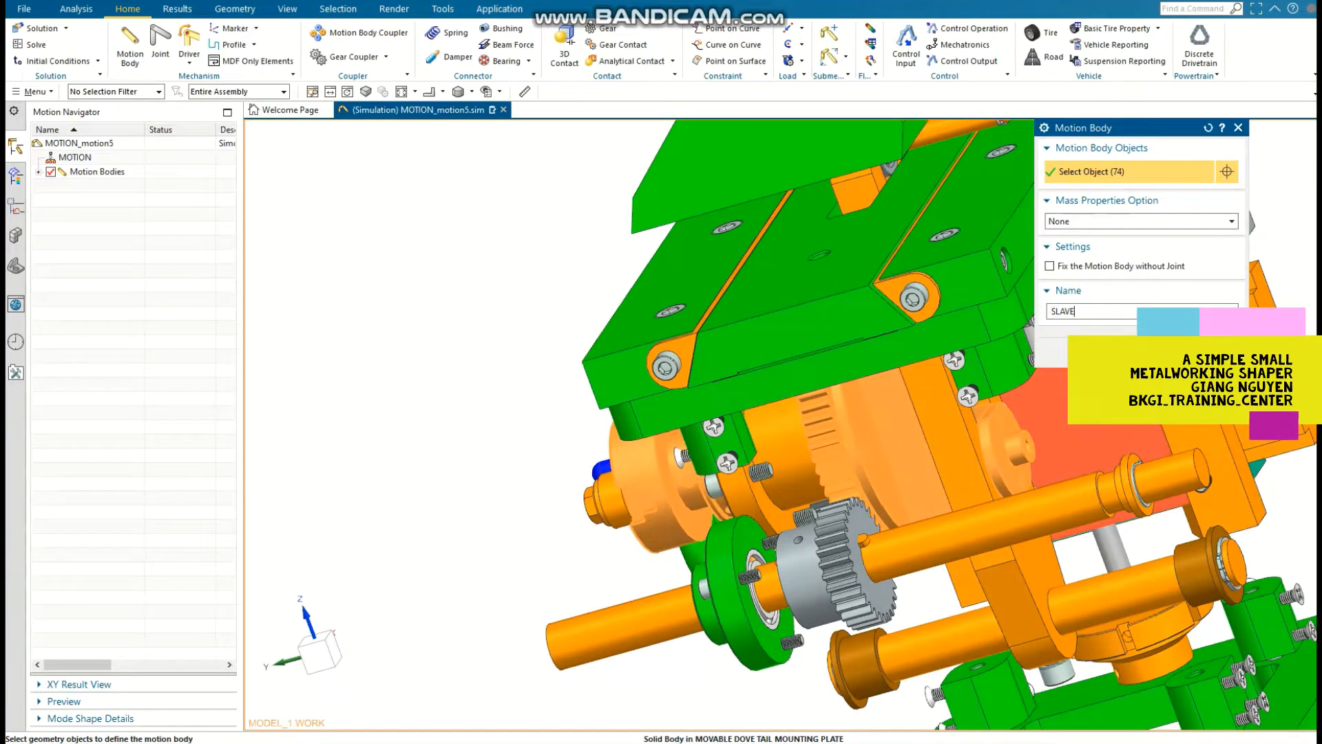
{"action": "key", "text": "Return"}
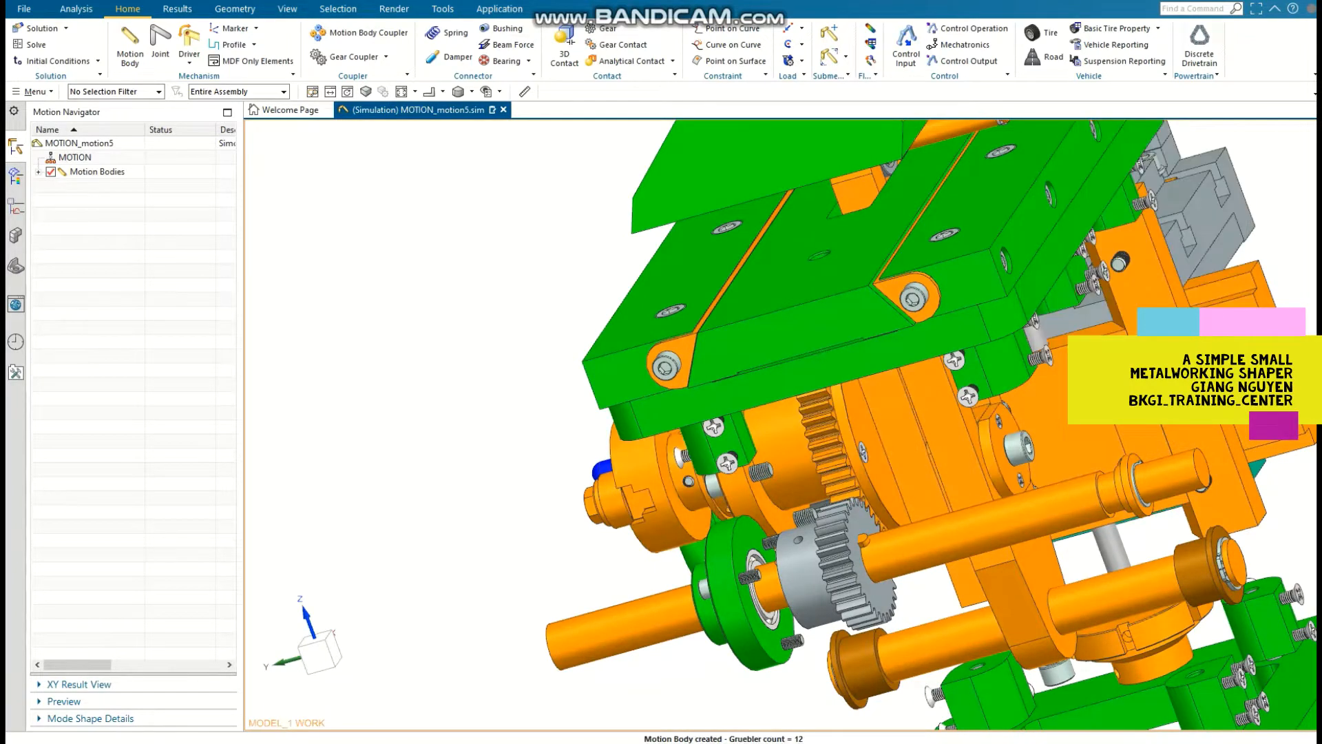
Step: Start another motion body from the ARANDELA SUJECION Ø 24 ring, the lower pivot shaft and the slotted rocker arm
{"action": "left_click", "coordinate": [39, 172]}
{"action": "scroll", "coordinate": [804, 297], "scroll_direction": "down", "scroll_amount": 2}
{"action": "middle_click_drag", "start_coordinate": [804, 296], "coordinate": [796, 200]}
{"action": "left_click", "coordinate": [130, 46]}
{"action": "middle_click_drag", "start_coordinate": [778, 331], "coordinate": [702, 441]}
{"action": "scroll", "coordinate": [703, 441], "scroll_direction": "up", "scroll_amount": 4}
{"action": "scroll", "coordinate": [793, 479], "scroll_direction": "up", "scroll_amount": 1}
{"action": "left_click", "coordinate": [815, 451]}
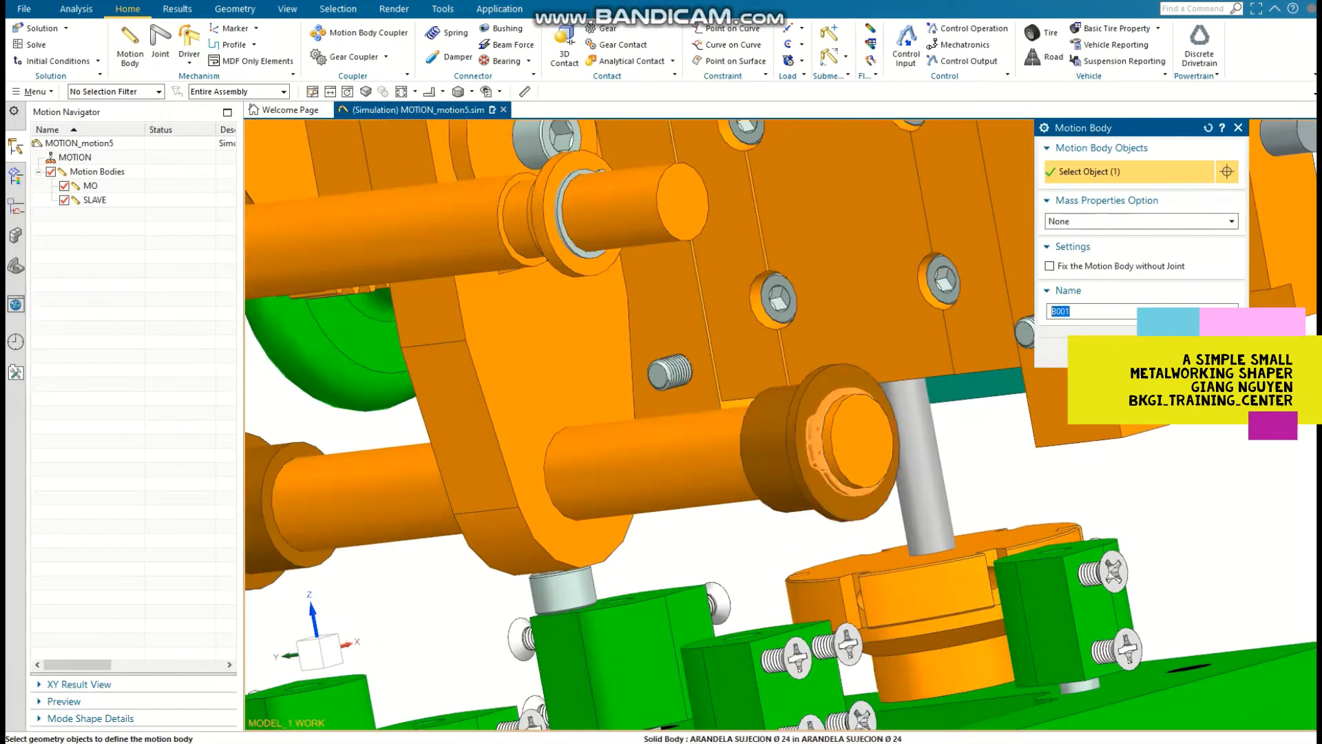
{"action": "left_click", "coordinate": [703, 451]}
{"action": "left_click", "coordinate": [493, 440]}
Step: Add the retaining ring at the pivot shaft's other end and create the motion body with the name CUL
{"action": "scroll", "coordinate": [468, 458], "scroll_direction": "down", "scroll_amount": 2}
{"action": "middle_click_drag", "start_coordinate": [483, 454], "coordinate": [675, 451]}
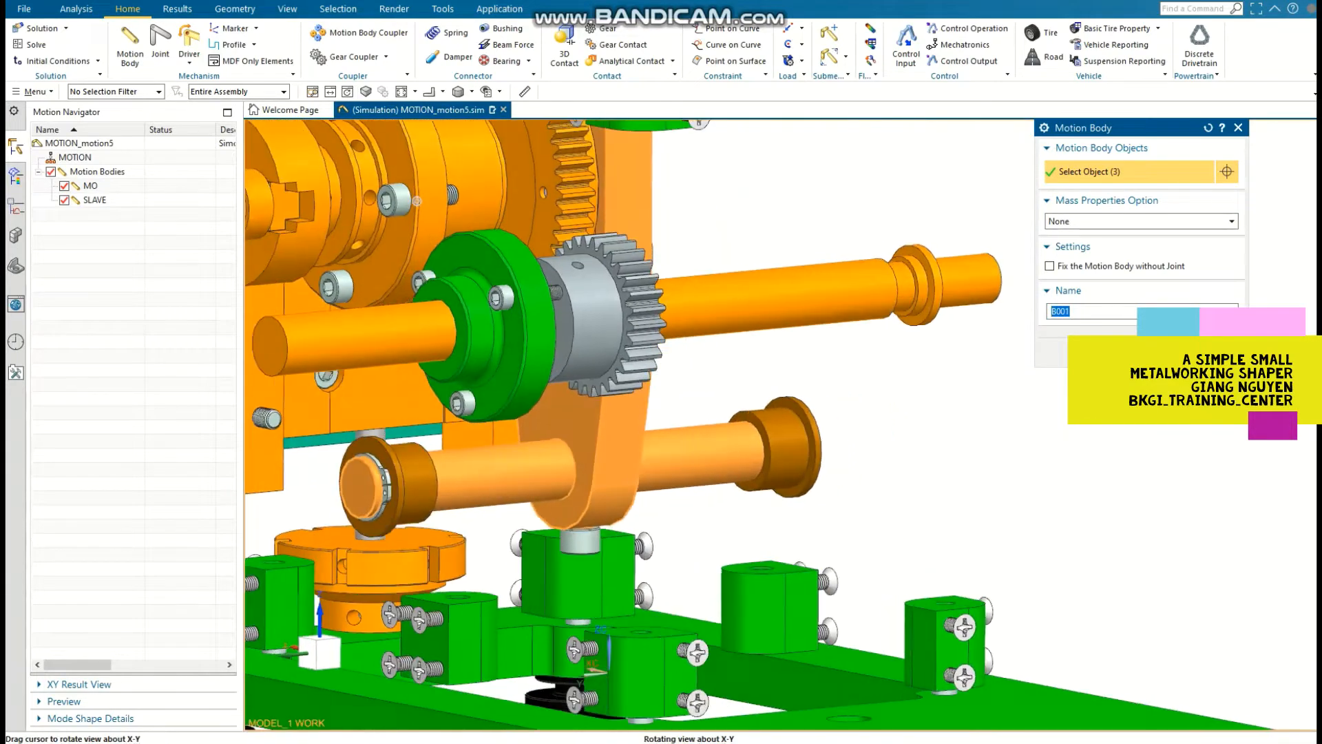
{"action": "scroll", "coordinate": [407, 486], "scroll_direction": "up", "scroll_amount": 2}
{"action": "left_click", "coordinate": [358, 475]}
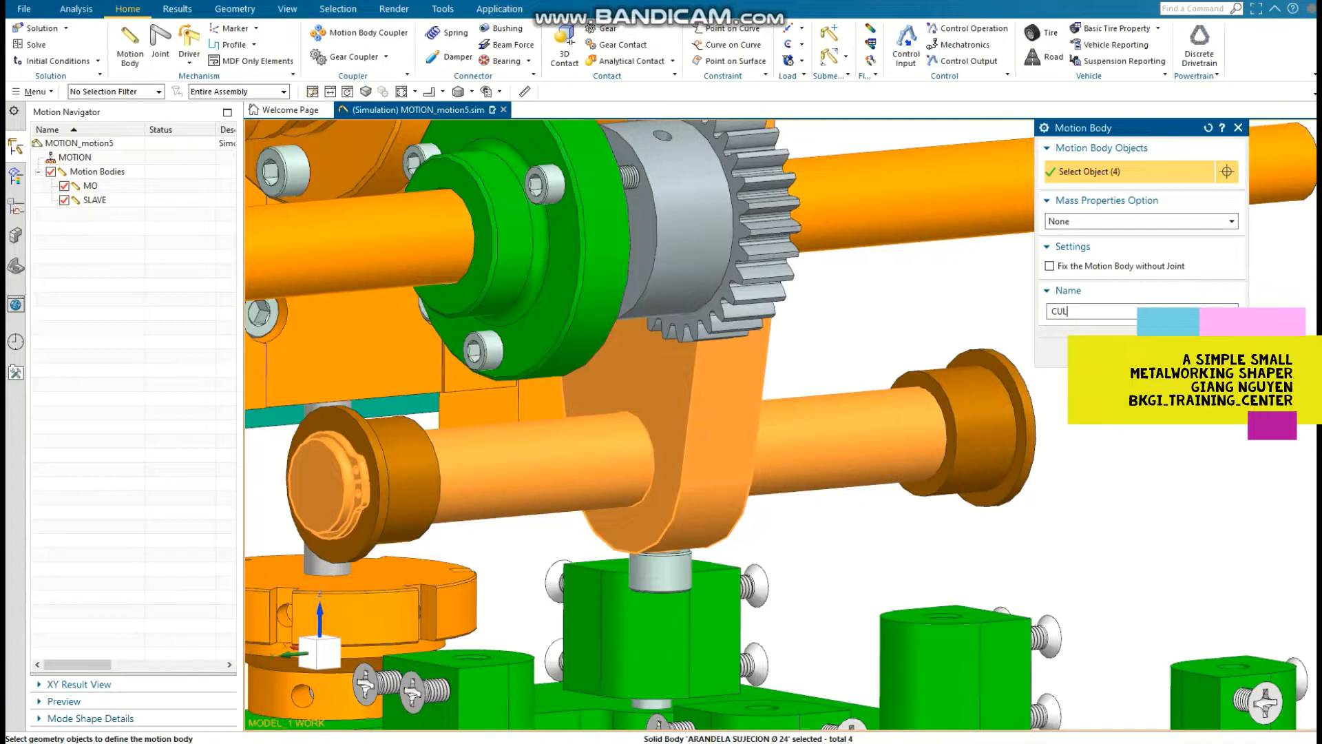
{"action": "key", "text": "Return"}
{"action": "key", "text": "Home"}
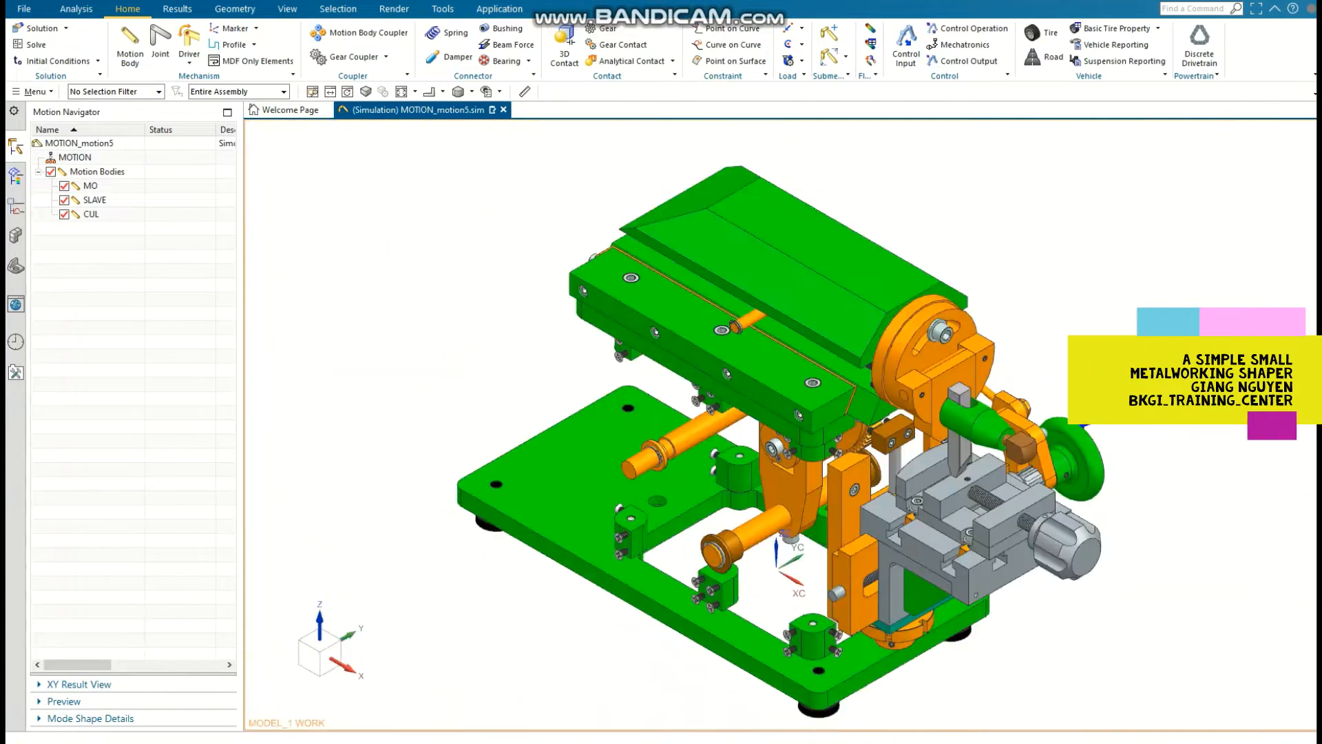
Step: Start a new motion body from the ram's top cover, the round tool head plates and the M-6 X 25 CABEZA ALLEN screws behind them
{"action": "middle_click_drag", "start_coordinate": [551, 448], "coordinate": [671, 372]}
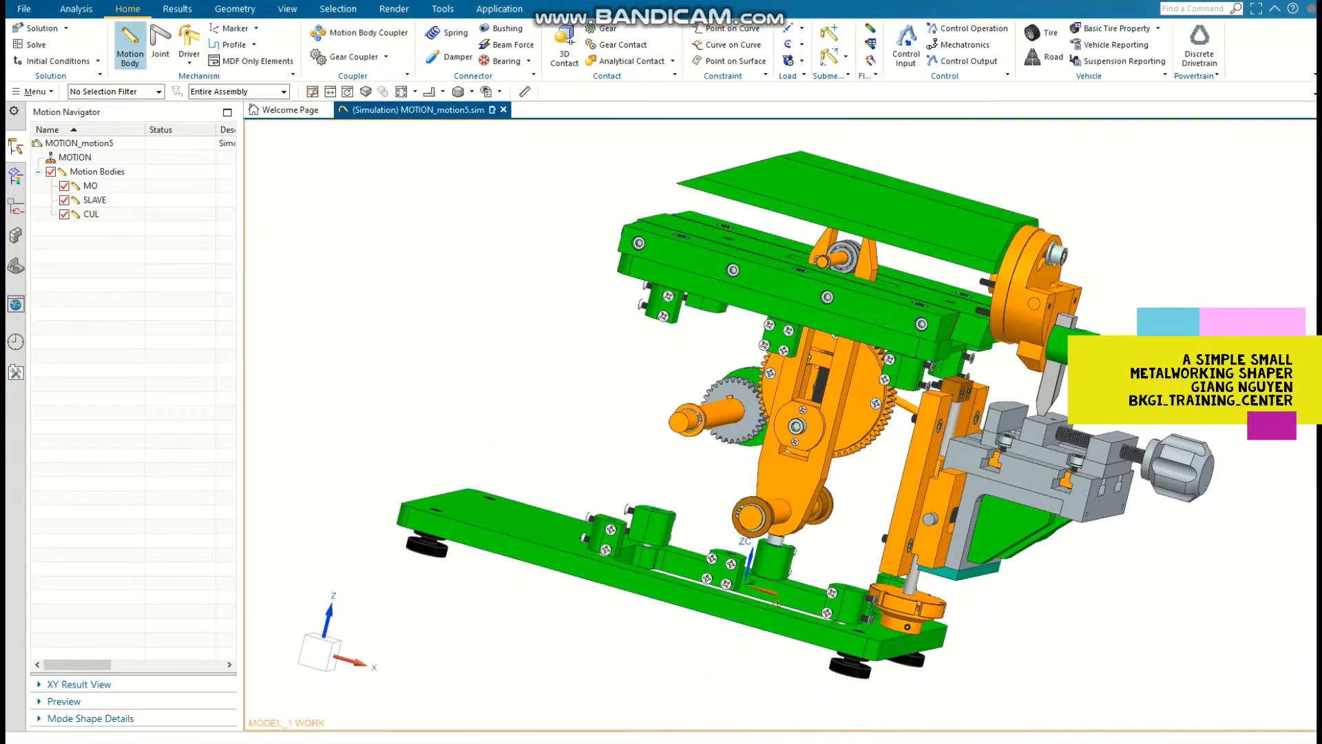
{"action": "left_click", "coordinate": [128, 38]}
{"action": "left_click", "coordinate": [833, 199]}
{"action": "middle_click_drag", "start_coordinate": [792, 290], "coordinate": [895, 258]}
{"action": "scroll", "coordinate": [713, 302], "scroll_direction": "up", "scroll_amount": 1}
{"action": "left_click", "coordinate": [715, 300]}
{"action": "scroll", "coordinate": [714, 302], "scroll_direction": "up", "scroll_amount": 3}
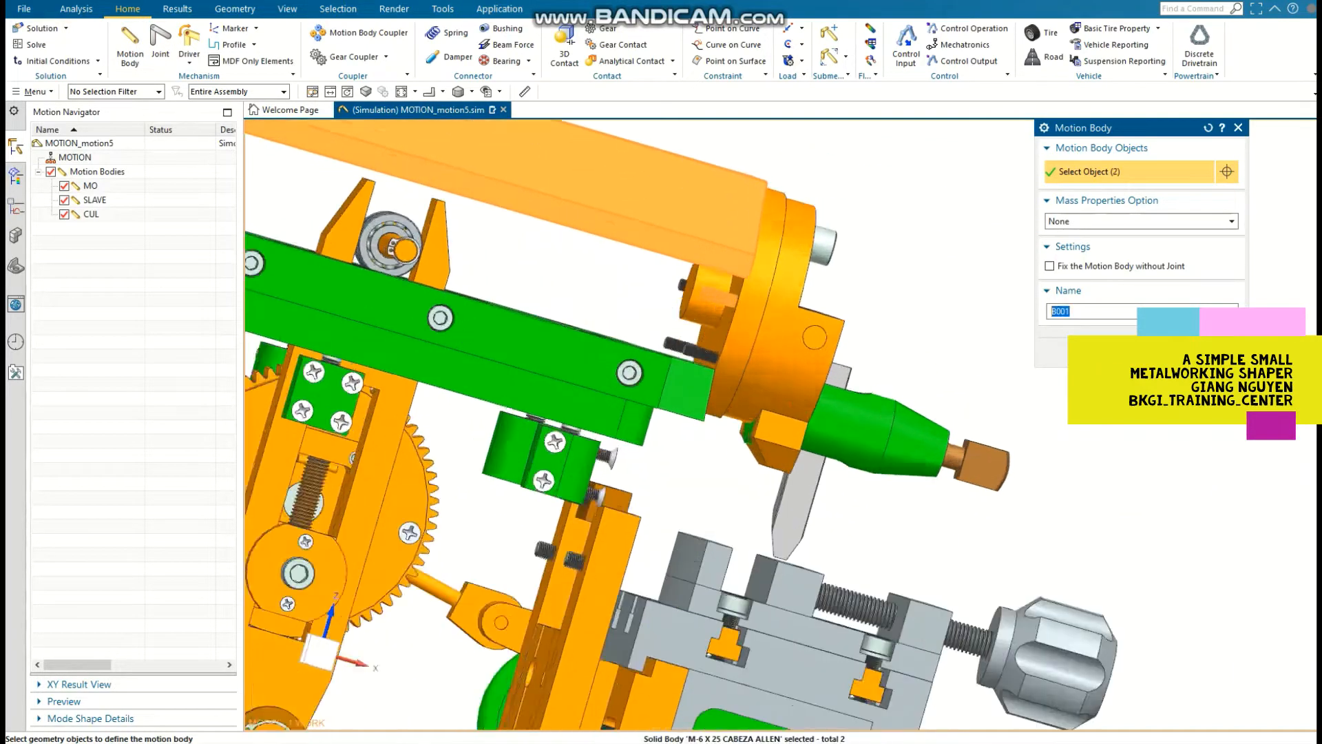
{"action": "left_click", "coordinate": [709, 310]}
{"action": "left_click", "coordinate": [698, 365]}
{"action": "left_click", "coordinate": [665, 356]}
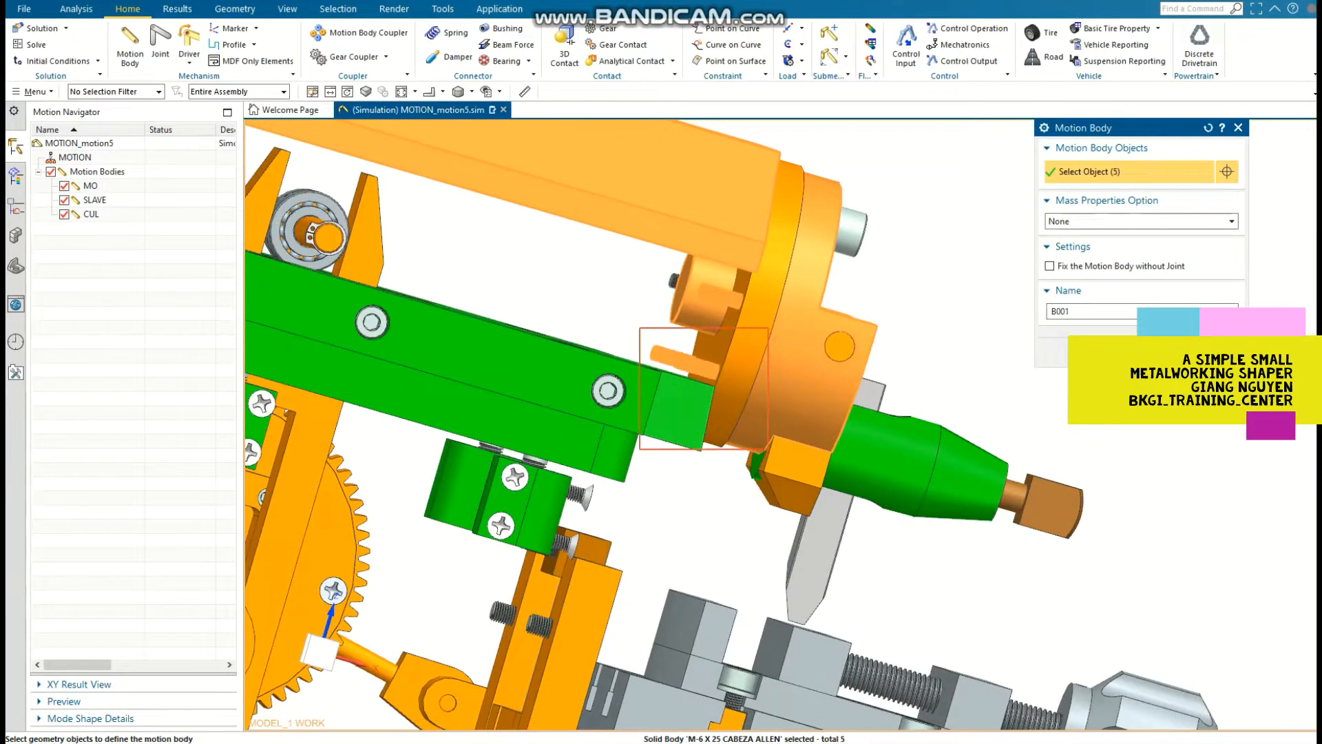
{"action": "left_click", "coordinate": [742, 365]}
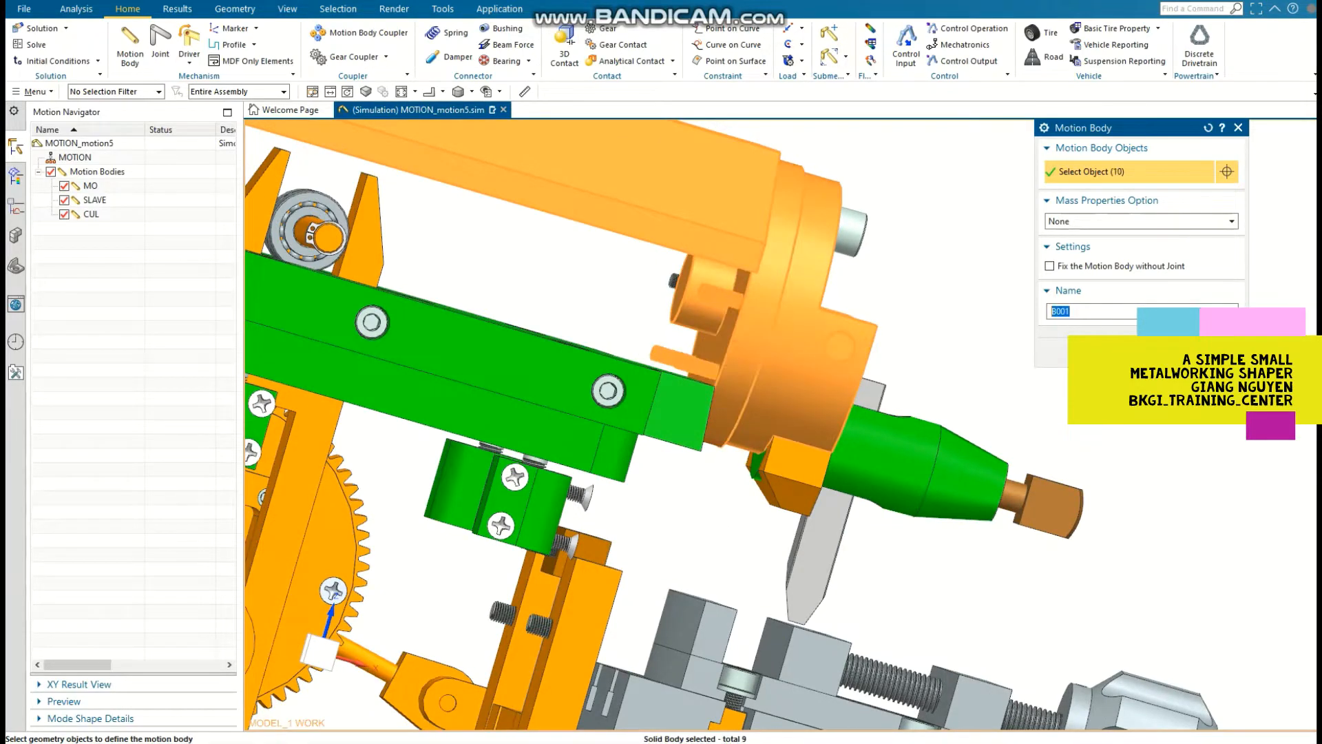
Step: Add the tool head's lower block, green holder, brown knob, cutting tool, and front socket screw with its washer to the motion body
{"action": "left_click", "coordinate": [896, 458]}
{"action": "left_click", "coordinate": [793, 476]}
{"action": "left_click", "coordinate": [1048, 506]}
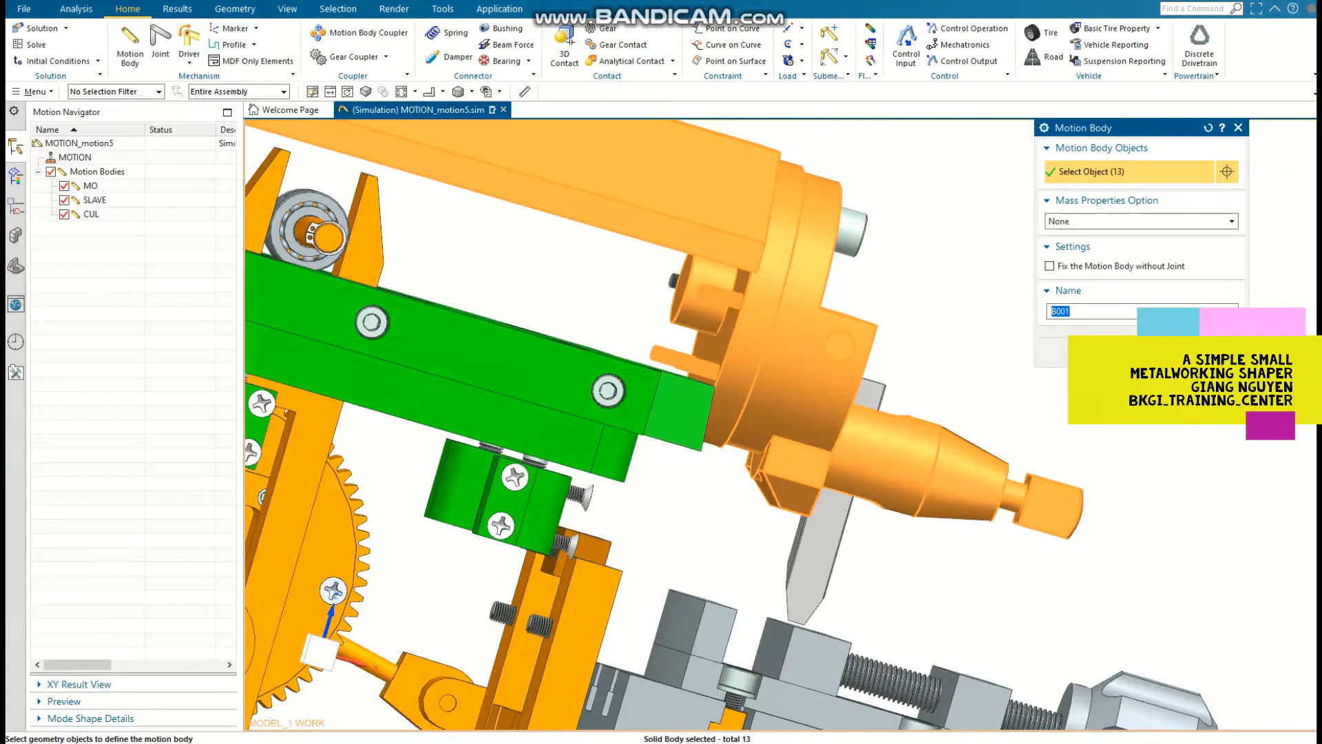
{"action": "left_click", "coordinate": [819, 556]}
{"action": "scroll", "coordinate": [792, 551], "scroll_direction": "down", "scroll_amount": 2}
{"action": "middle_click_drag", "start_coordinate": [792, 544], "coordinate": [654, 475]}
{"action": "scroll", "coordinate": [647, 372], "scroll_direction": "up", "scroll_amount": 3}
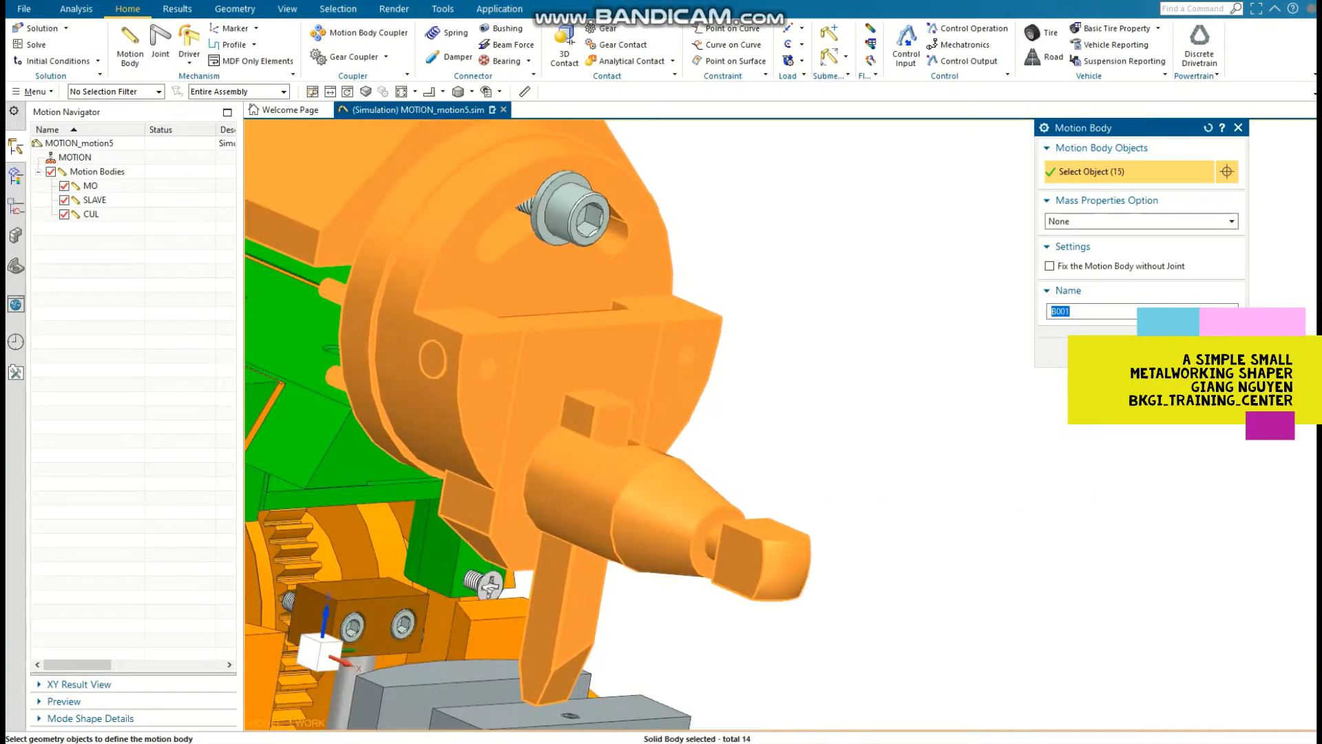
{"action": "left_click", "coordinate": [584, 215]}
{"action": "left_click", "coordinate": [545, 188]}
{"action": "scroll", "coordinate": [655, 420], "scroll_direction": "down", "scroll_amount": 2}
{"action": "middle_click_drag", "start_coordinate": [655, 427], "coordinate": [813, 448]}
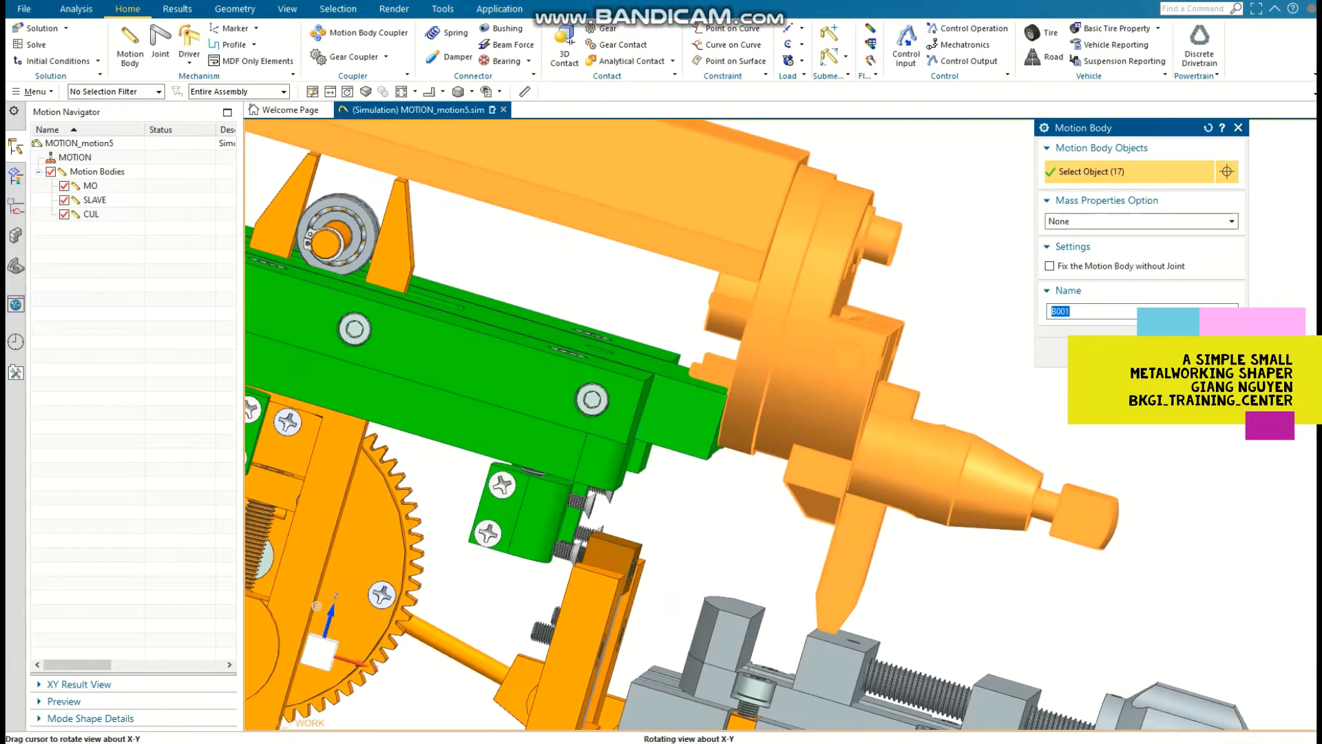
Step: Add the ram's cross pin, retaining rings and roller bearing to the selection and create the motion body with the name RAM
{"action": "middle_click_drag", "start_coordinate": [315, 602], "coordinate": [475, 650], "text": "shift"}
{"action": "scroll", "coordinate": [533, 237], "scroll_direction": "up", "scroll_amount": 2}
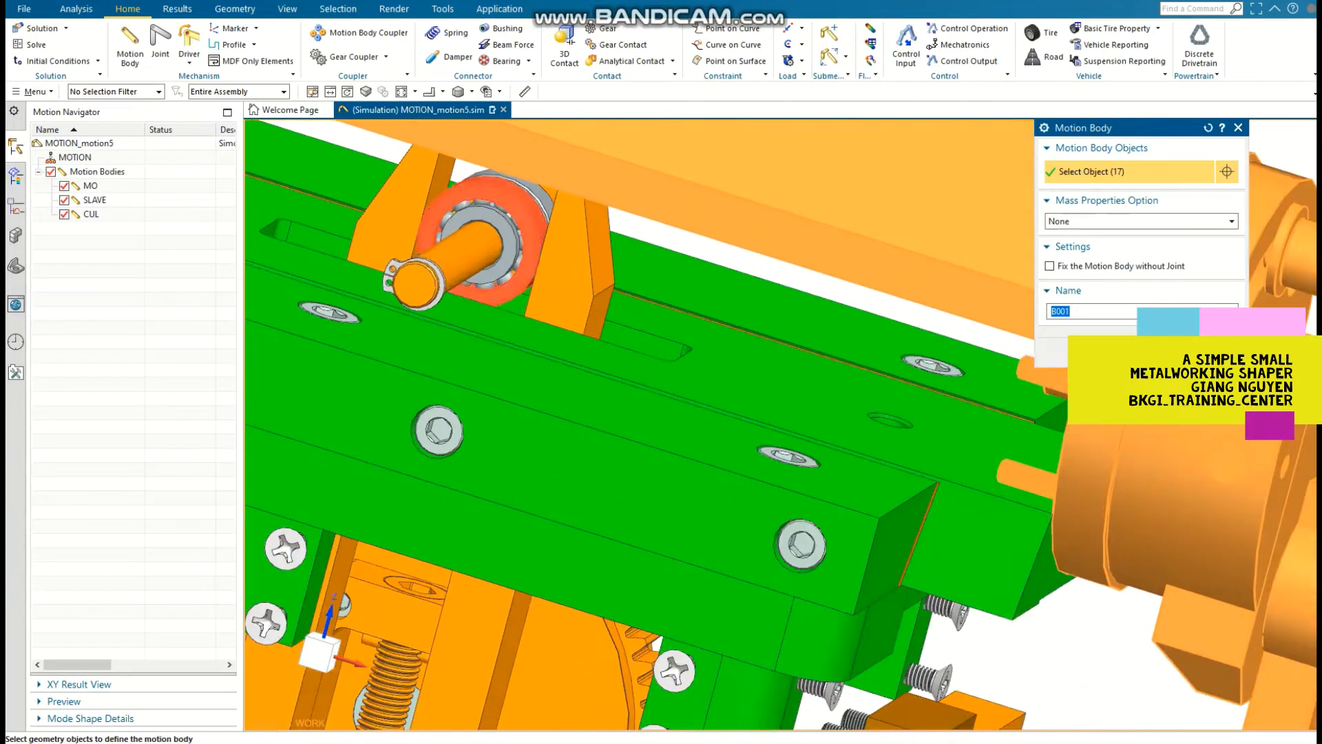
{"action": "scroll", "coordinate": [533, 238], "scroll_direction": "down", "scroll_amount": 2}
{"action": "scroll", "coordinate": [664, 458], "scroll_direction": "up", "scroll_amount": 3}
{"action": "left_click", "coordinate": [765, 183]}
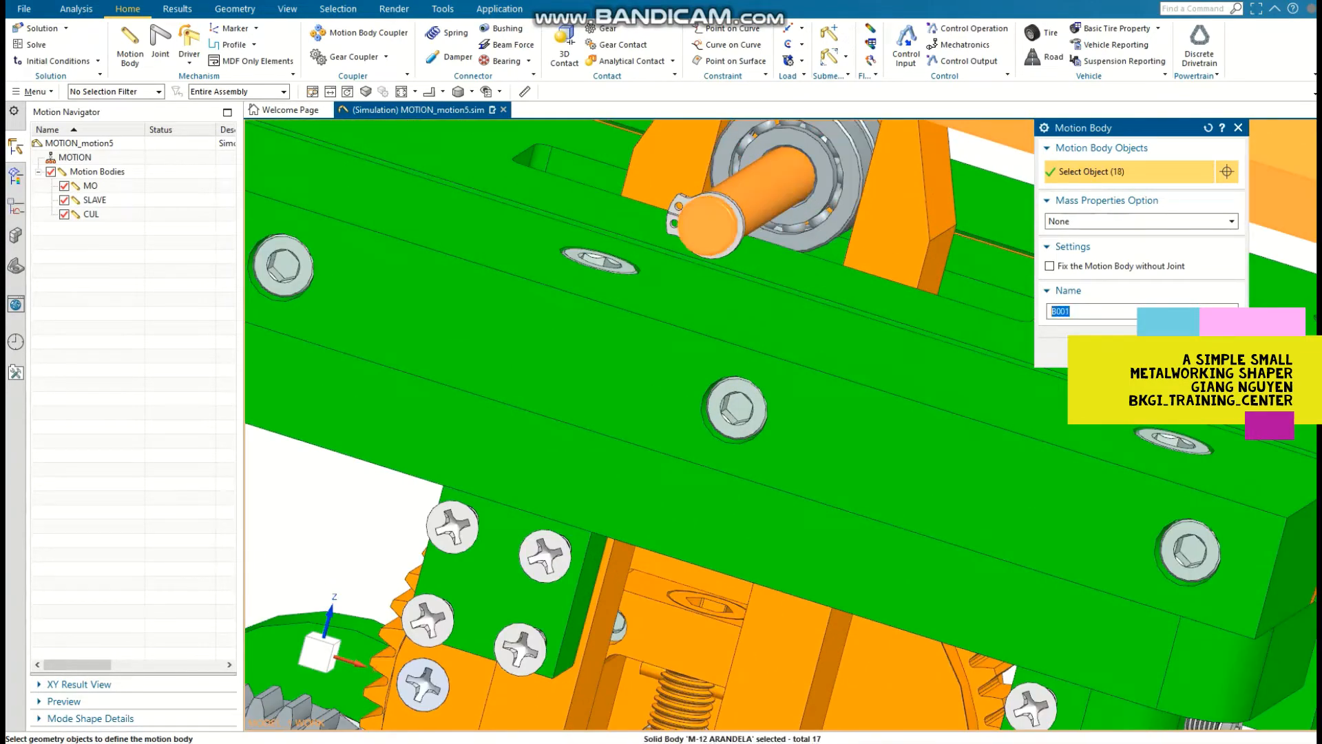
{"action": "left_click", "coordinate": [676, 219]}
{"action": "scroll", "coordinate": [709, 214], "scroll_direction": "down", "scroll_amount": 2}
{"action": "middle_click_drag", "start_coordinate": [796, 678], "coordinate": [820, 635]}
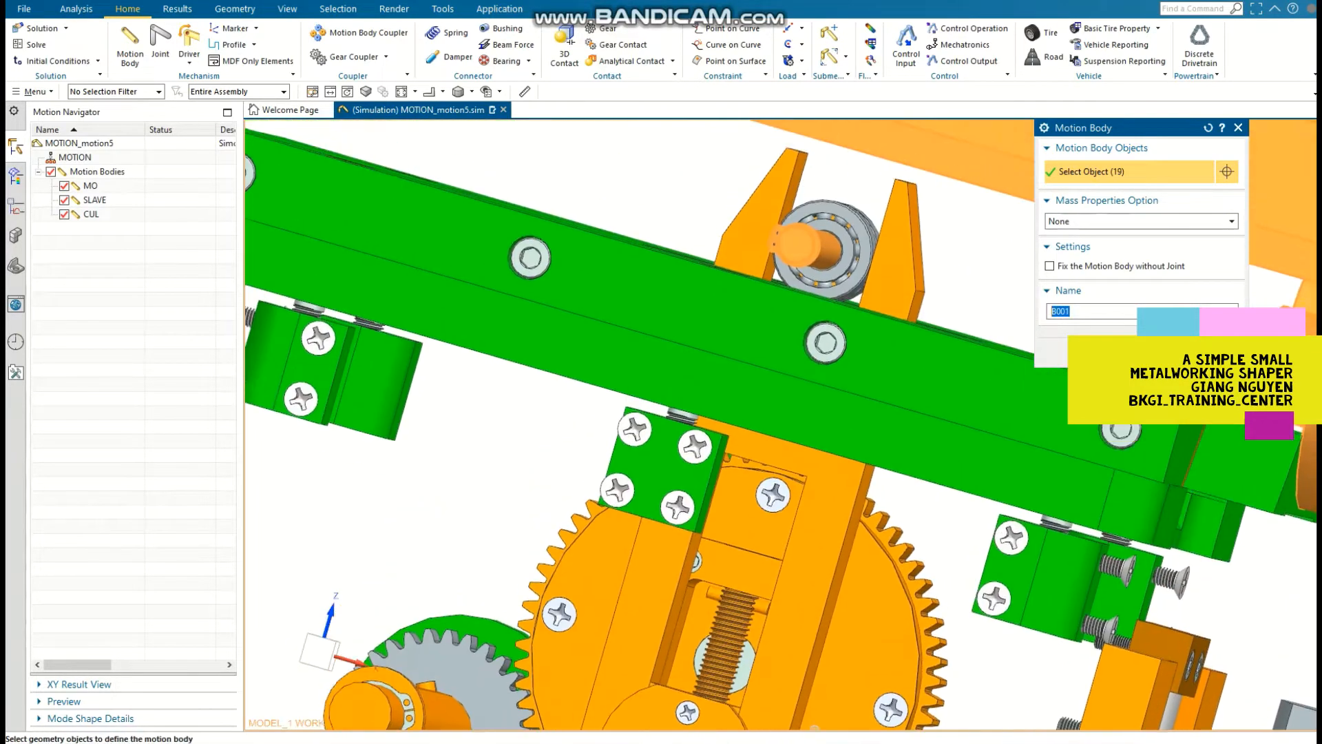
{"action": "left_click_drag", "start_coordinate": [703, 158], "coordinate": [936, 329]}
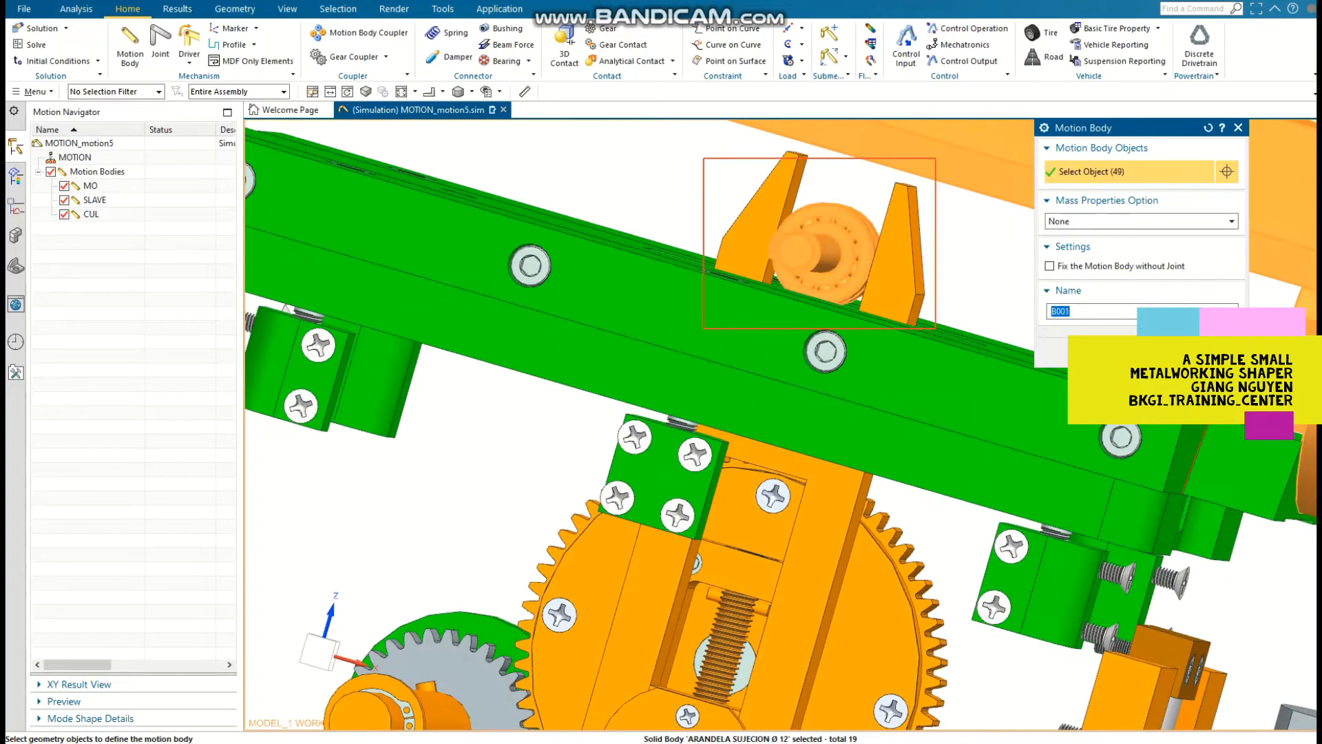
{"action": "scroll", "coordinate": [833, 324], "scroll_direction": "down", "scroll_amount": 3}
{"action": "middle_click_drag", "start_coordinate": [834, 331], "coordinate": [730, 372]}
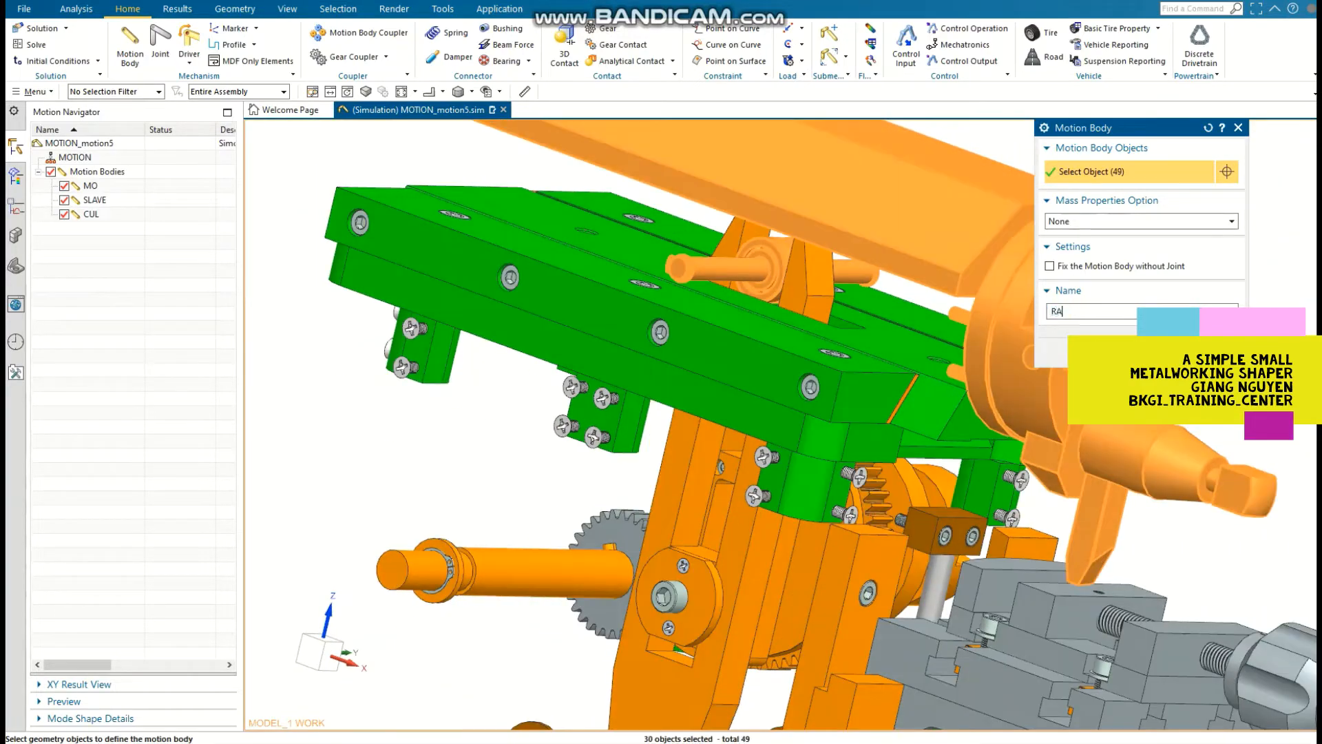
{"action": "key", "text": "Return"}
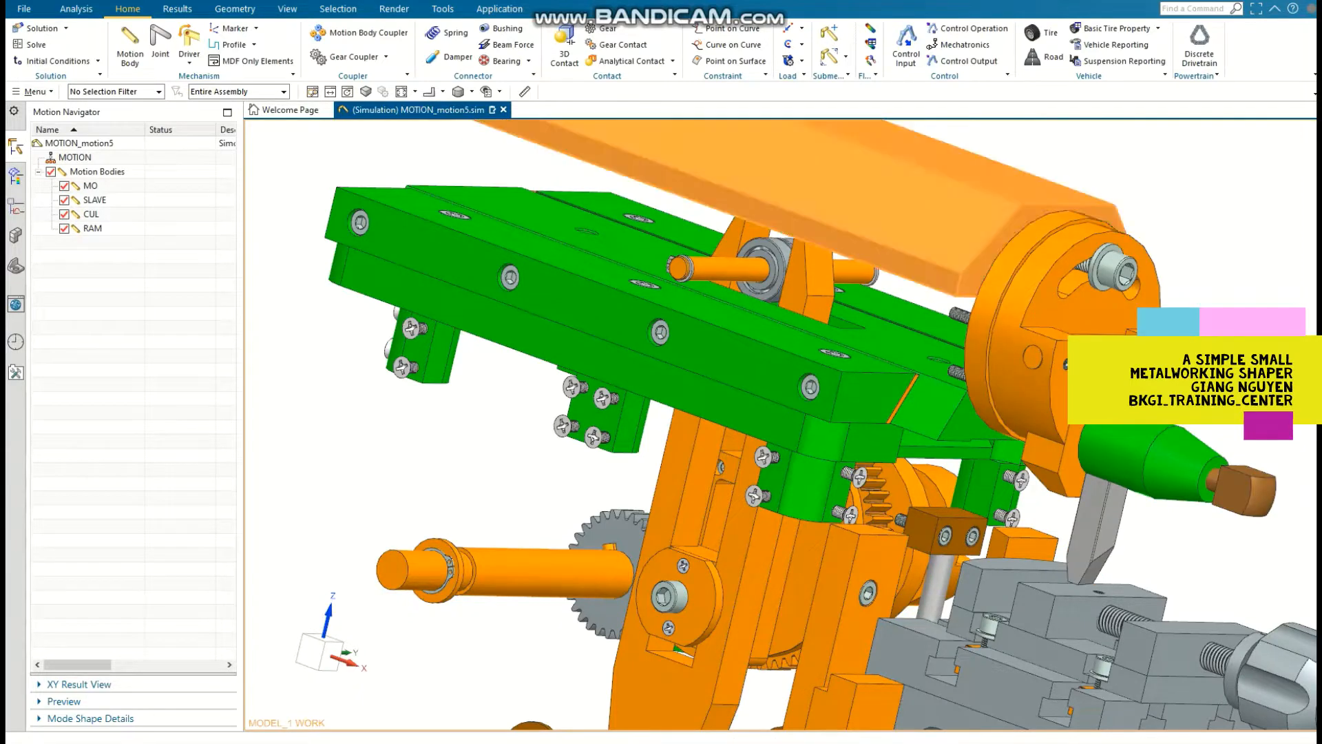
Step: Hide the ram's top cover and add the remaining M-6 X 25 CABEZA ALLEN screws behind the tool head to RAM
{"action": "left_click", "coordinate": [899, 230]}
{"action": "key", "text": "ctrl+b"}
{"action": "scroll", "coordinate": [462, 305], "scroll_direction": "down", "scroll_amount": 1}
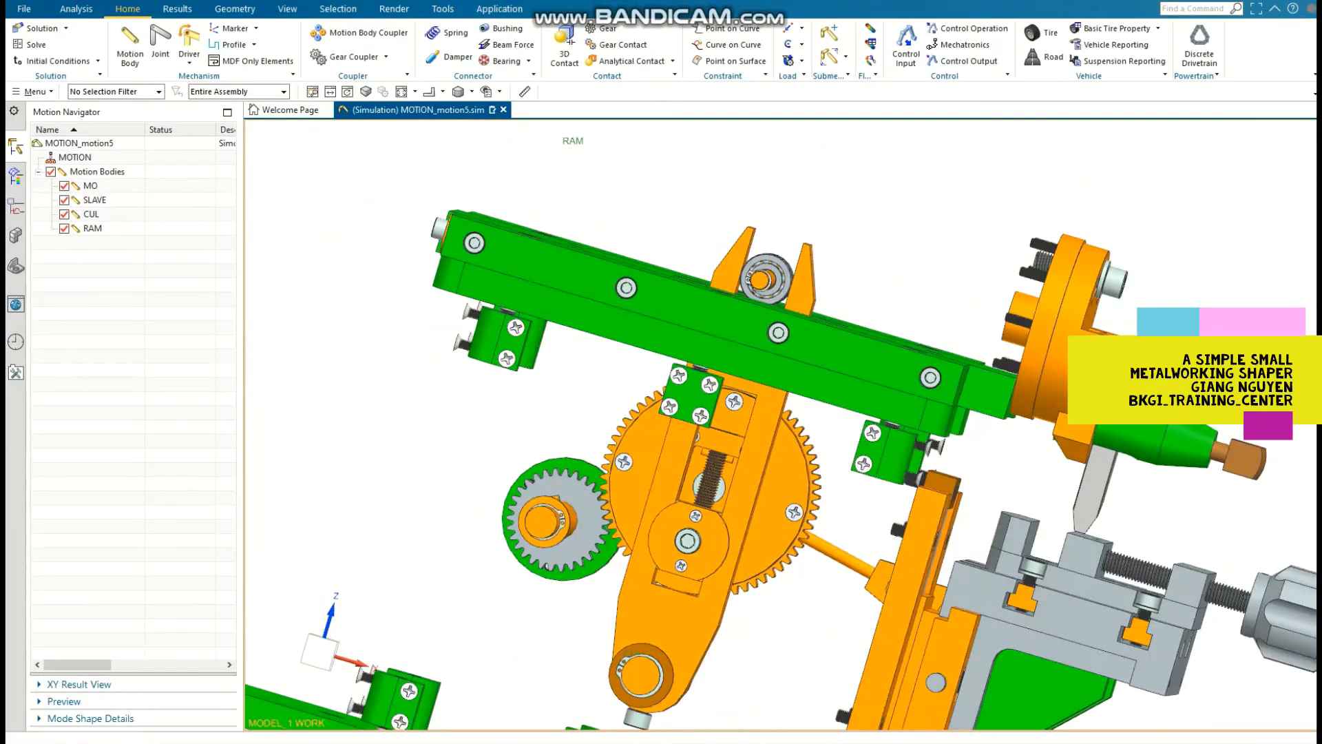
{"action": "double_click", "coordinate": [92, 228]}
{"action": "middle_click_drag", "start_coordinate": [1020, 330], "coordinate": [710, 386], "text": "shift"}
{"action": "middle_click_drag", "start_coordinate": [710, 385], "coordinate": [792, 400]}
{"action": "scroll", "coordinate": [758, 327], "scroll_direction": "up", "scroll_amount": 2}
{"action": "left_click", "coordinate": [734, 336]}
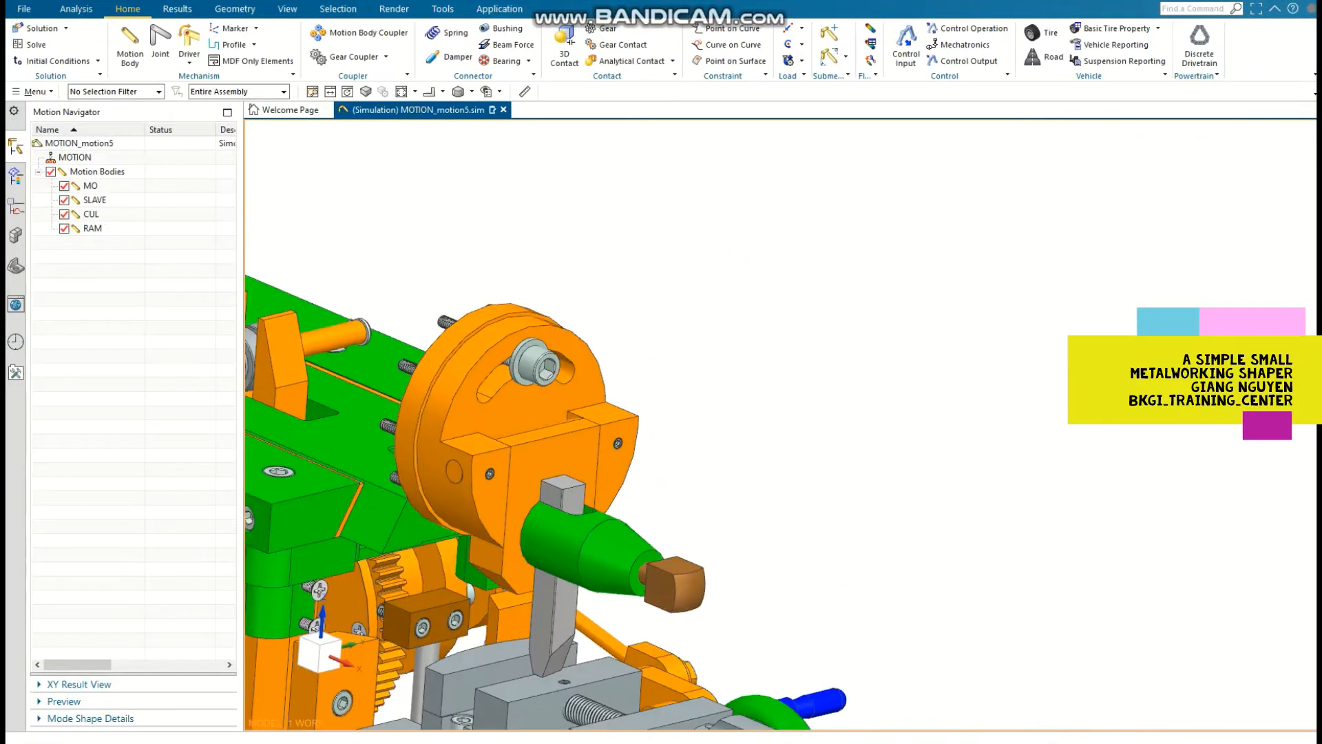
Step: Redisplay the hidden assembly parts, including the ram cover, ram block and side panels
{"action": "left_click", "coordinate": [15, 236]}
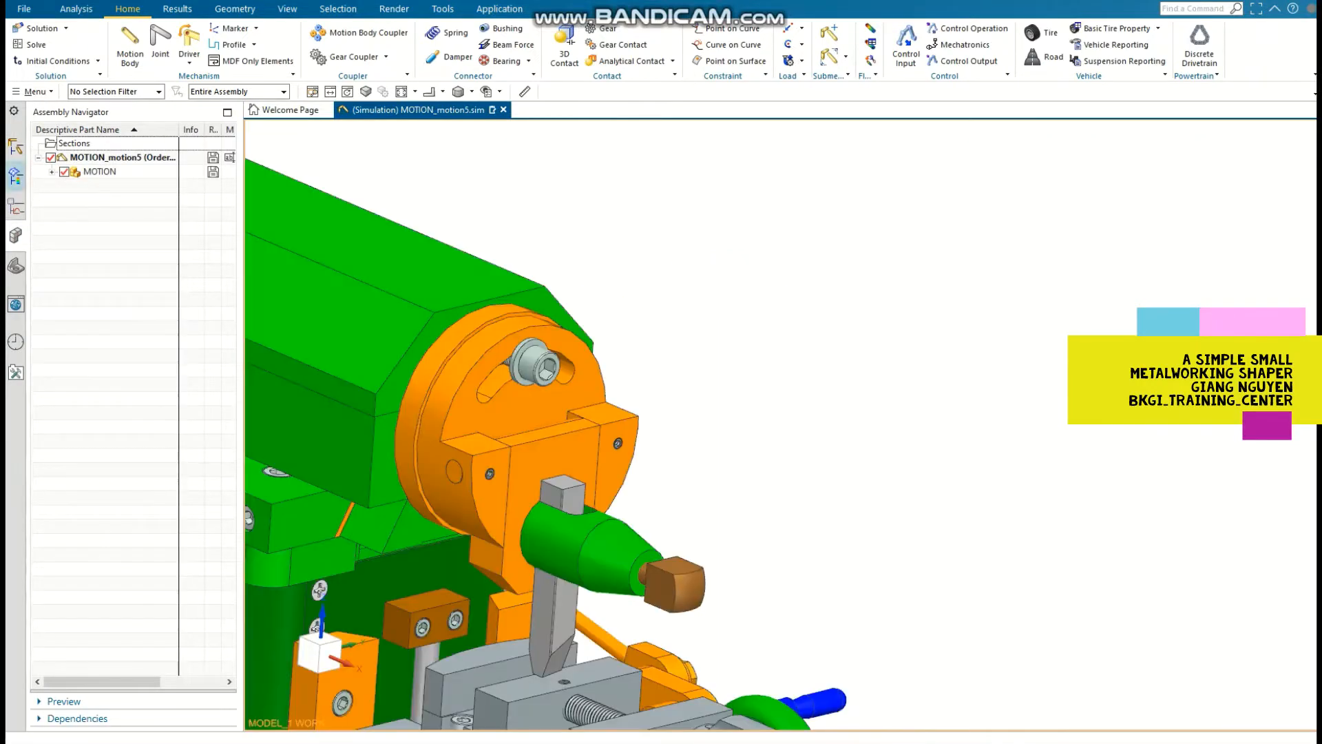
{"action": "left_click", "coordinate": [15, 146]}
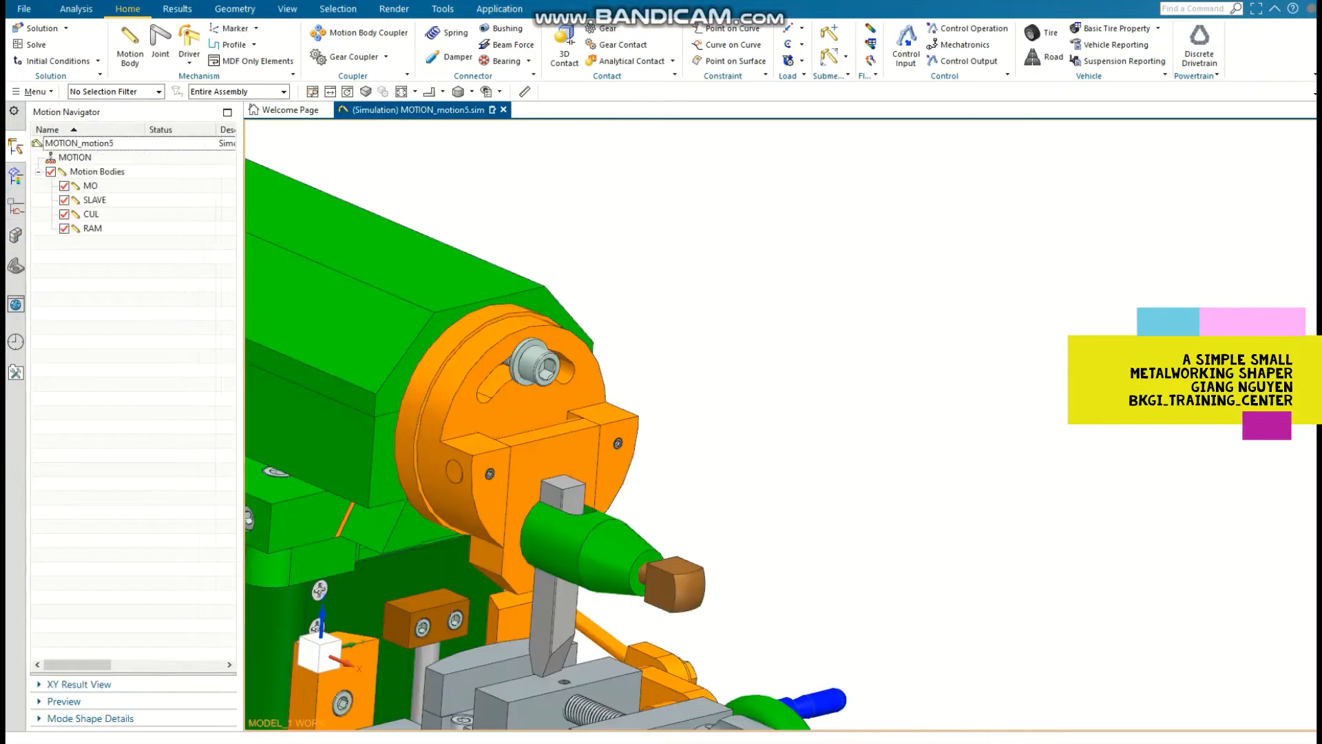
Step: Add the ram's main block and the dovetail slide beneath it to the RAM motion body, and save the part file
{"action": "double_click", "coordinate": [92, 228]}
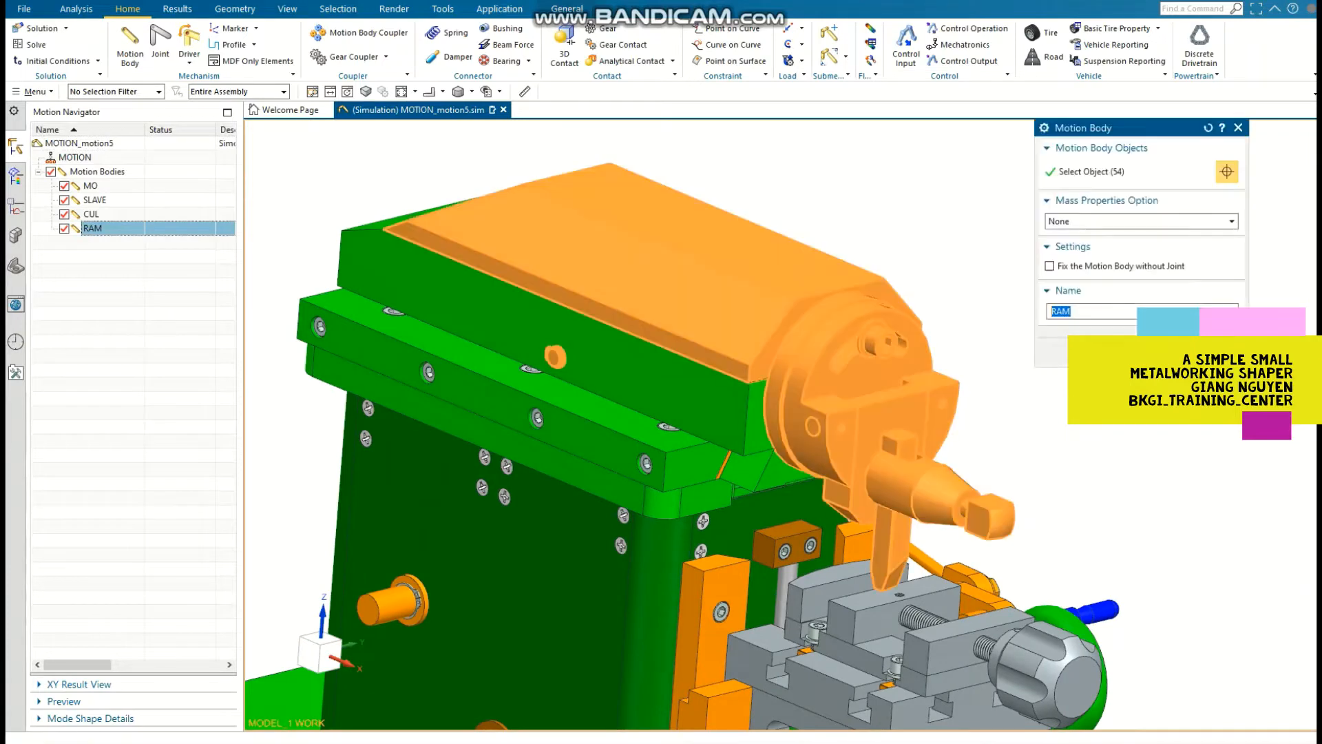
{"action": "left_click", "coordinate": [709, 406]}
{"action": "left_click", "coordinate": [757, 471]}
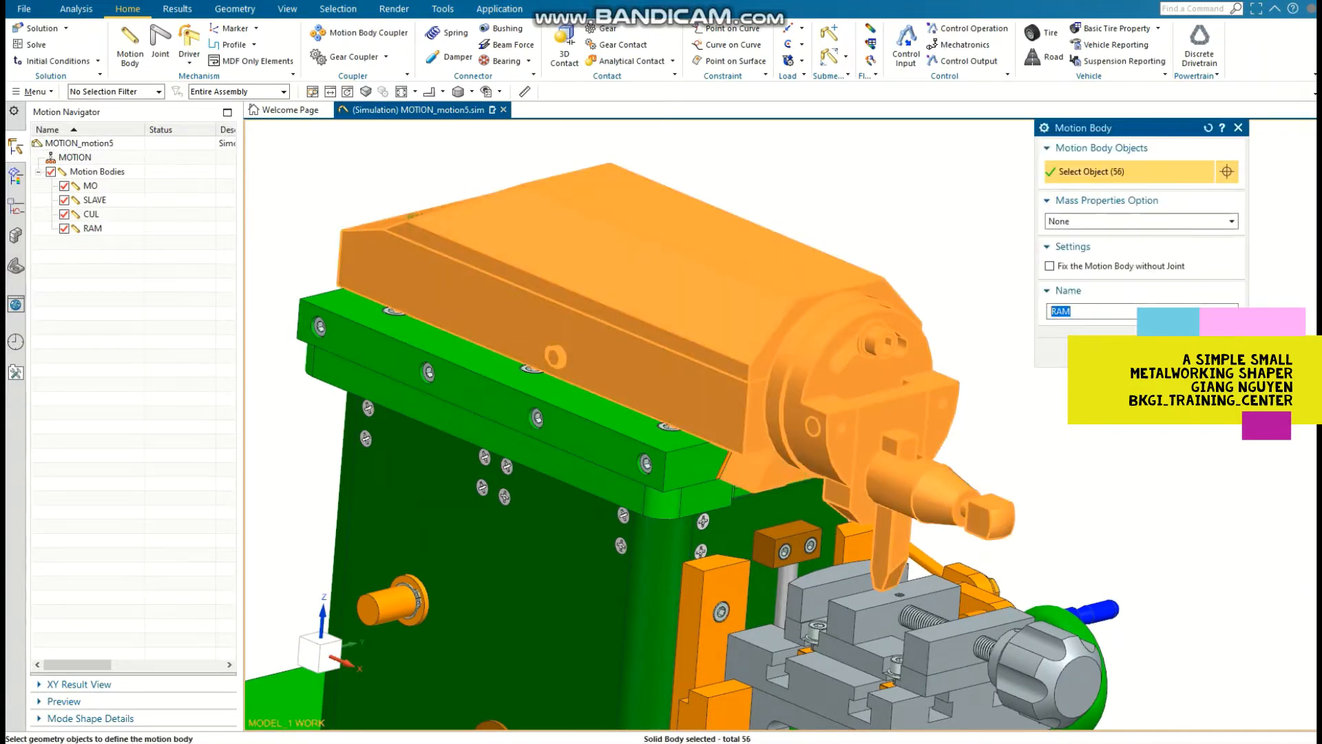
{"action": "left_click", "coordinate": [1134, 356]}
{"action": "scroll", "coordinate": [1134, 365], "scroll_direction": "down", "scroll_amount": 2}
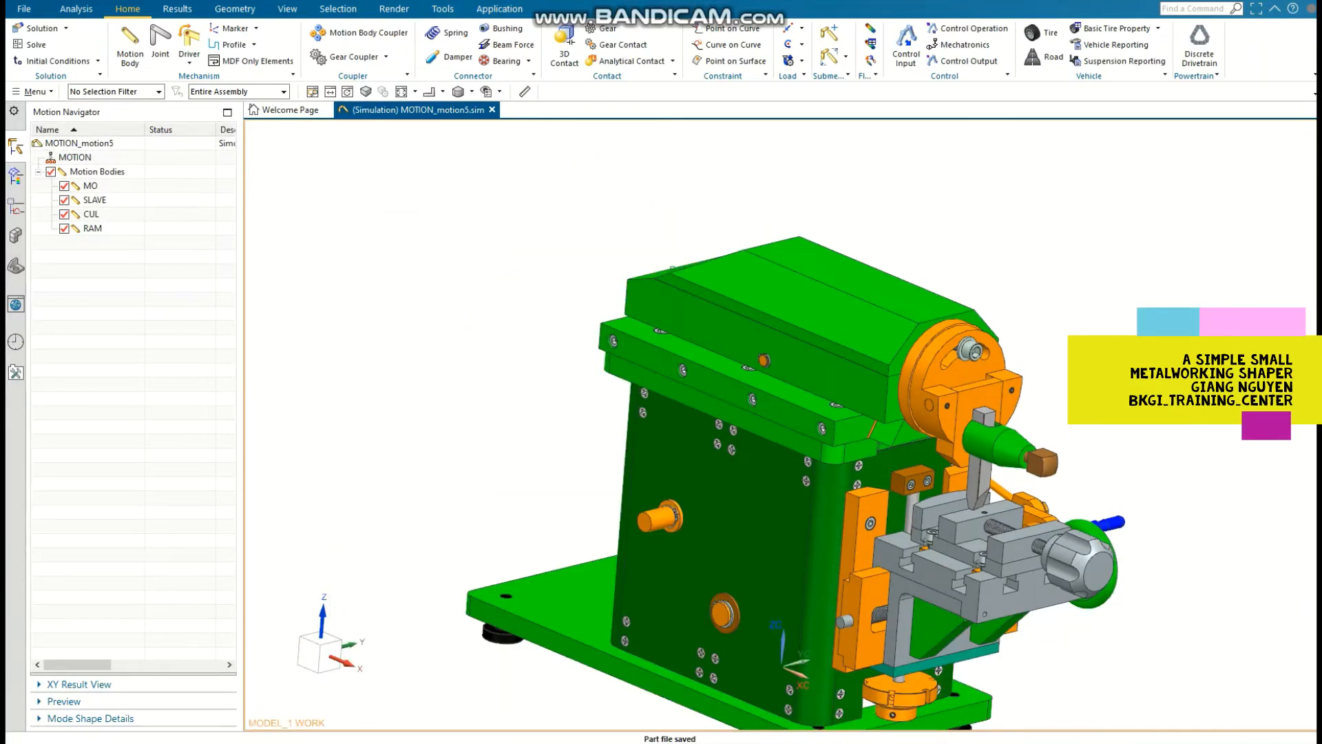
Step: Create a revolute joint for the input shaft on the column's side, with its origin at the shaft end's centre and its vector along YC
{"action": "double_click", "coordinate": [90, 186]}
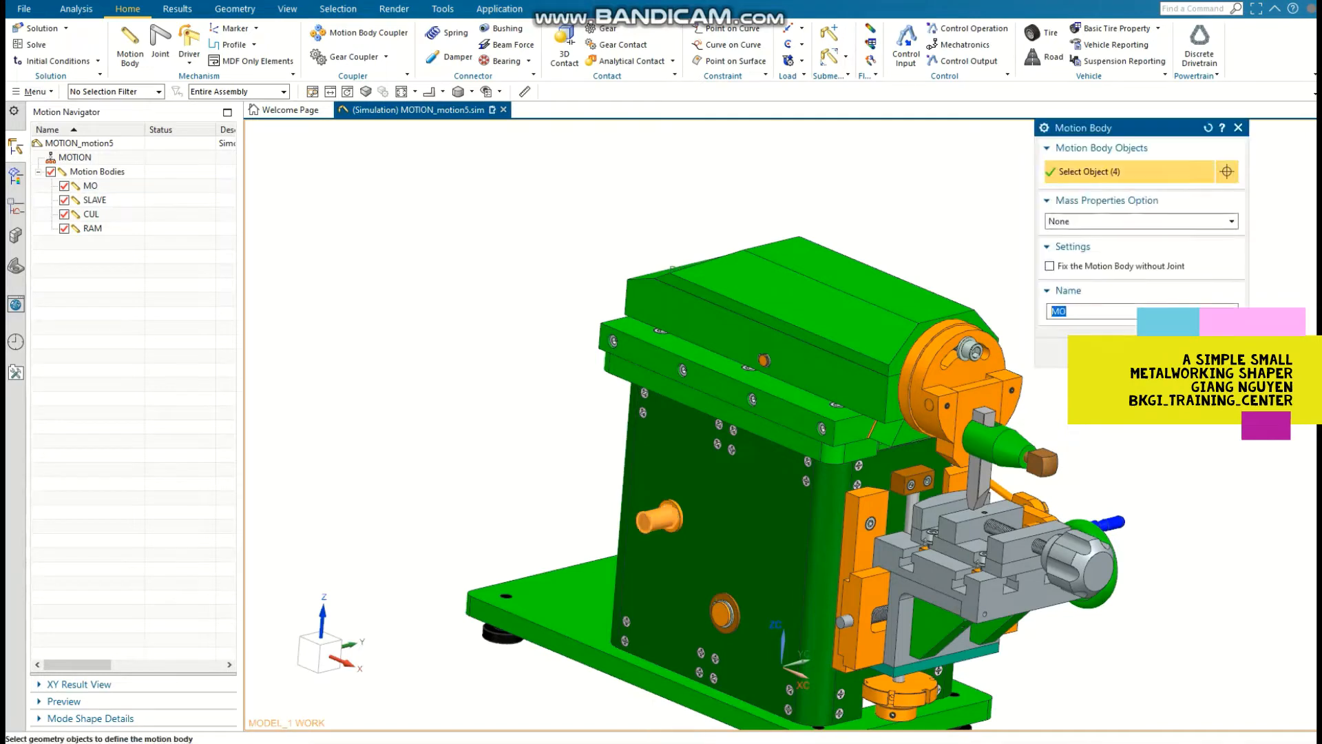
{"action": "left_click", "coordinate": [1238, 127]}
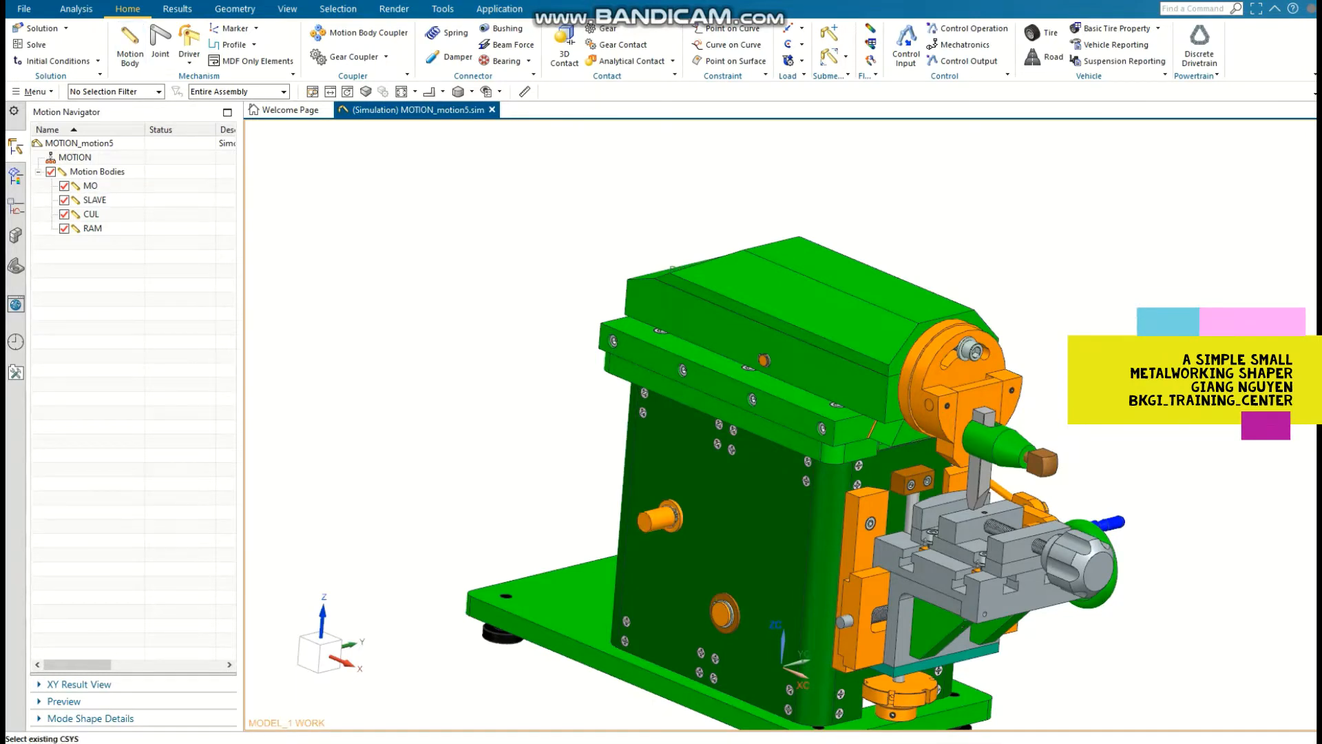
{"action": "left_click", "coordinate": [160, 43]}
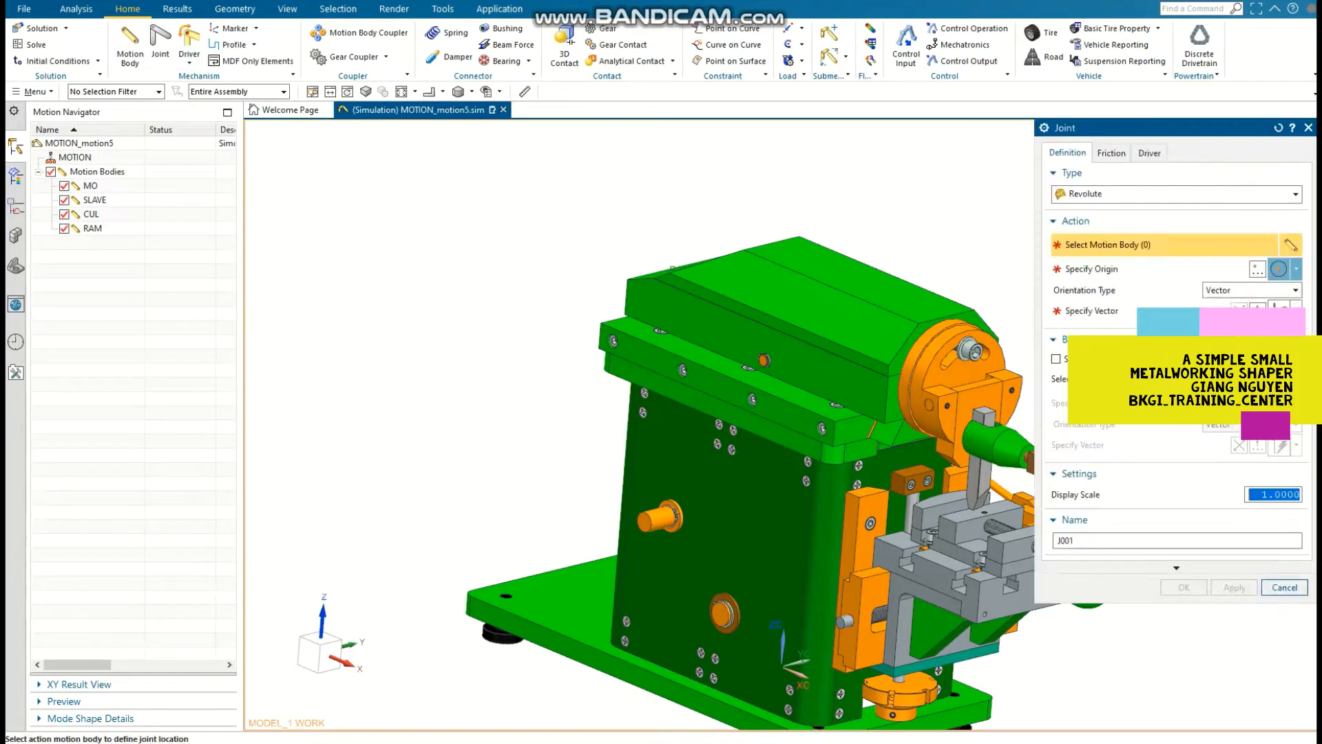
{"action": "middle_click", "coordinate": [678, 520]}
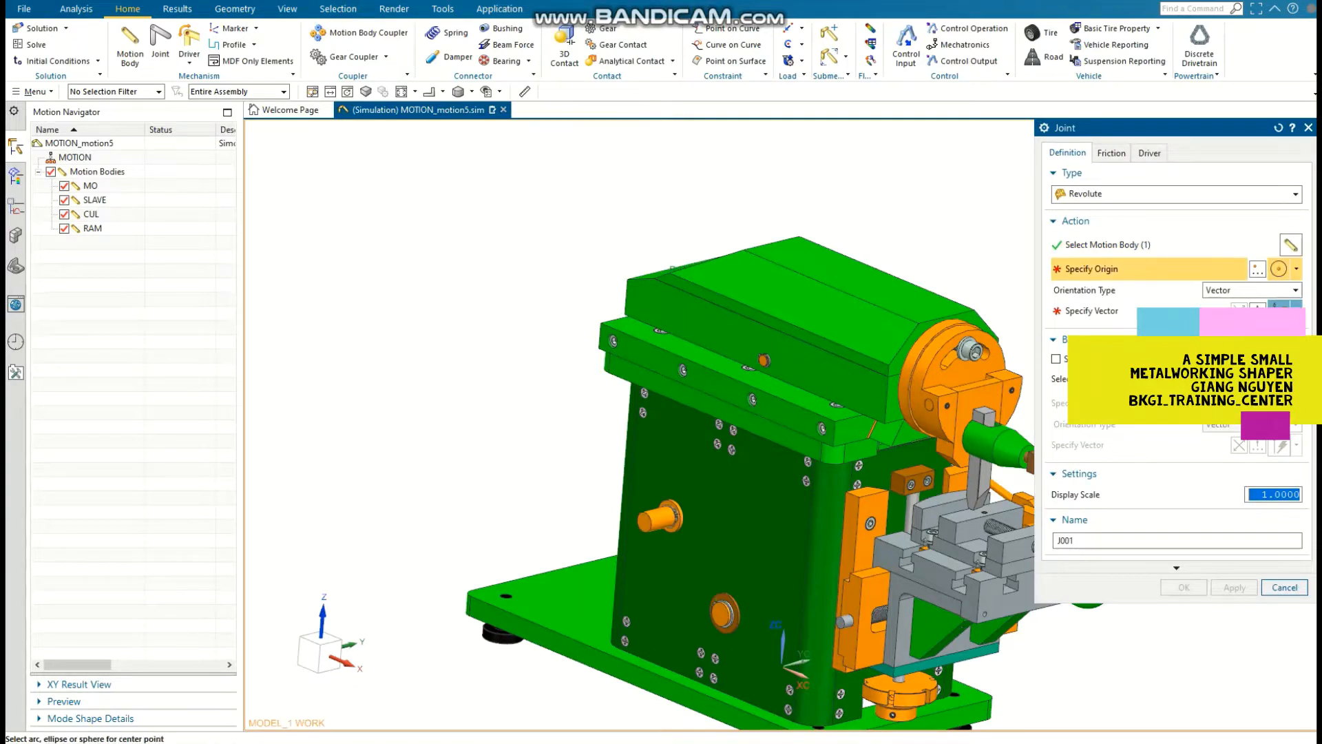
{"action": "scroll", "coordinate": [679, 521], "scroll_direction": "up", "scroll_amount": 6}
{"action": "left_click", "coordinate": [571, 529]}
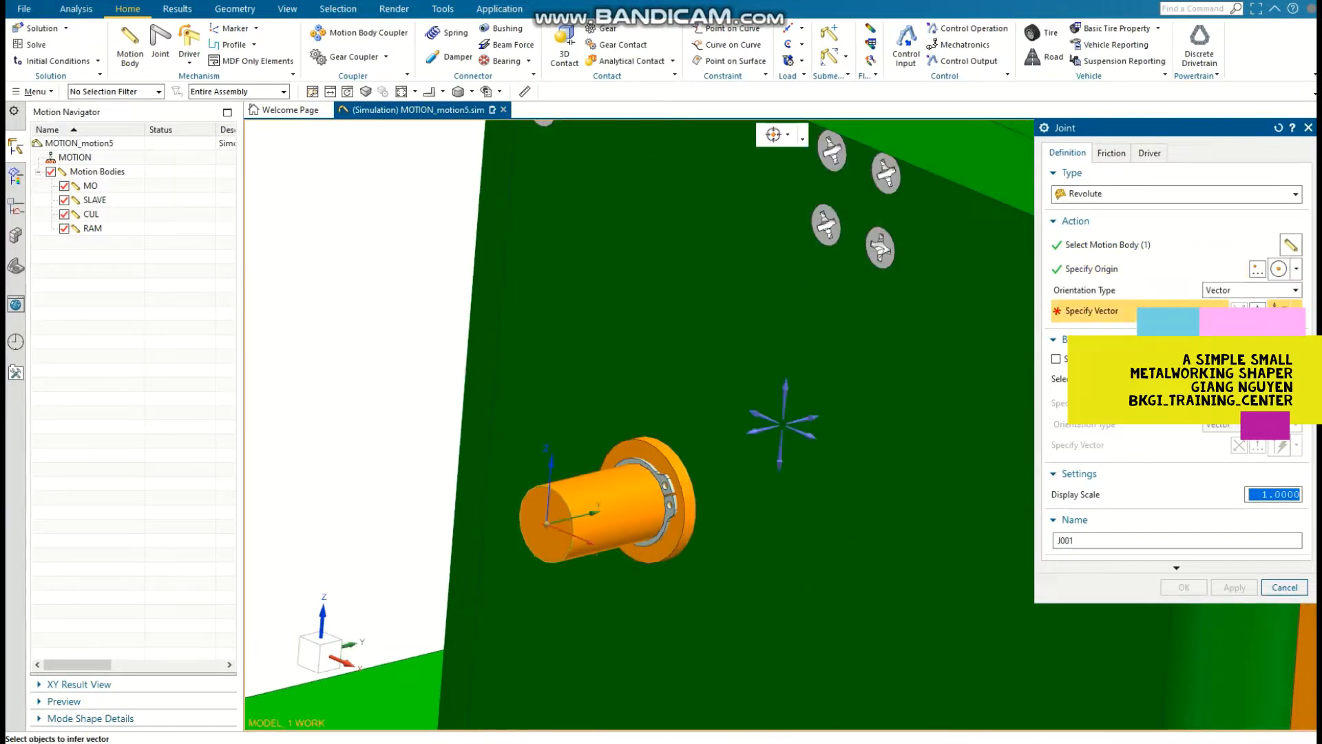
{"action": "left_click", "coordinate": [1297, 312]}
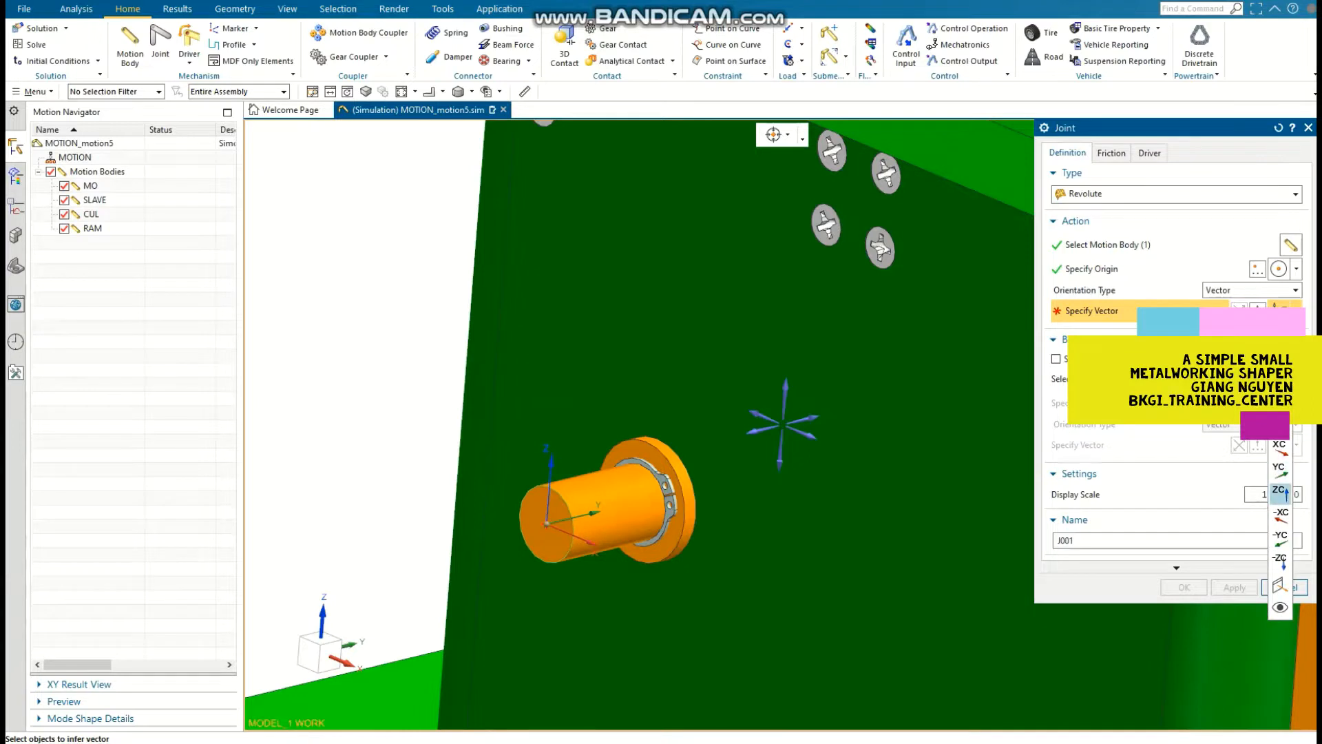
{"action": "left_click", "coordinate": [1279, 471]}
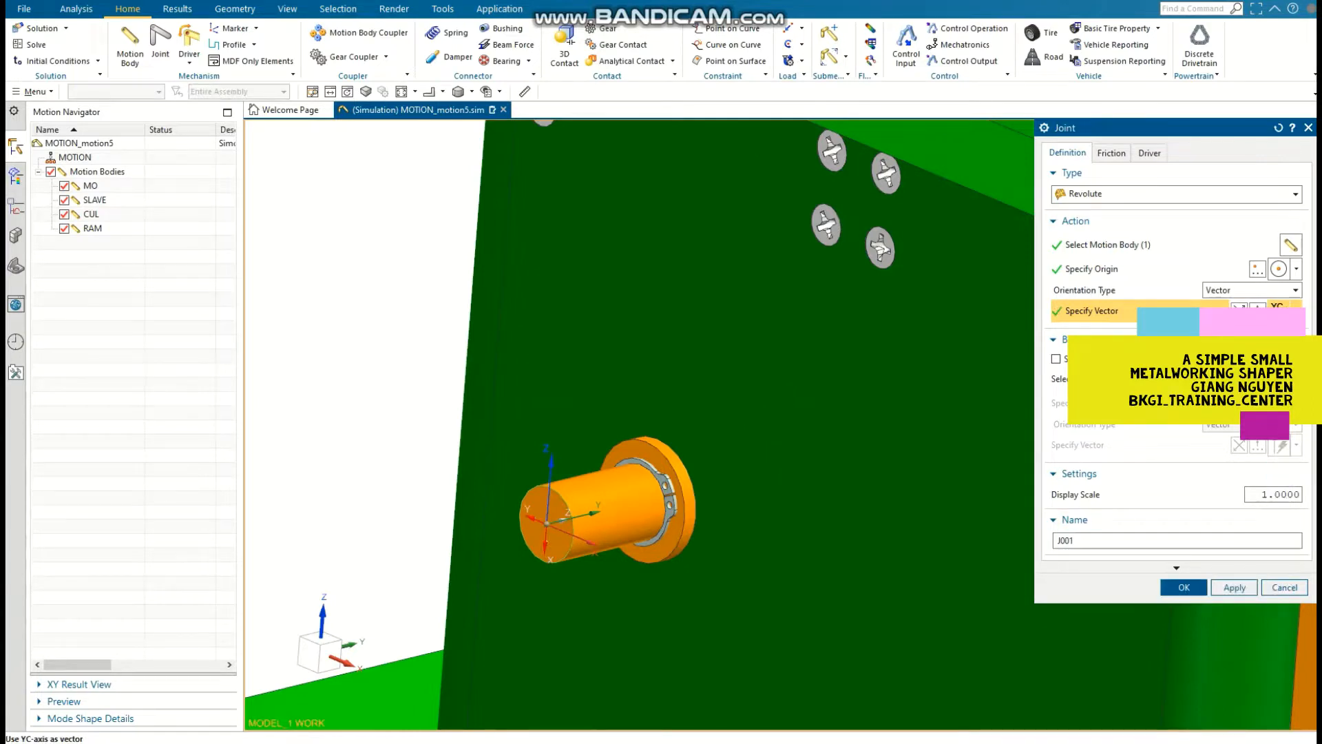
Step: Drive the input shaft's joint with a Polynomial rotation, enter its velocity, and accept the joint
{"action": "left_click", "coordinate": [1150, 153]}
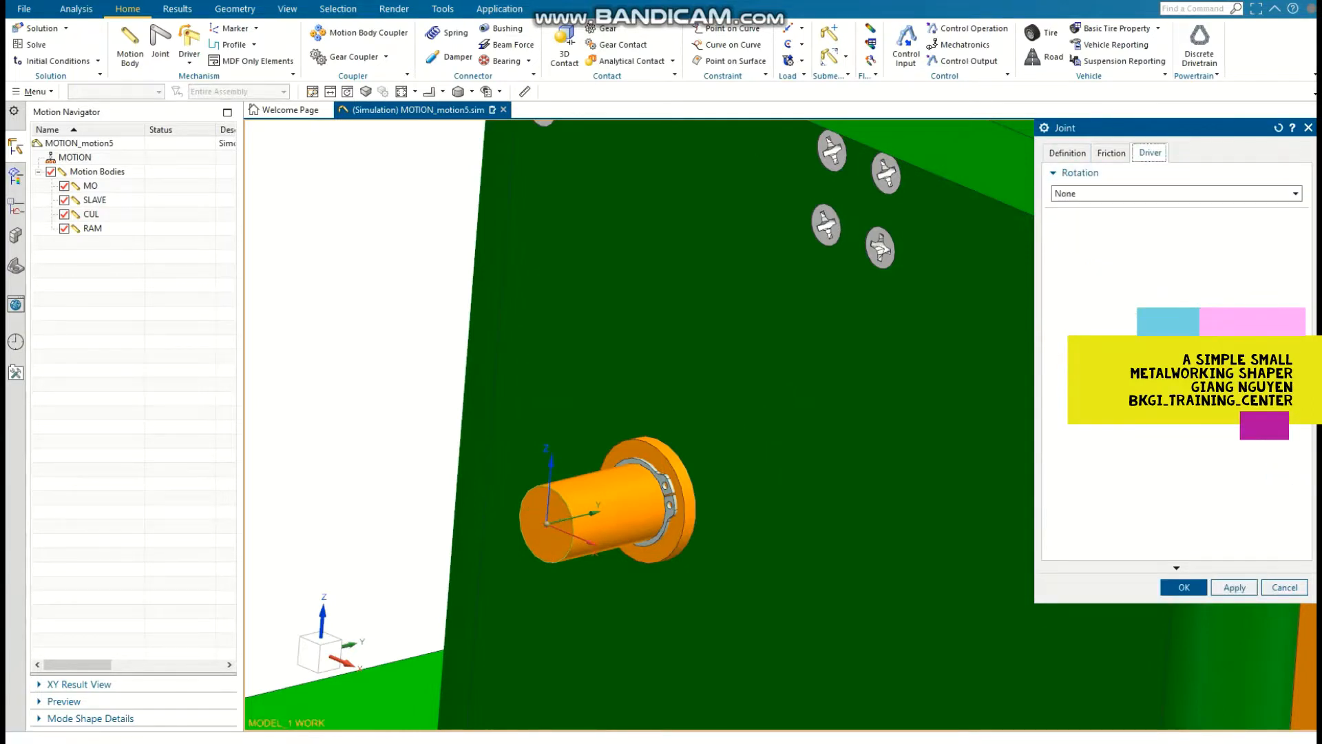
{"action": "left_click", "coordinate": [1177, 194]}
{"action": "left_click", "coordinate": [1177, 221]}
{"action": "left_click", "coordinate": [1219, 229]}
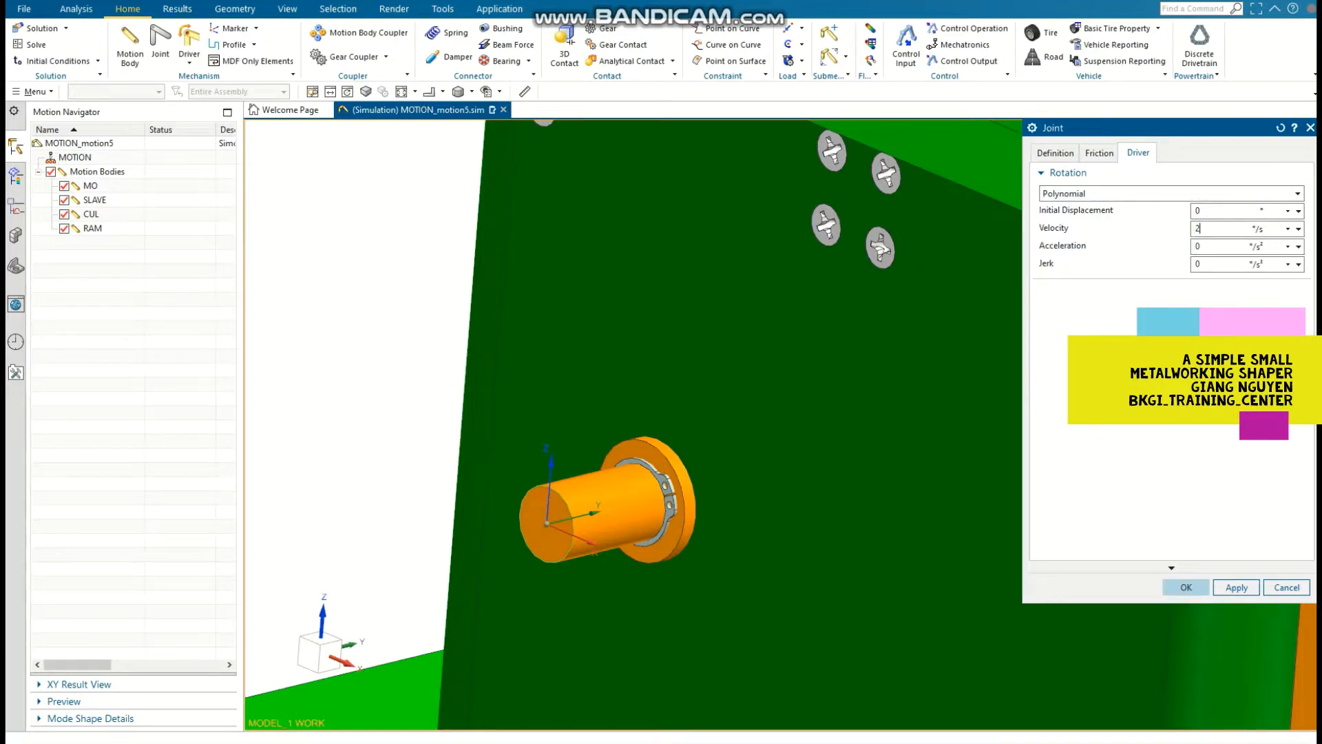
{"action": "left_click", "coordinate": [1187, 588]}
Step: Create a revolute joint for the SLAVE body, centred on the crank disc's circular edge with its vector along -YC
{"action": "scroll", "coordinate": [923, 324], "scroll_direction": "down", "scroll_amount": 3}
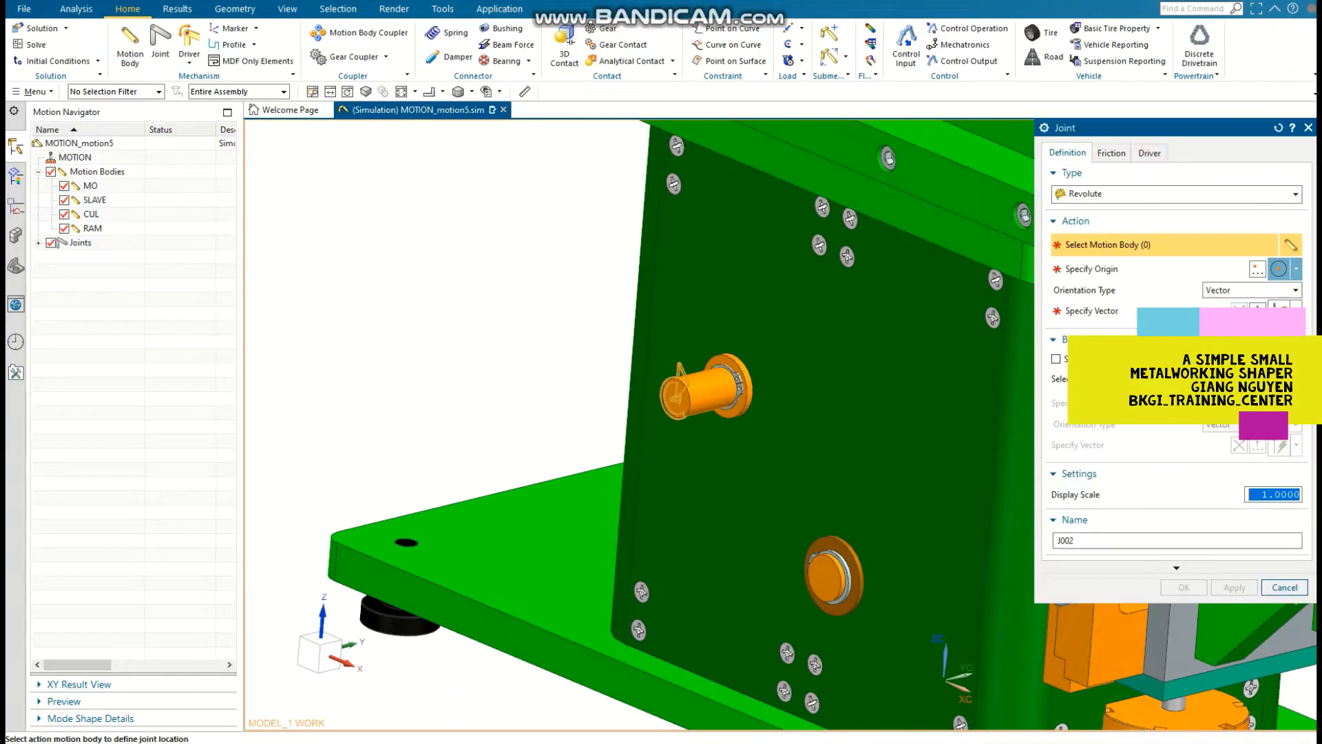
{"action": "middle_click", "coordinate": [696, 389]}
{"action": "scroll", "coordinate": [593, 277], "scroll_direction": "down", "scroll_amount": 3}
{"action": "middle_click_drag", "start_coordinate": [689, 344], "coordinate": [413, 297]}
{"action": "scroll", "coordinate": [881, 253], "scroll_direction": "up", "scroll_amount": 5}
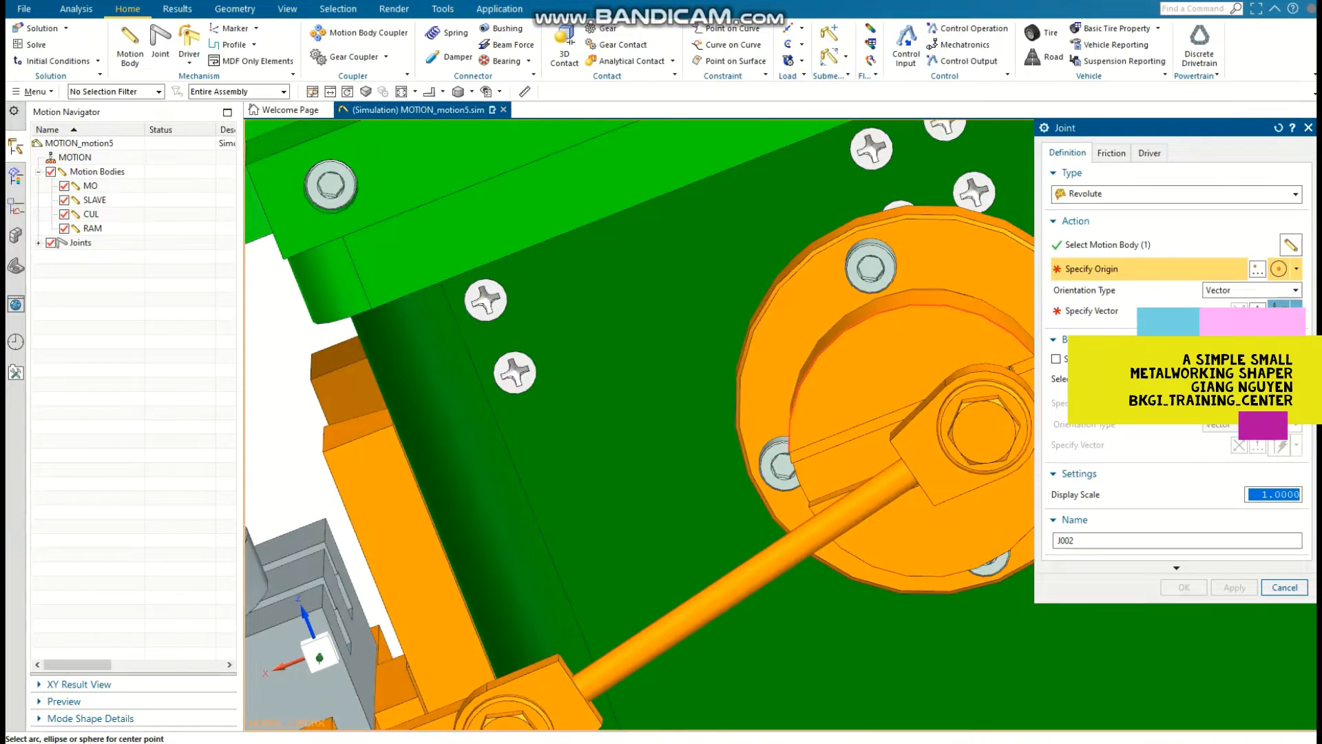
{"action": "left_click", "coordinate": [929, 340]}
{"action": "scroll", "coordinate": [929, 340], "scroll_direction": "down", "scroll_amount": 2}
{"action": "left_click", "coordinate": [1297, 309]}
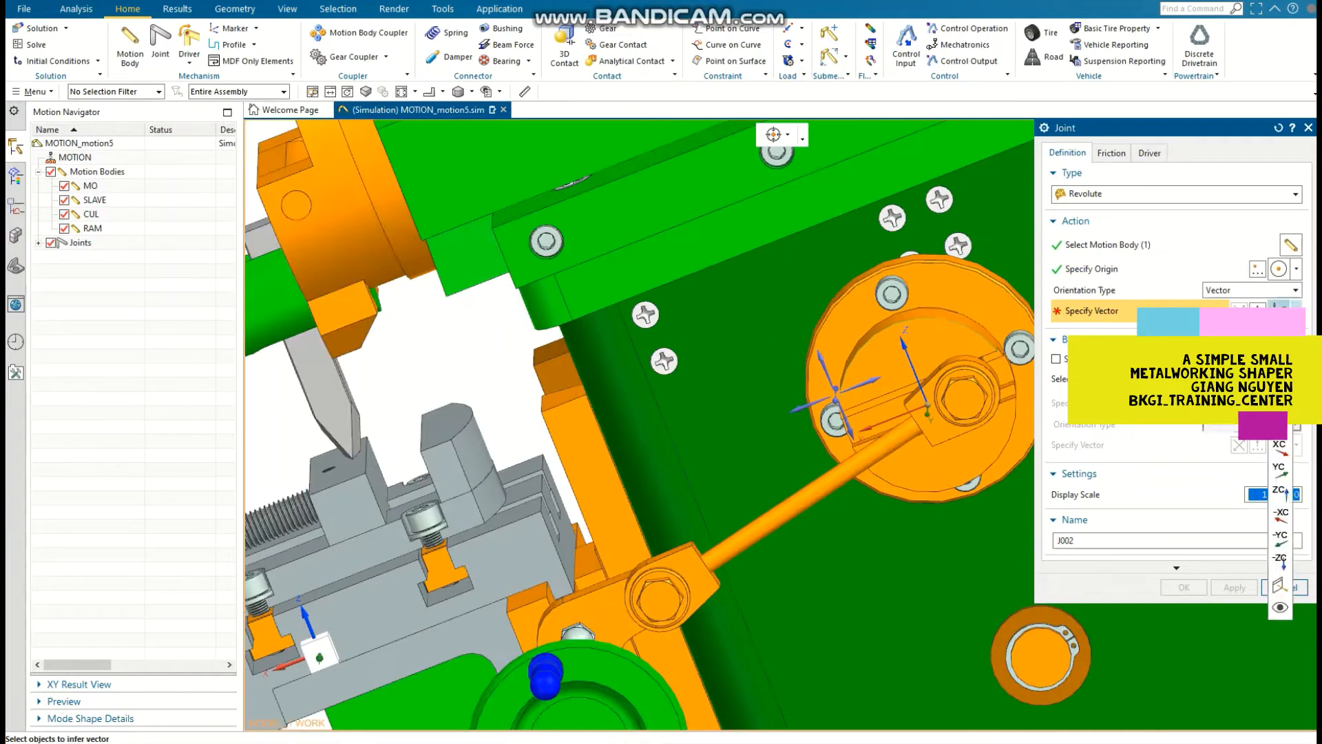
{"action": "left_click", "coordinate": [1280, 538]}
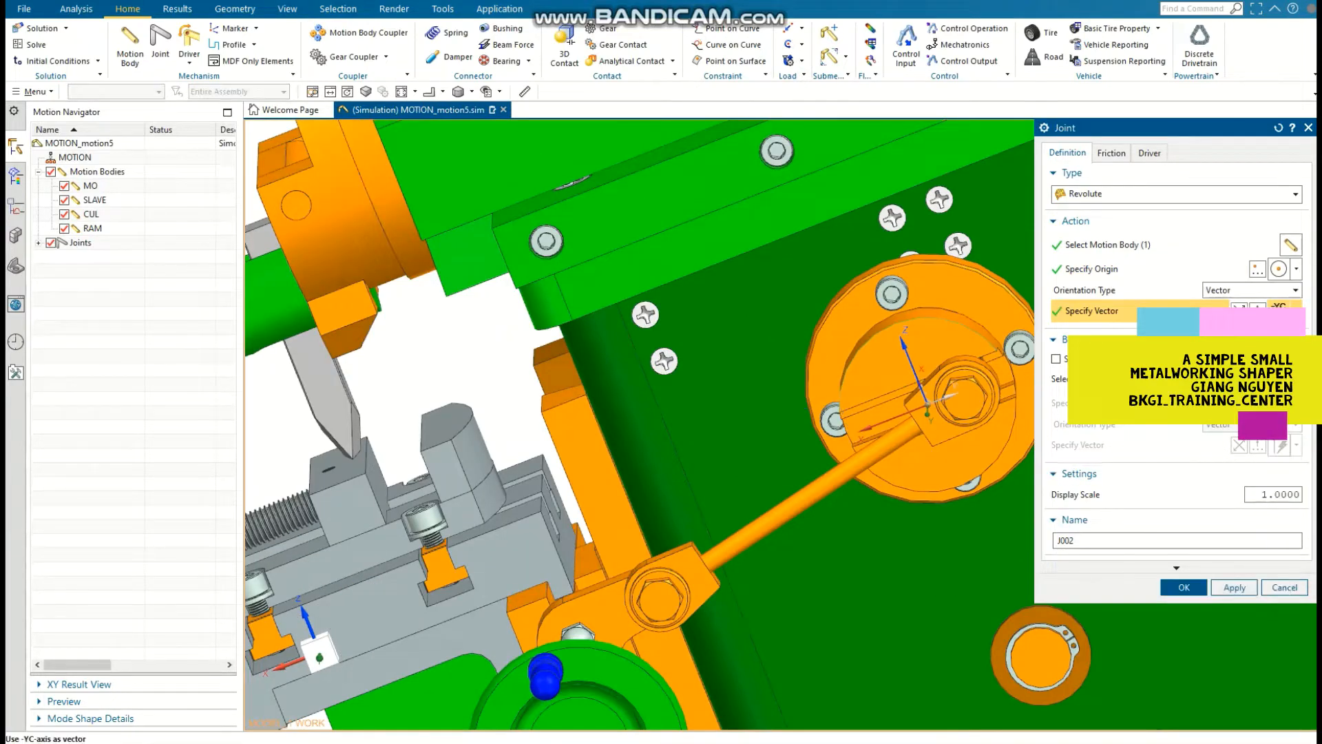
{"action": "left_click", "coordinate": [1184, 588]}
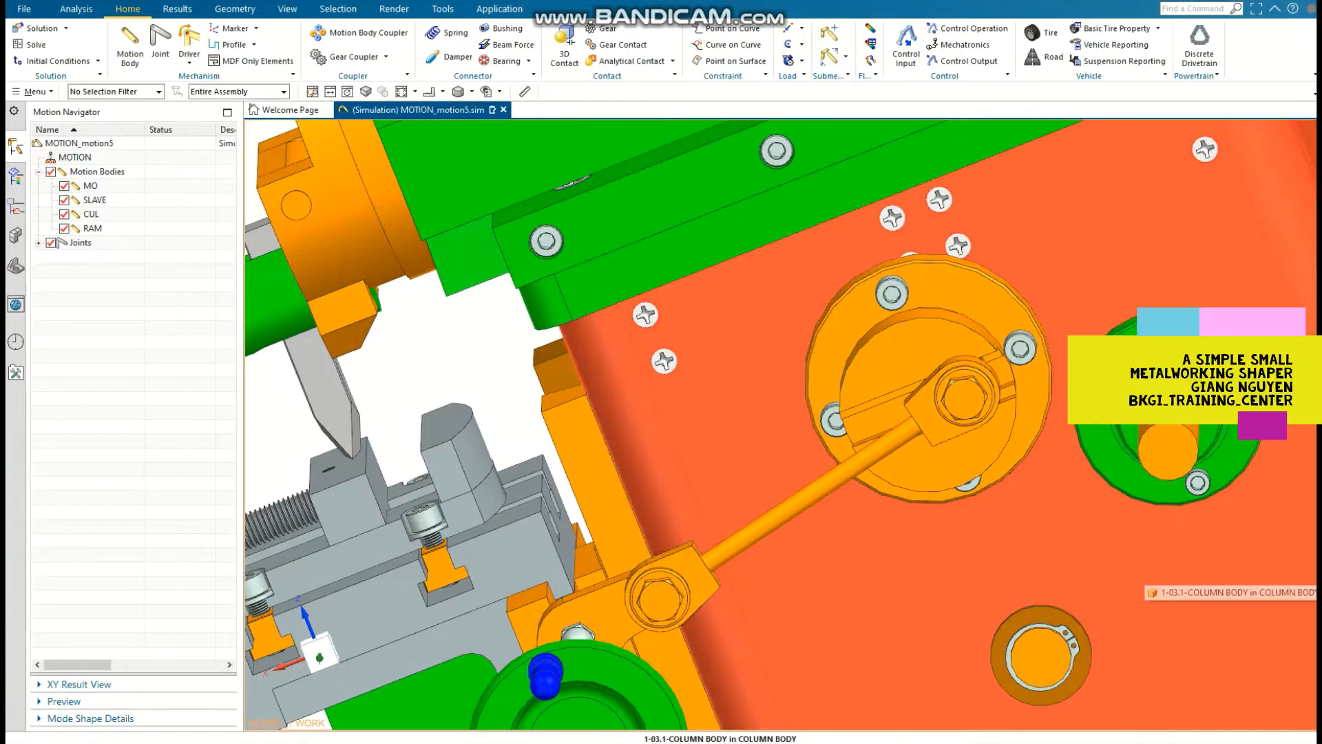
Step: Add a gear coupler between joints J001 and J002, with a first gear radius of 35 mm and a second of 70 mm
{"action": "key", "text": "End"}
{"action": "left_click", "coordinate": [348, 56]}
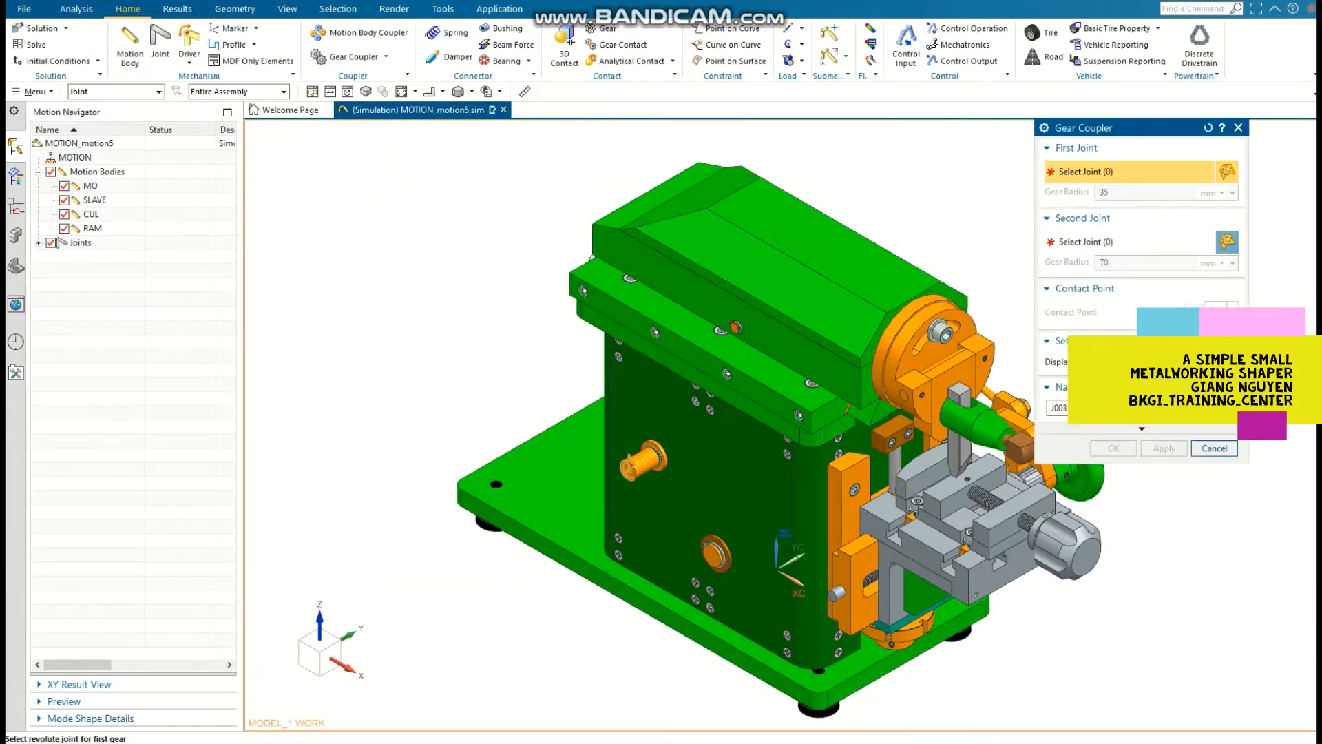
{"action": "left_click", "coordinate": [38, 243]}
{"action": "left_click", "coordinate": [91, 257]}
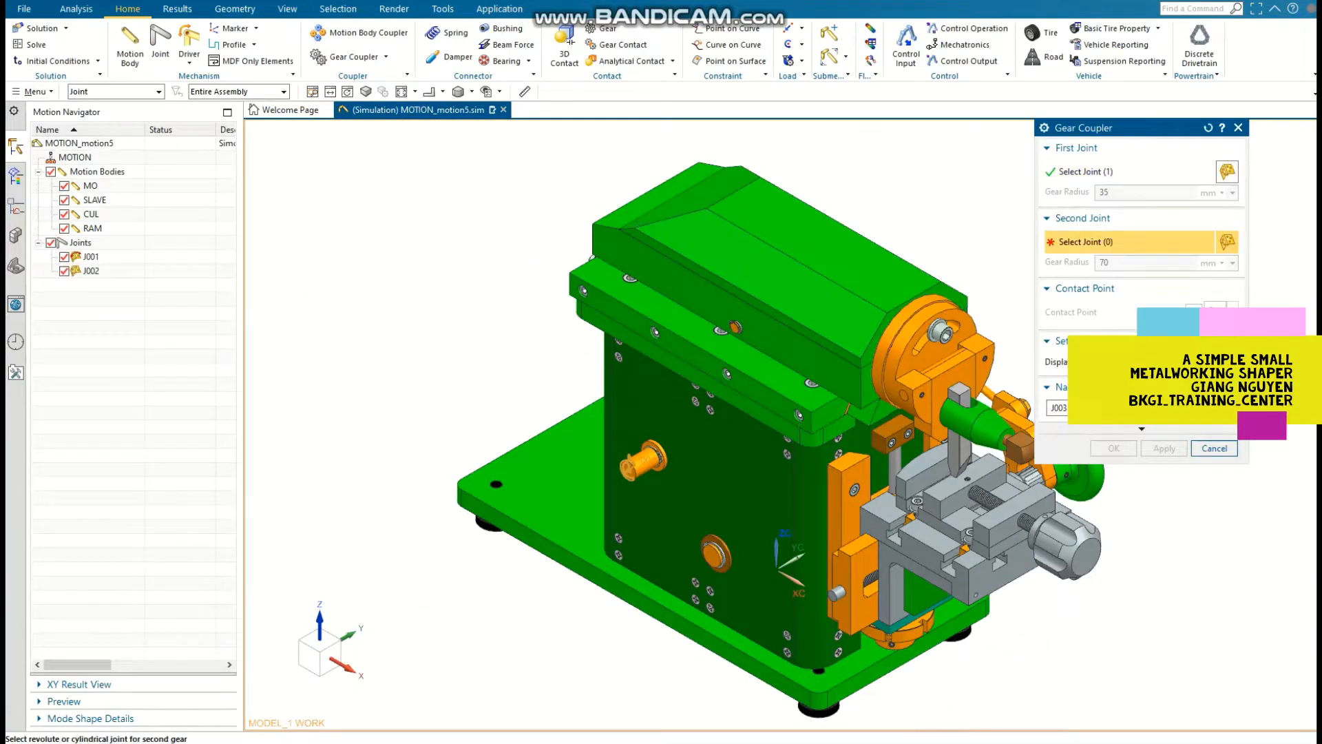
{"action": "left_click", "coordinate": [91, 270]}
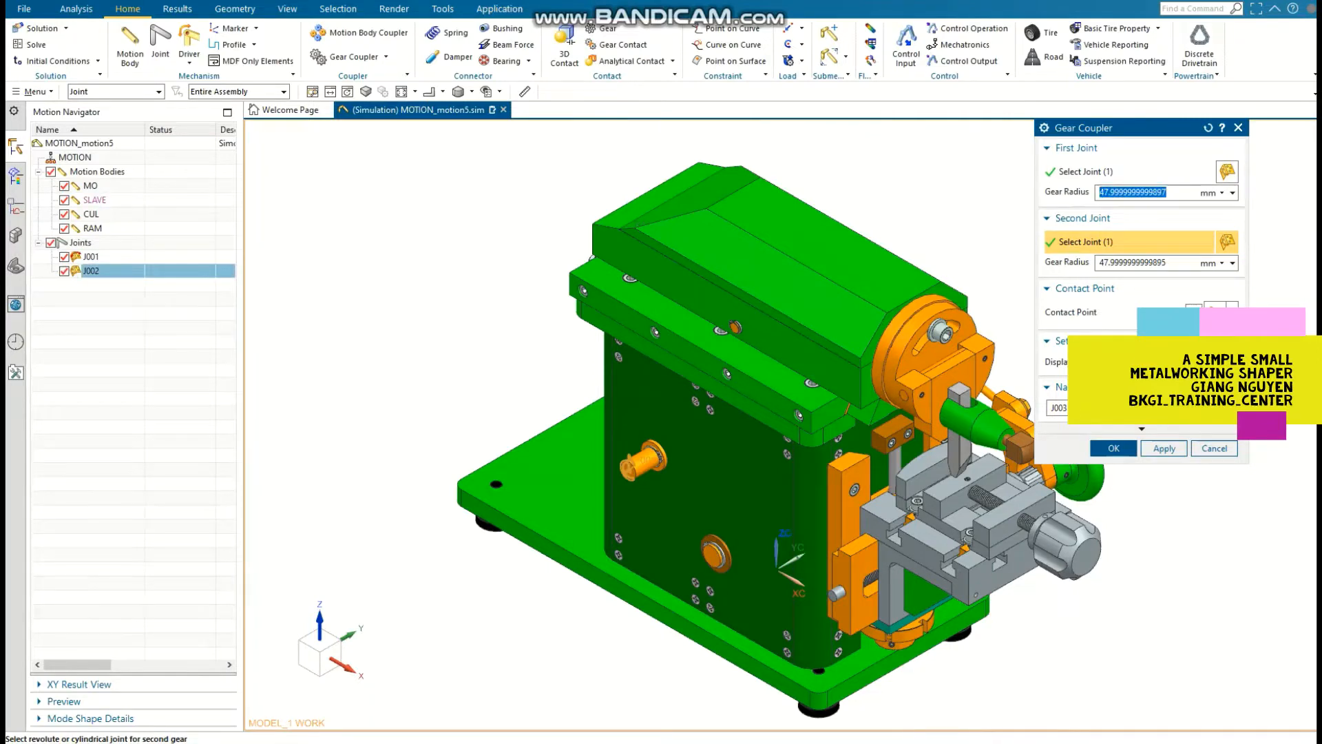
{"action": "type", "text": "35"}
{"action": "key", "text": "Tab"}
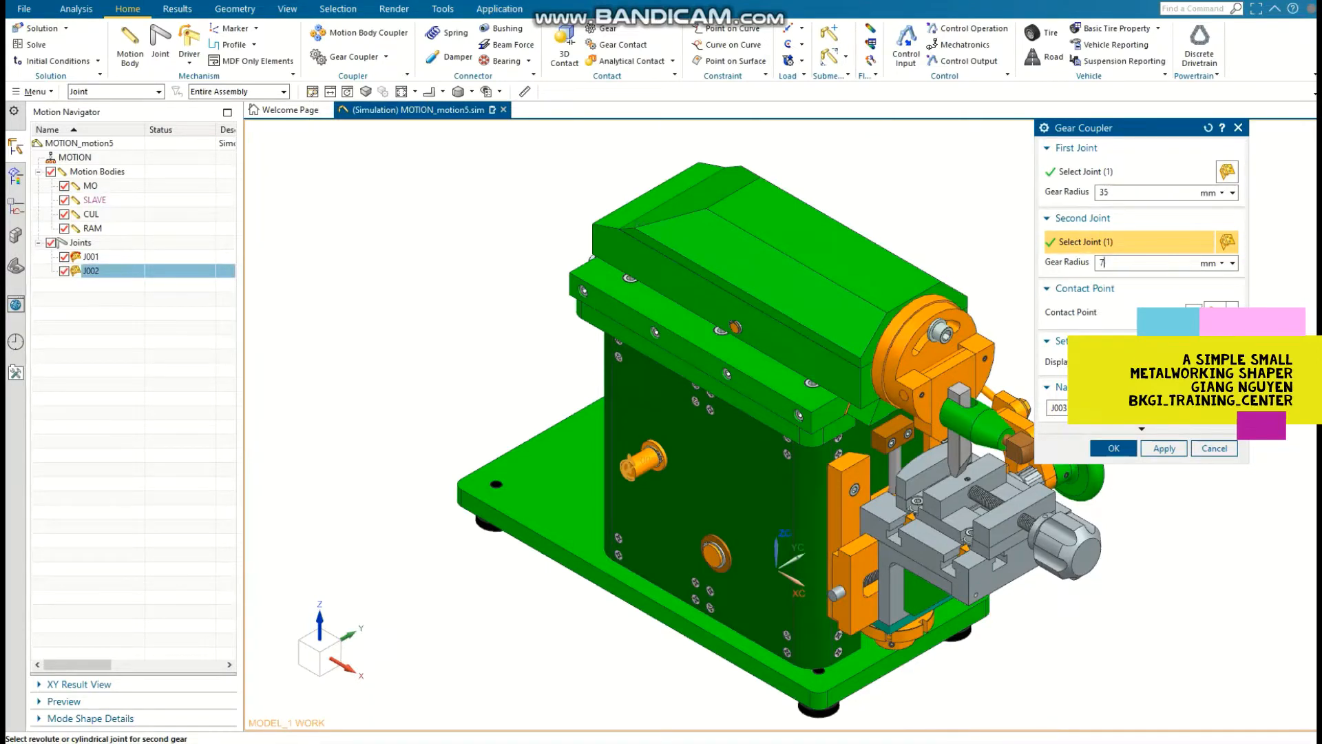
{"action": "left_click", "coordinate": [1114, 448]}
Step: Create a revolute joint on the lower pivot shaft, with its origin at the shaft's centre and its vector along -YC
{"action": "scroll", "coordinate": [1114, 465], "scroll_direction": "down", "scroll_amount": 2}
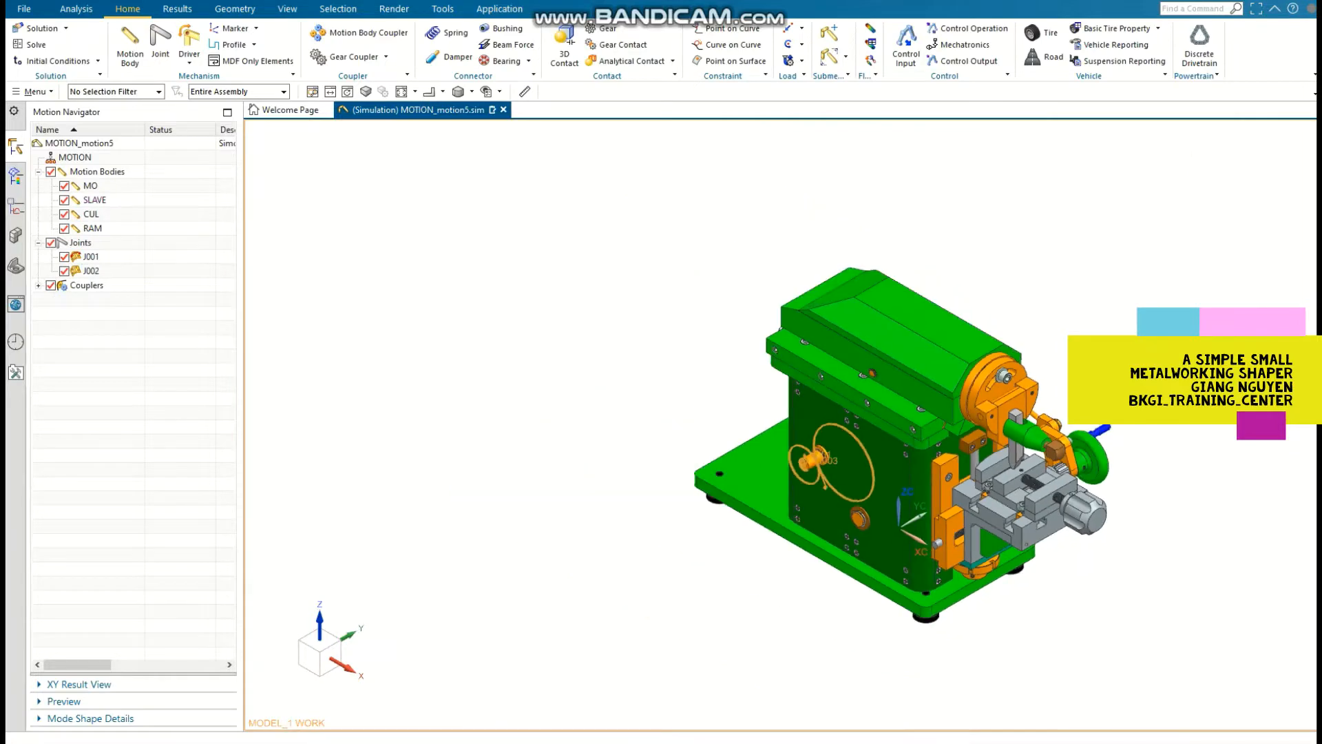
{"action": "middle_click_drag", "start_coordinate": [1109, 461], "coordinate": [992, 455]}
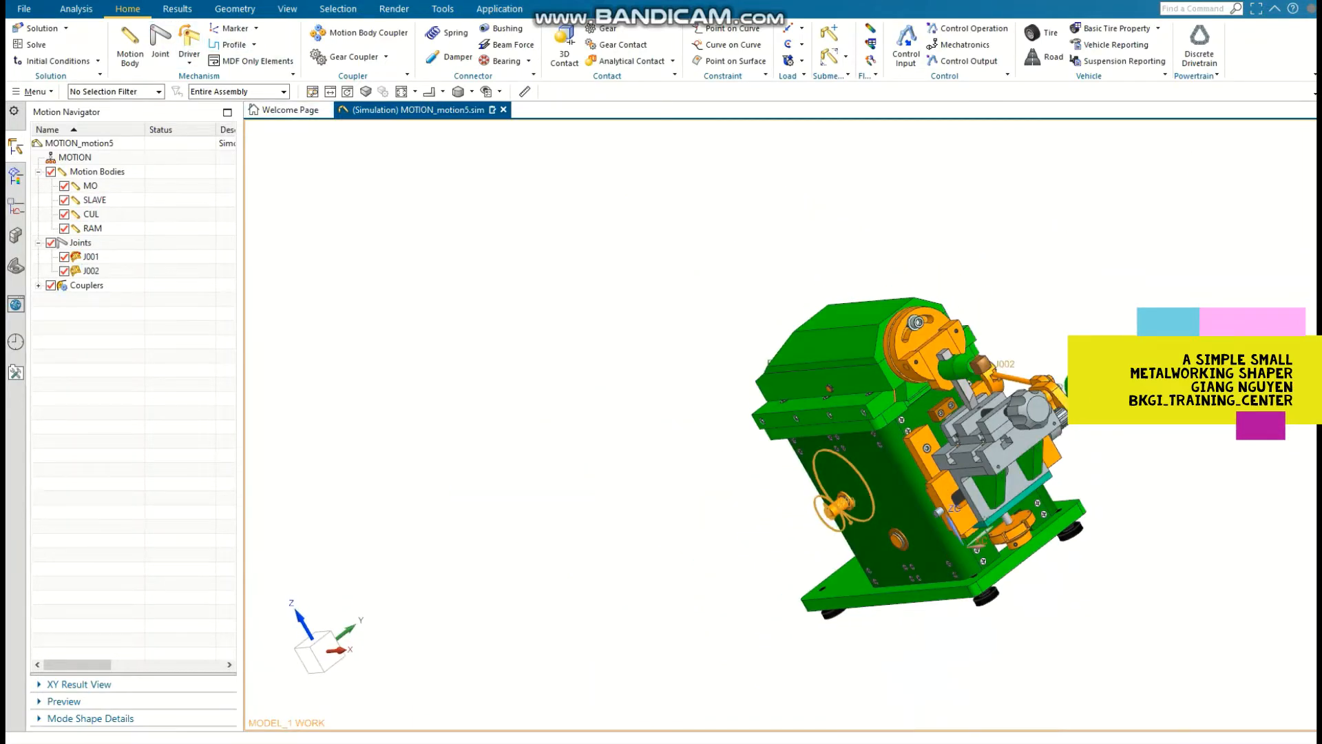
{"action": "left_click", "coordinate": [160, 43]}
{"action": "middle_click_drag", "start_coordinate": [895, 455], "coordinate": [544, 455], "text": "shift"}
{"action": "middle_click_drag", "start_coordinate": [544, 454], "coordinate": [655, 420]}
{"action": "left_click", "coordinate": [582, 506]}
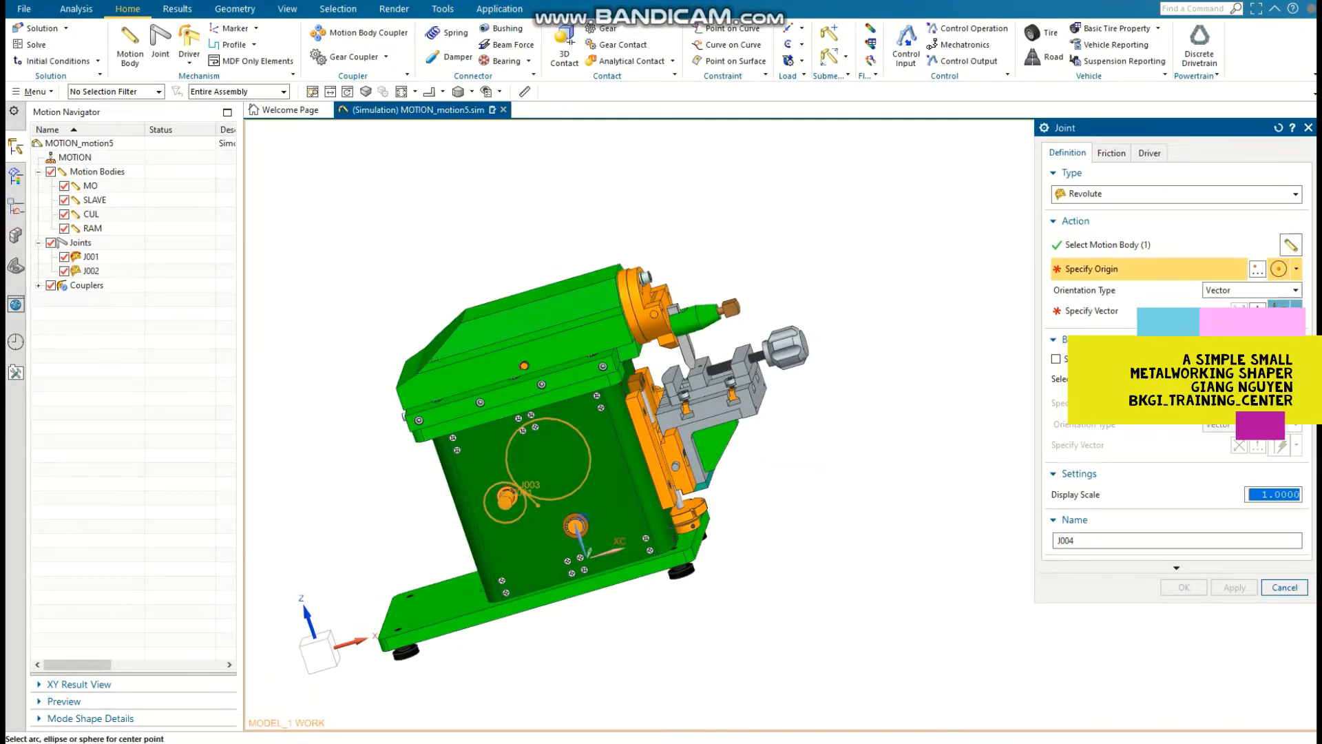
{"action": "scroll", "coordinate": [582, 506], "scroll_direction": "up", "scroll_amount": 6}
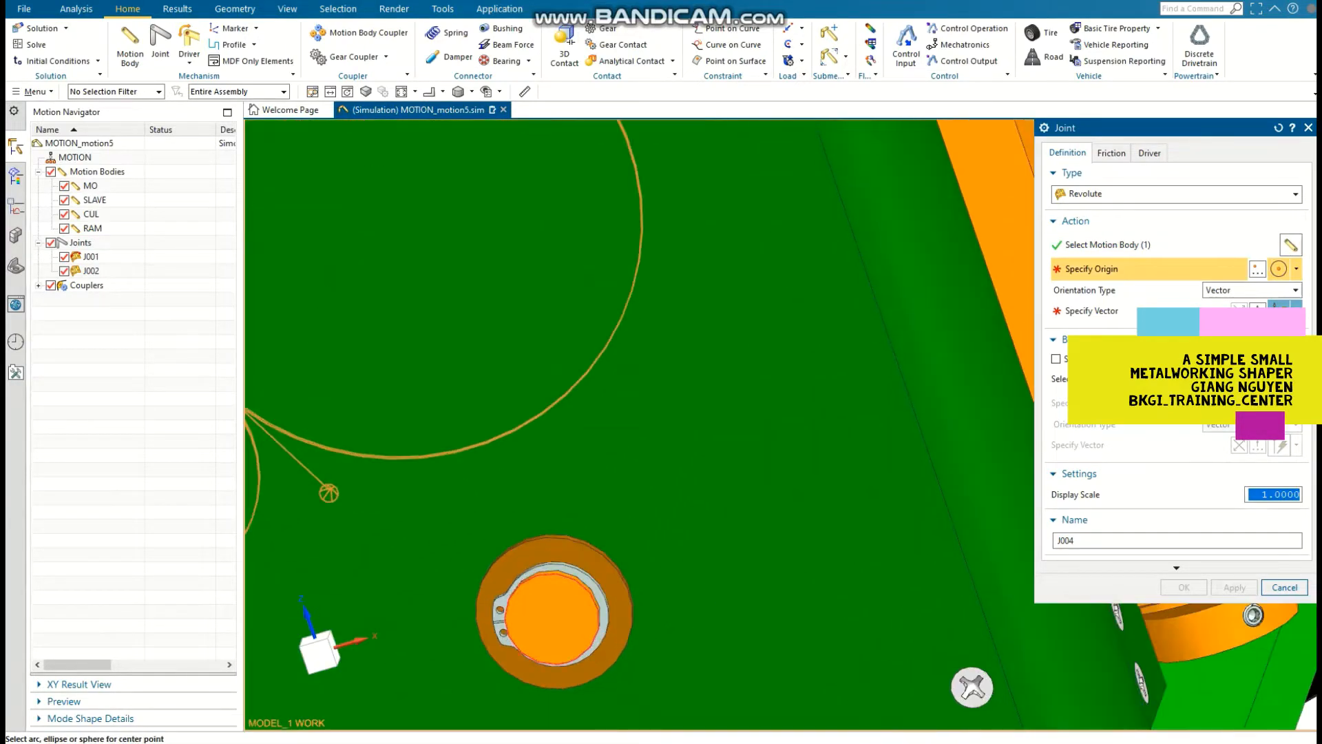
{"action": "left_click", "coordinate": [597, 606]}
{"action": "left_click", "coordinate": [1297, 311]}
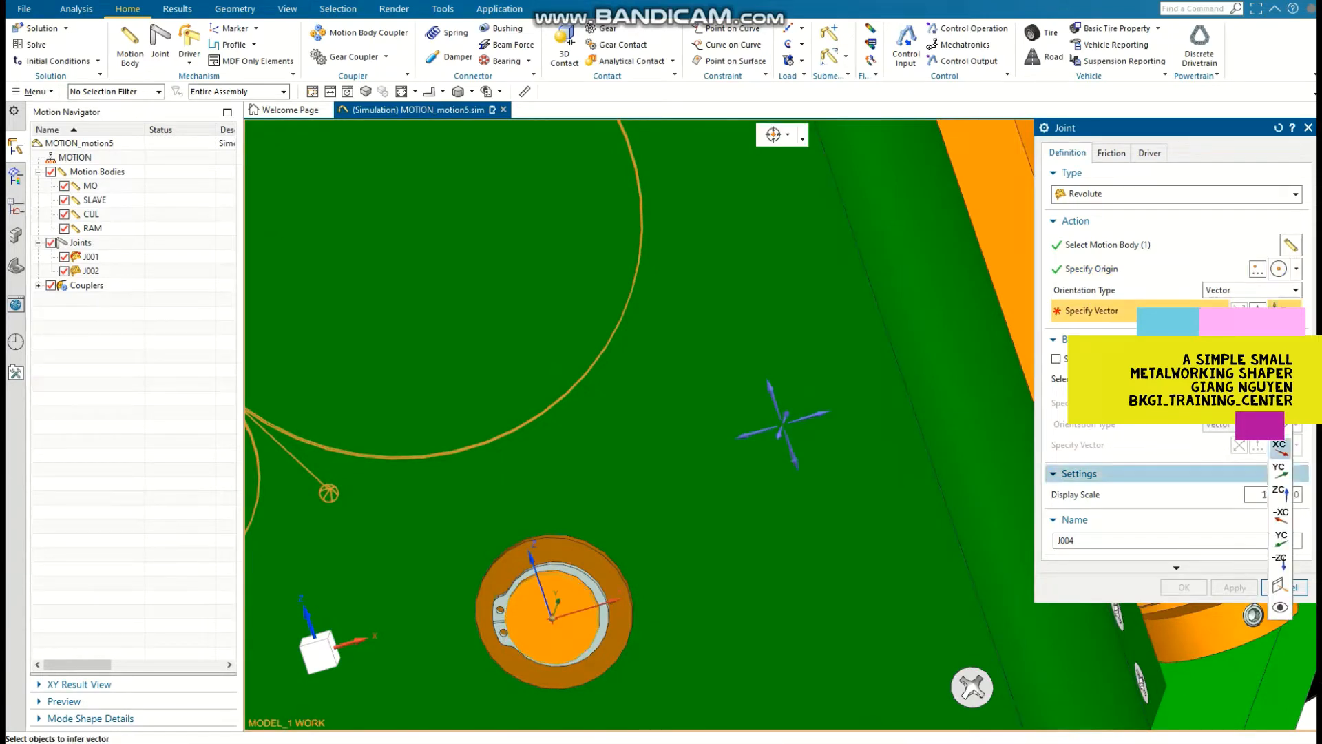
{"action": "left_click", "coordinate": [1281, 538]}
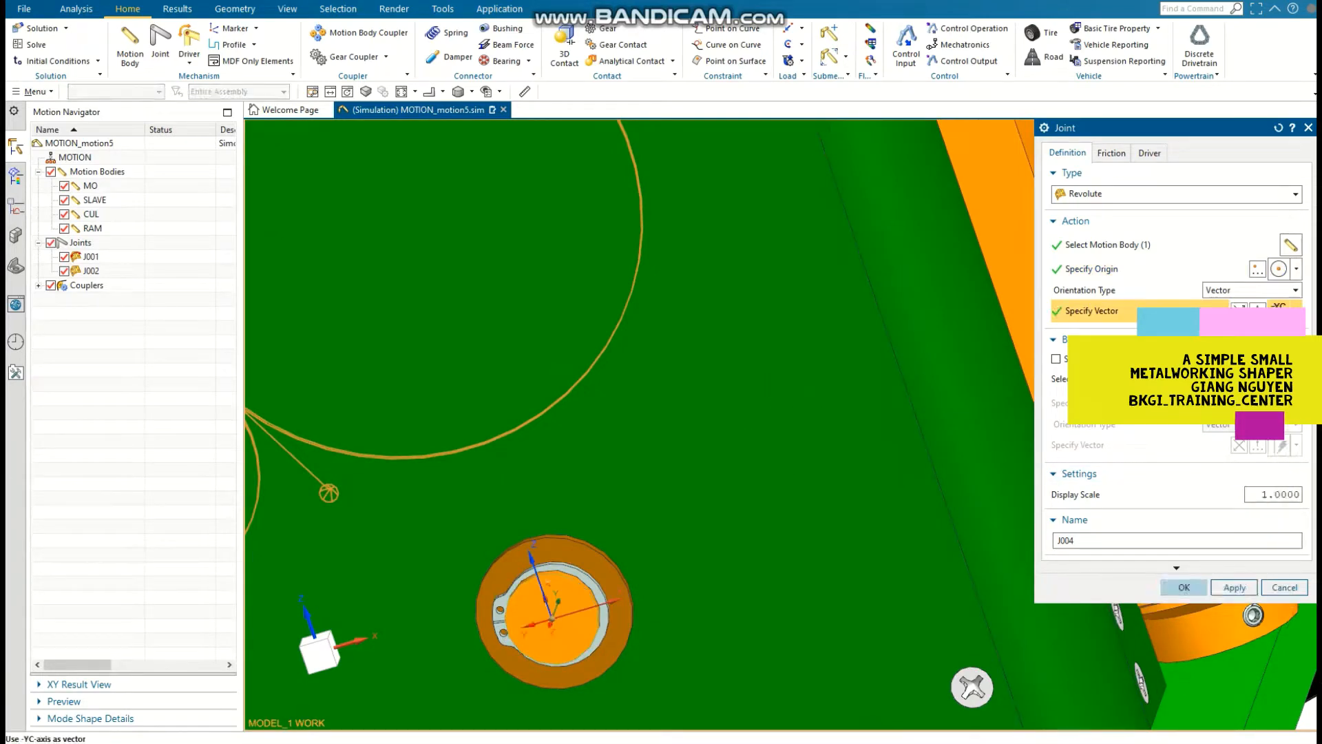
{"action": "left_click", "coordinate": [1184, 587]}
Step: Create a slider joint for the ram, with its origin on the rear edge of the top cover and its vector along the X-axis
{"action": "scroll", "coordinate": [1041, 535], "scroll_direction": "down", "scroll_amount": 8}
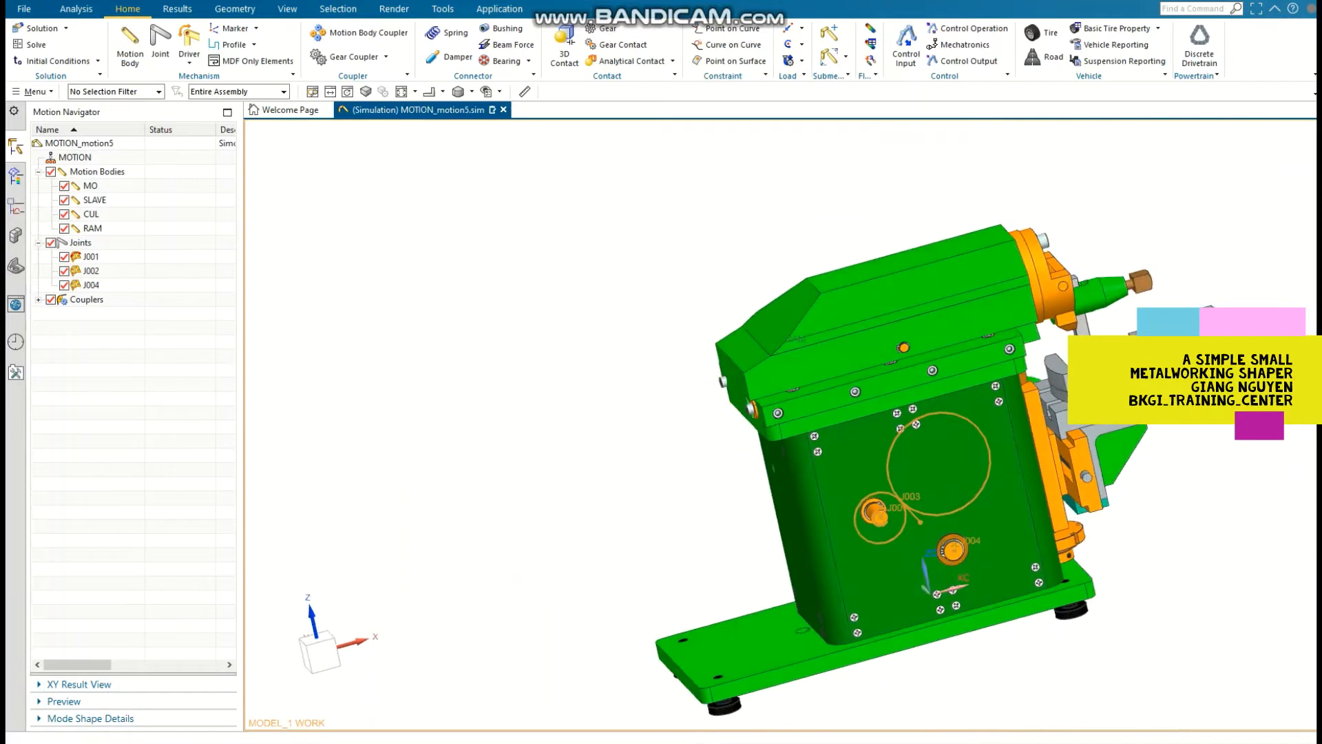
{"action": "left_click", "coordinate": [160, 42]}
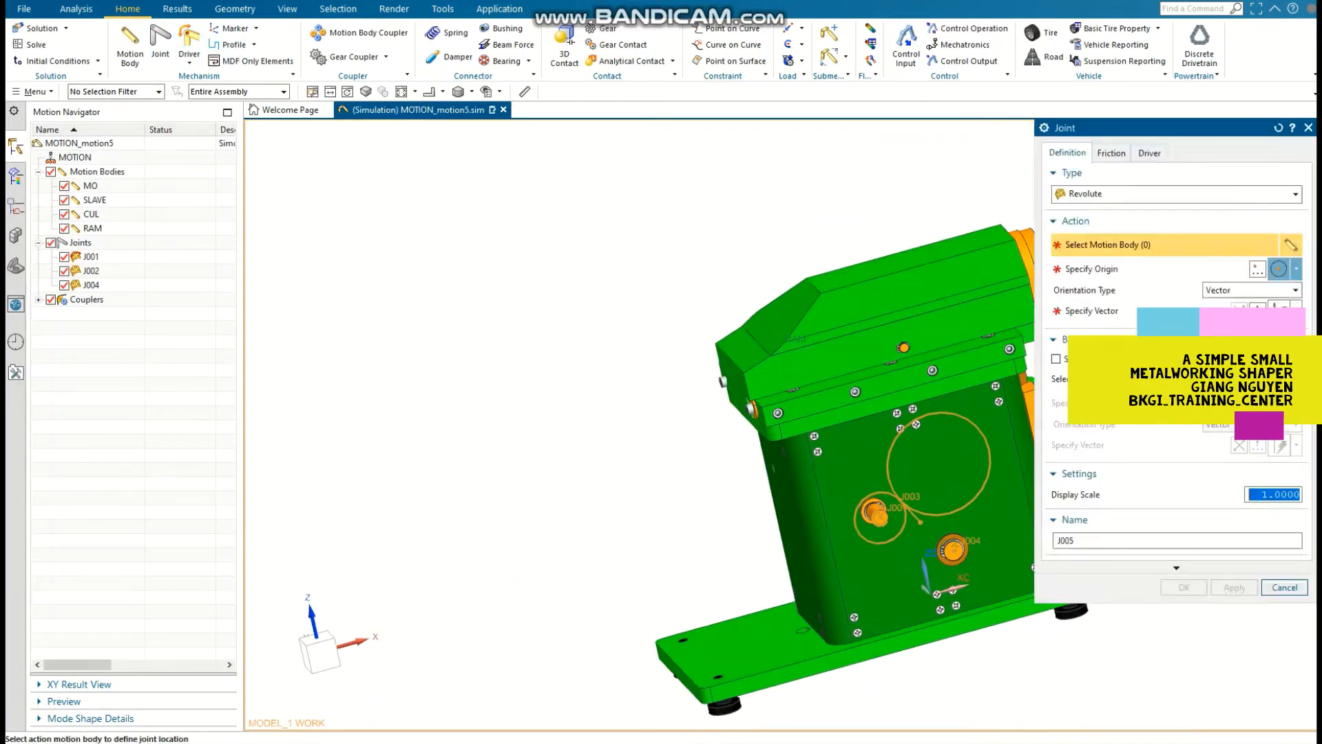
{"action": "left_click", "coordinate": [1176, 194]}
{"action": "left_click", "coordinate": [1137, 226]}
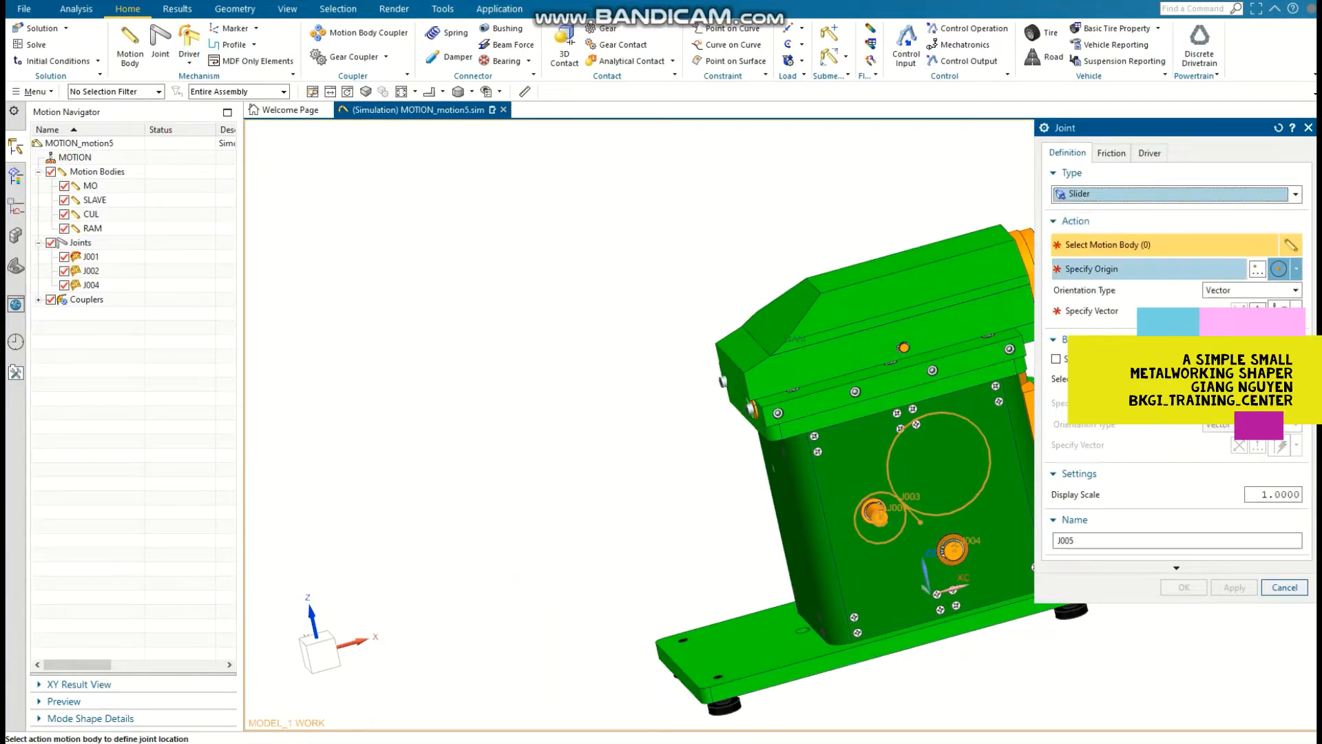
{"action": "left_click", "coordinate": [1296, 270]}
{"action": "left_click", "coordinate": [1281, 290]}
{"action": "scroll", "coordinate": [782, 337], "scroll_direction": "up", "scroll_amount": 6}
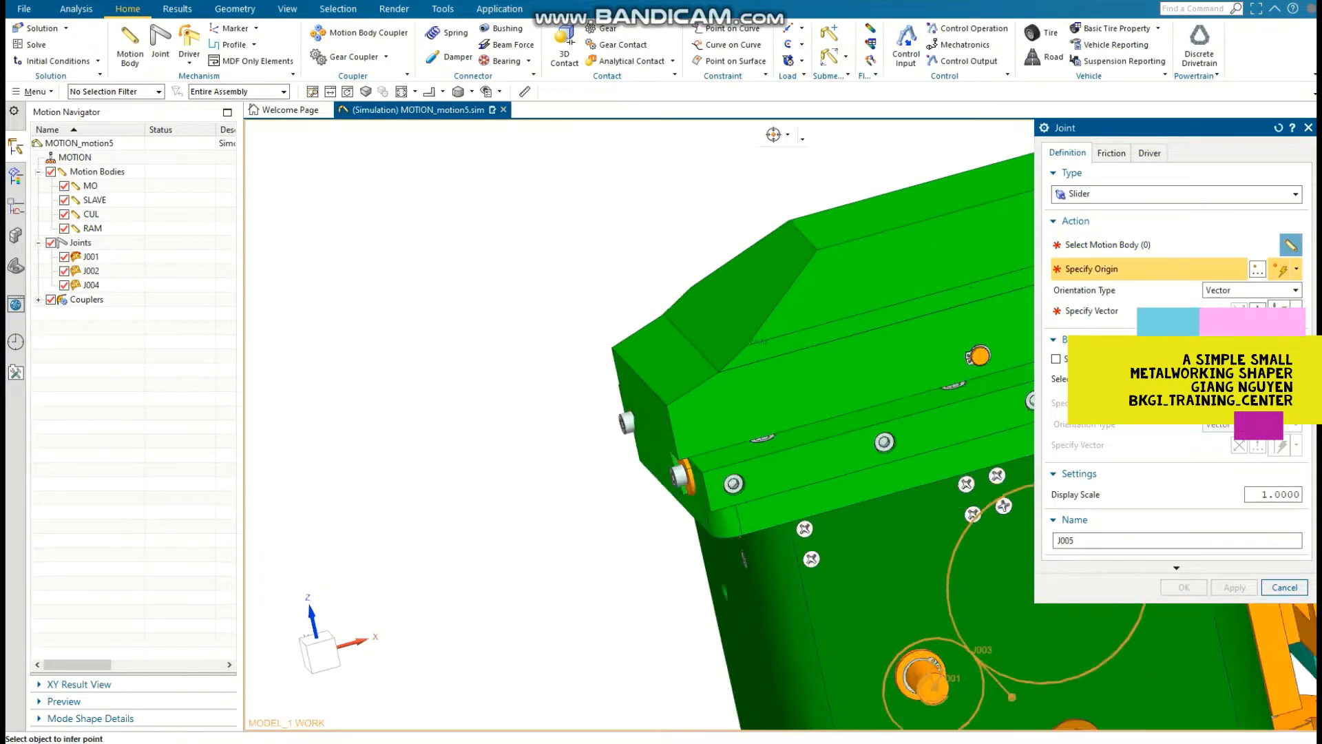
{"action": "left_click", "coordinate": [684, 355]}
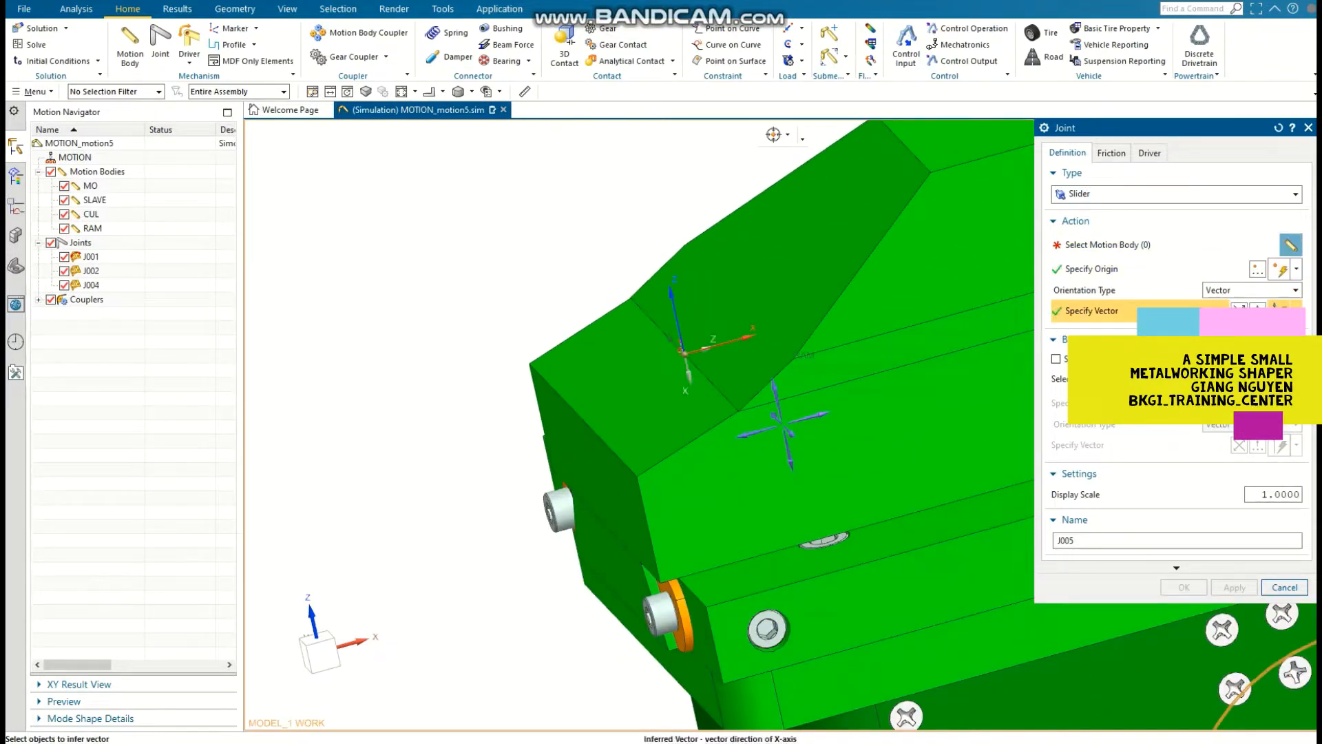
{"action": "left_click", "coordinate": [783, 425]}
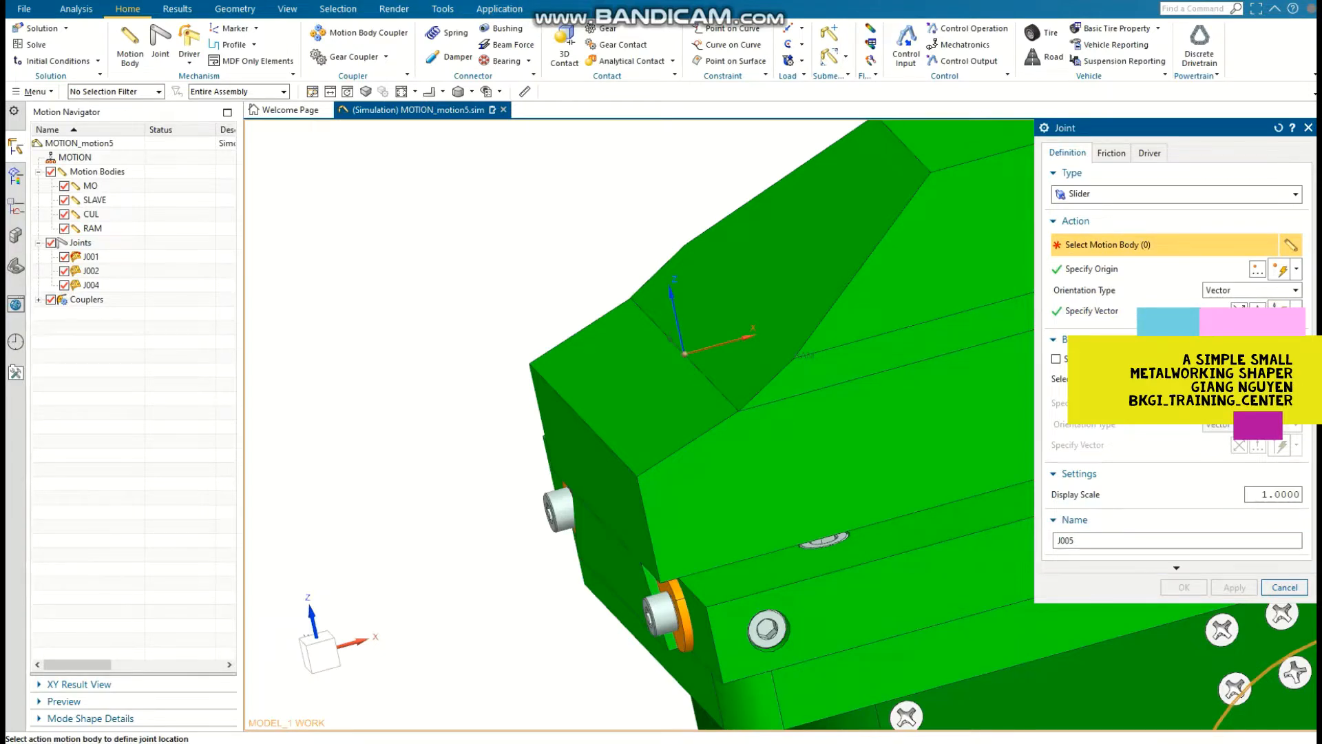
{"action": "left_click", "coordinate": [803, 355]}
{"action": "left_click", "coordinate": [1184, 587]}
Step: Create a 3D contact of type CAD Contact between the sliding piece in the slot and the slotted rocker arm as base
{"action": "scroll", "coordinate": [1137, 572], "scroll_direction": "down", "scroll_amount": 4}
{"action": "middle_click_drag", "start_coordinate": [1137, 572], "coordinate": [925, 476], "text": "shift"}
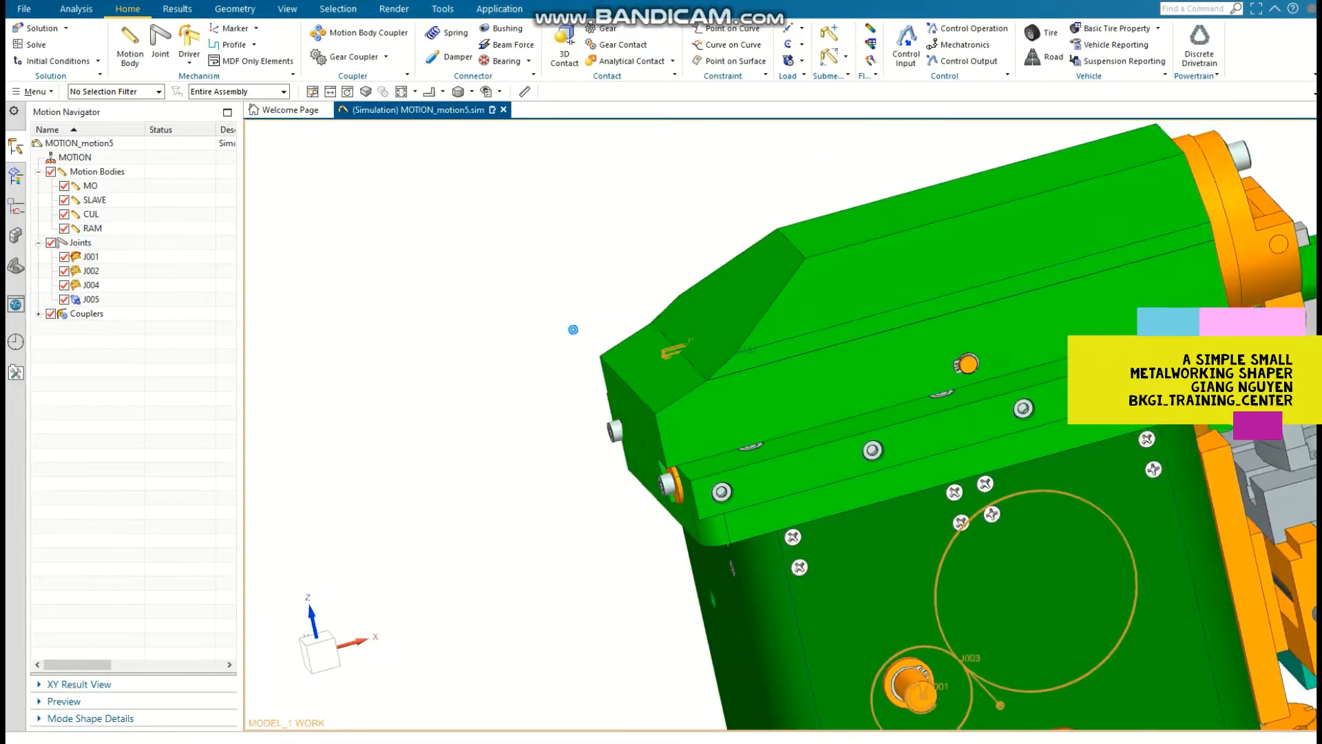
{"action": "middle_click_drag", "start_coordinate": [992, 620], "coordinate": [873, 172]}
{"action": "left_click", "coordinate": [564, 48]}
{"action": "middle_click_drag", "start_coordinate": [620, 289], "coordinate": [730, 492]}
{"action": "scroll", "coordinate": [778, 390], "scroll_direction": "up", "scroll_amount": 3}
{"action": "scroll", "coordinate": [833, 348], "scroll_direction": "up", "scroll_amount": 2}
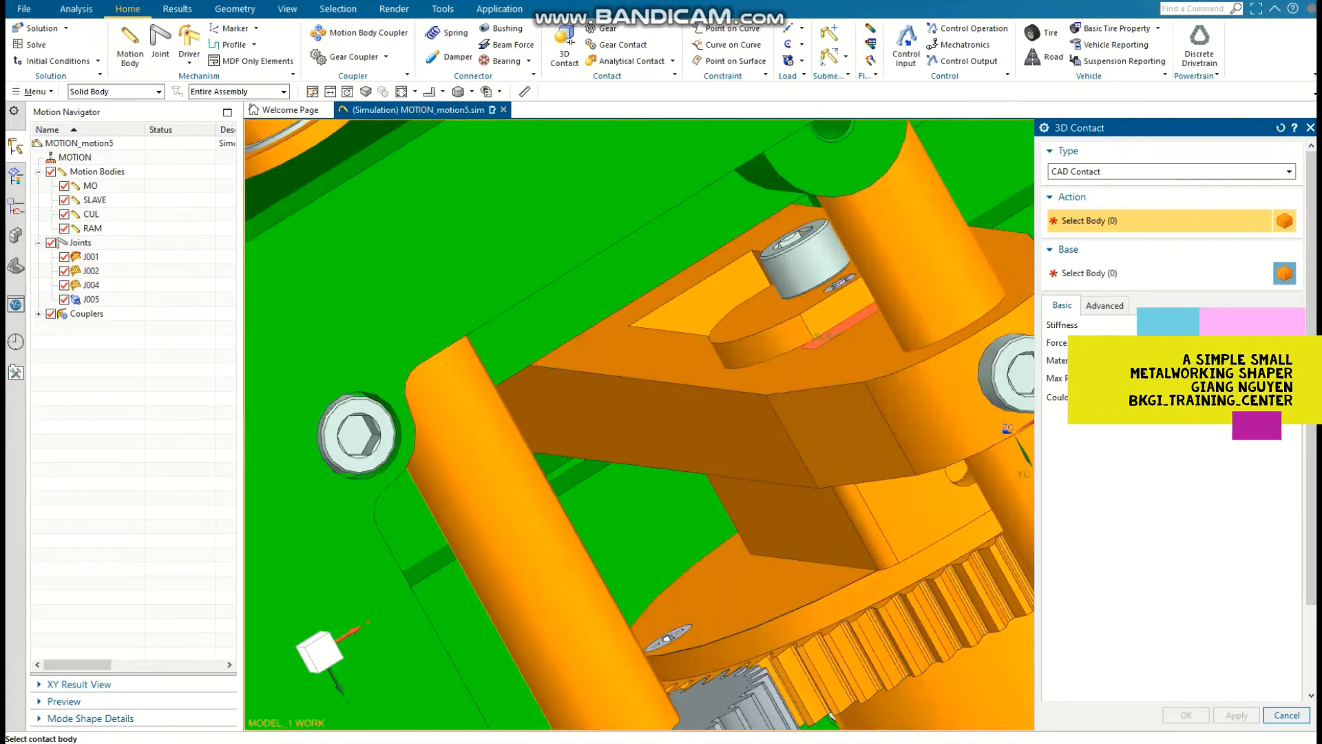
{"action": "left_click", "coordinate": [837, 329]}
{"action": "left_click", "coordinate": [830, 365]}
{"action": "scroll", "coordinate": [979, 534], "scroll_direction": "down", "scroll_amount": 3}
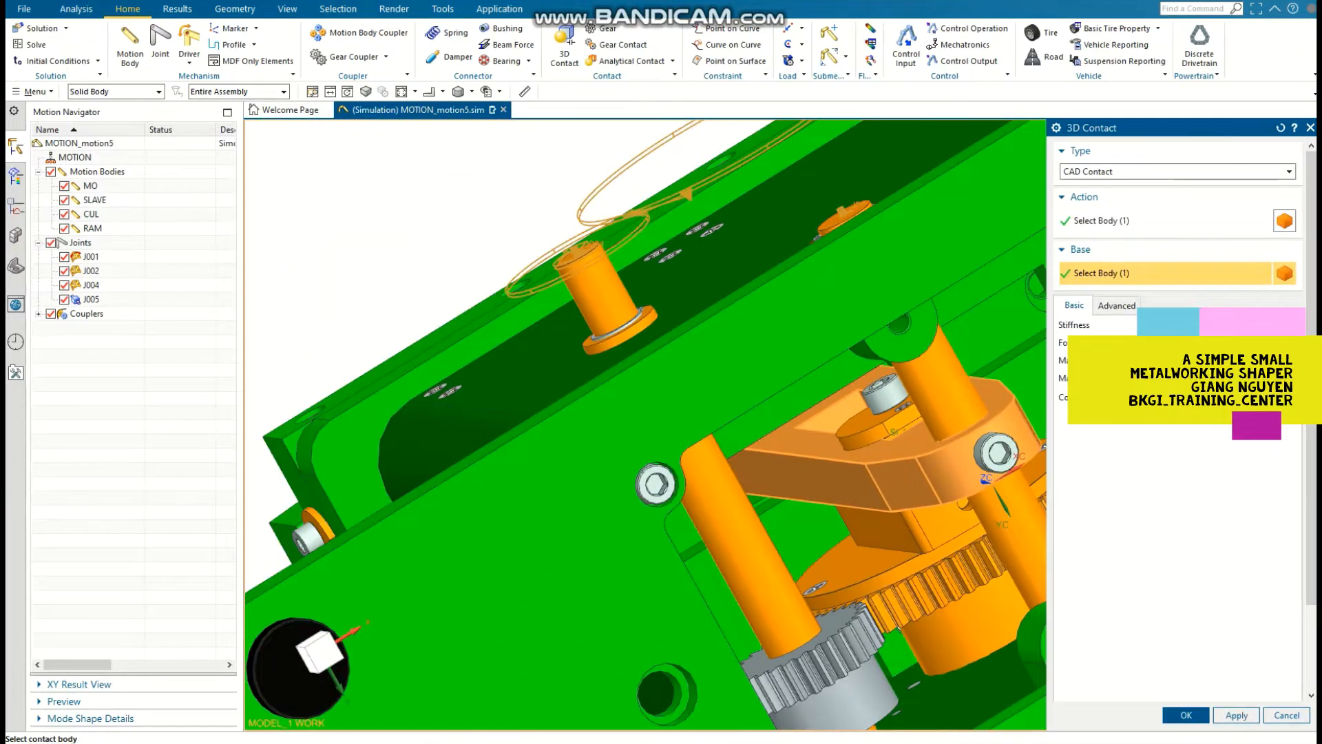
{"action": "middle_click", "coordinate": [978, 534]}
Step: Hide the 3-01-3 RAM block beneath the top cover to expose the cross pin and roller bearing
{"action": "scroll", "coordinate": [979, 533], "scroll_direction": "down", "scroll_amount": 3}
{"action": "middle_click_drag", "start_coordinate": [979, 534], "coordinate": [851, 376]}
{"action": "scroll", "coordinate": [851, 376], "scroll_direction": "up", "scroll_amount": 2}
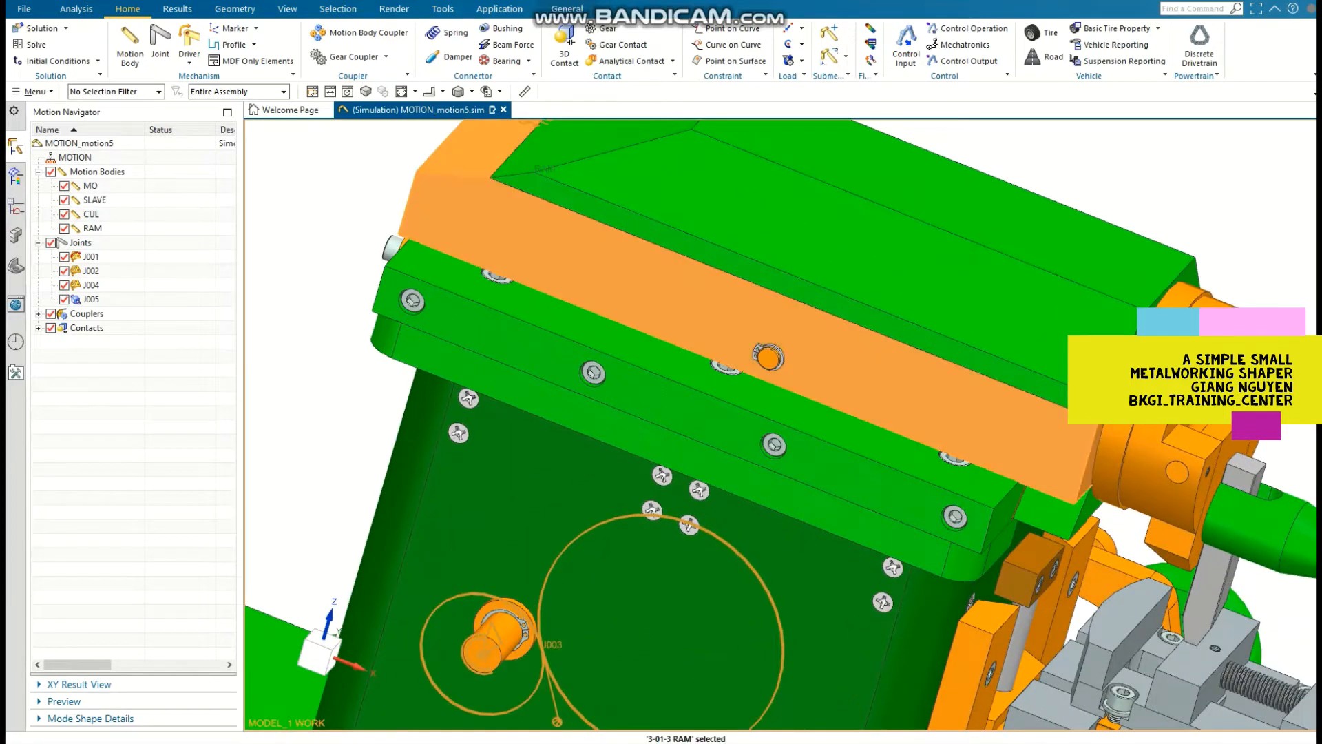
{"action": "key", "text": "ctrl+b"}
{"action": "middle_click_drag", "start_coordinate": [815, 594], "coordinate": [814, 482]}
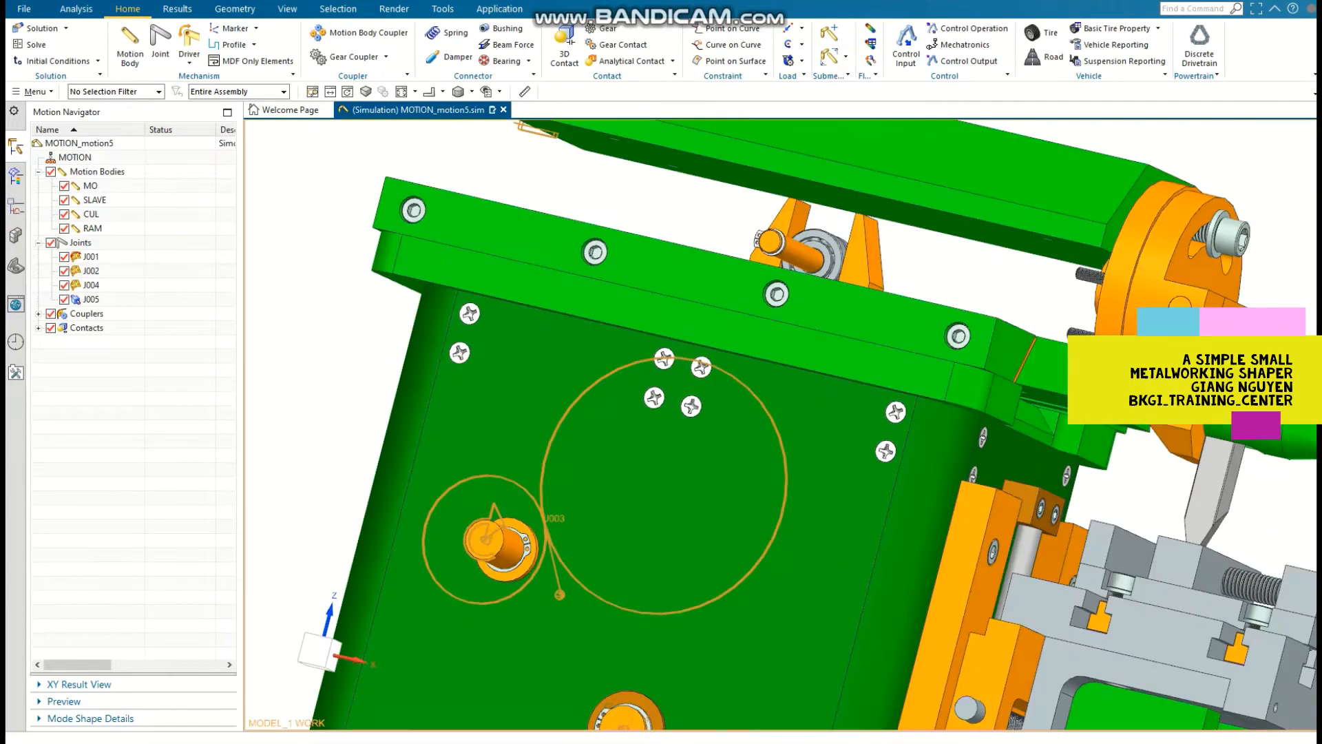
Step: Create a 3D contact of type CAD Contact between the roller bearing and the upright bracket beside it as base
{"action": "left_click", "coordinate": [565, 46]}
{"action": "scroll", "coordinate": [842, 255], "scroll_direction": "up", "scroll_amount": 3}
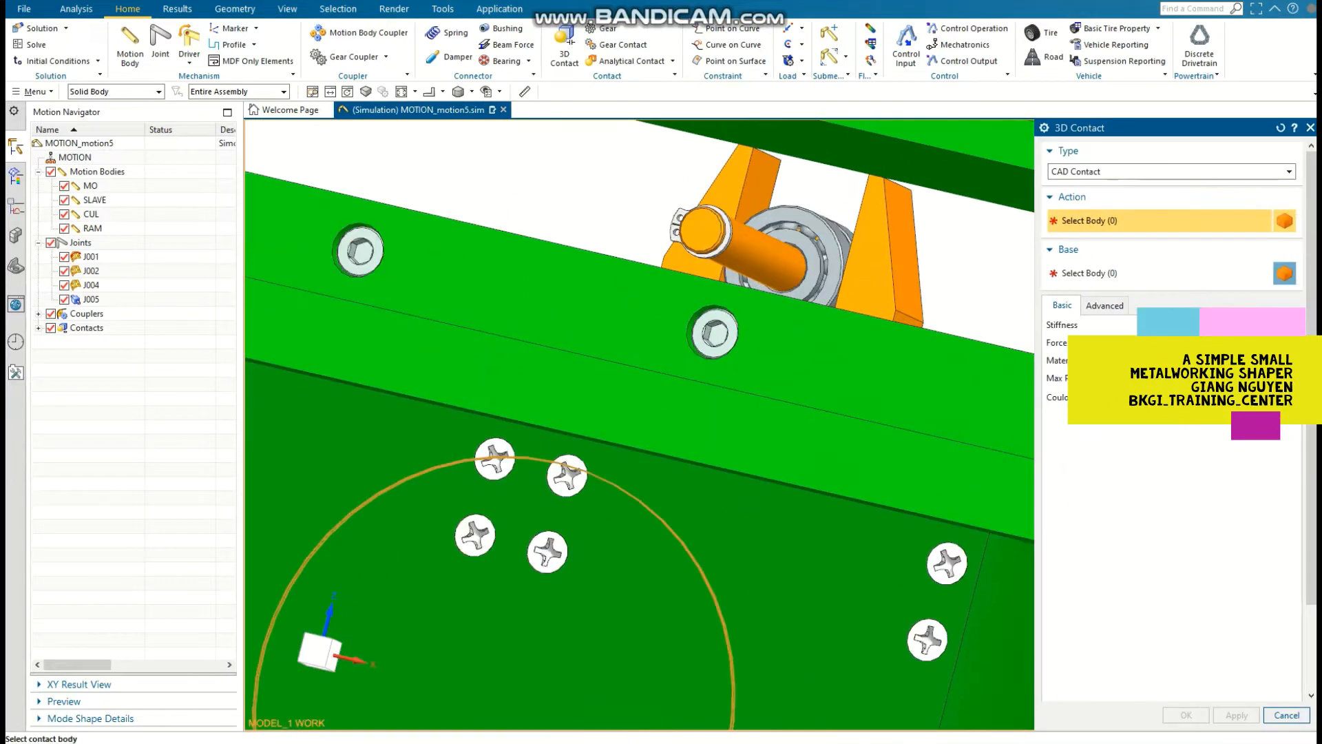
{"action": "left_click", "coordinate": [838, 250]}
{"action": "middle_click", "coordinate": [848, 252]}
{"action": "left_click", "coordinate": [883, 256]}
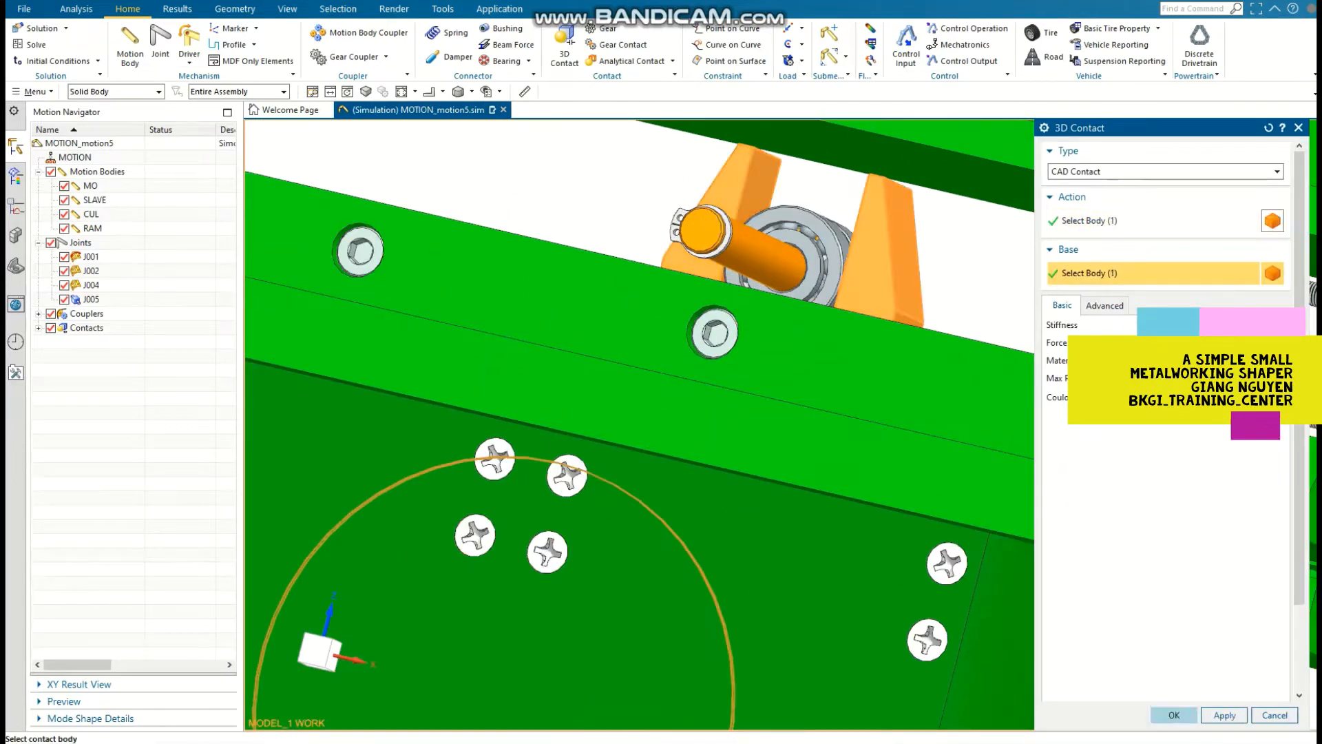
{"action": "middle_click", "coordinate": [883, 256]}
Step: Show the hidden ram block again and display the whole machine in isometric view
{"action": "scroll", "coordinate": [614, 391], "scroll_direction": "down", "scroll_amount": 3}
{"action": "scroll", "coordinate": [614, 391], "scroll_direction": "down", "scroll_amount": 3}
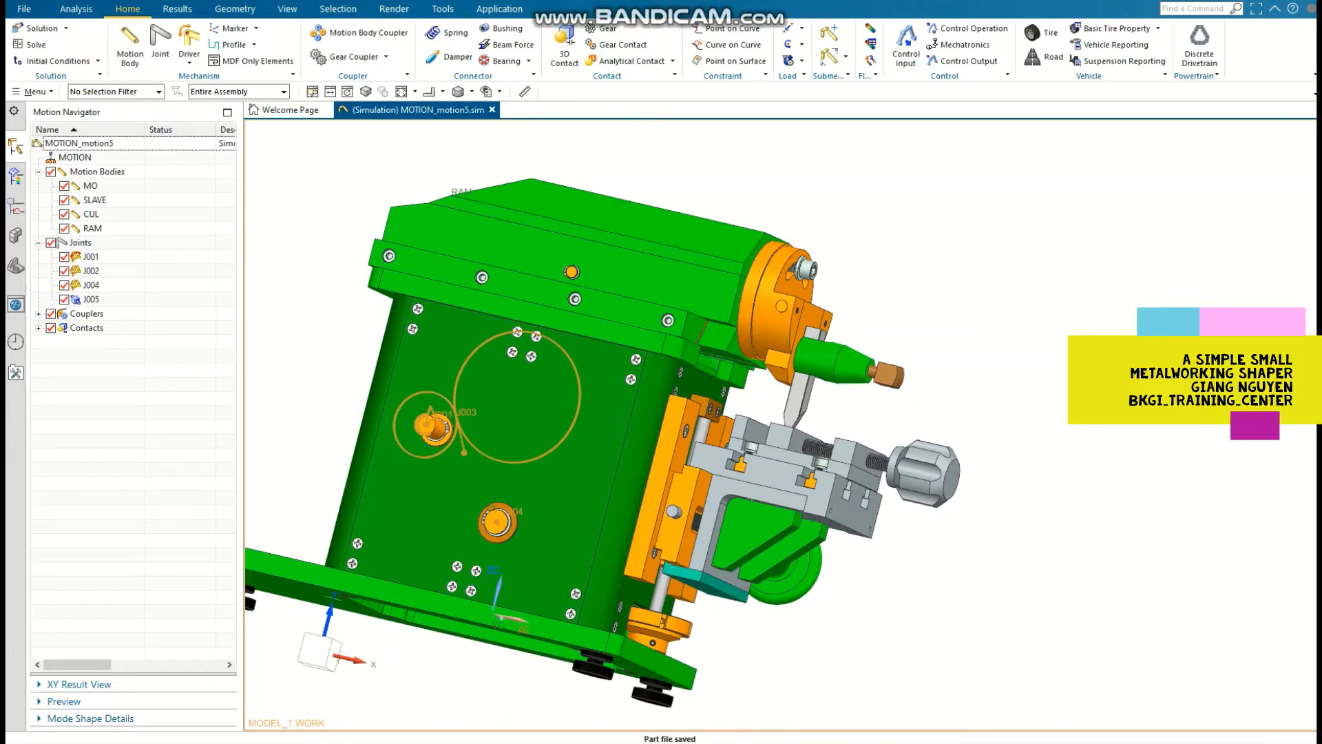
{"action": "middle_click_drag", "start_coordinate": [577, 267], "coordinate": [598, 309]}
{"action": "key", "text": "End"}
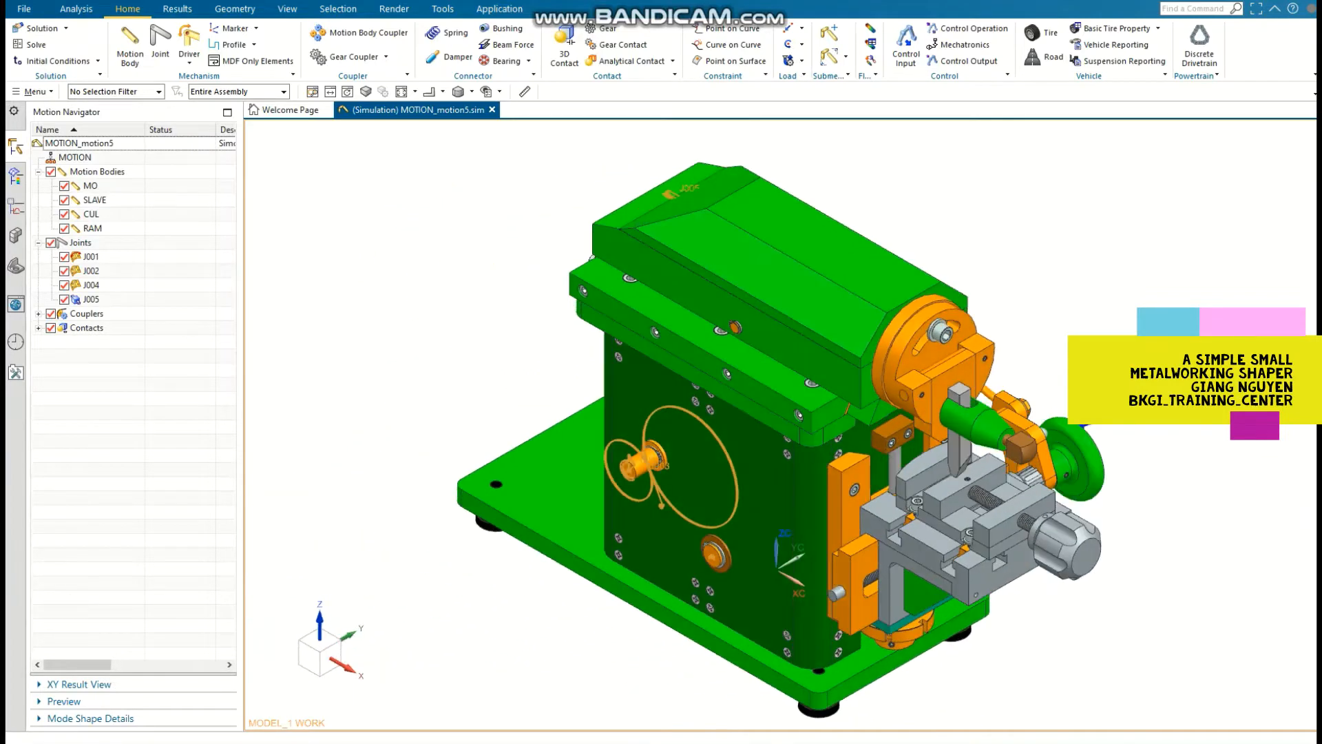
Step: Create and solve a Dynamic Analysis solution with a fixed print interval of 10 s and an end time of 360 s
{"action": "left_click", "coordinate": [36, 44]}
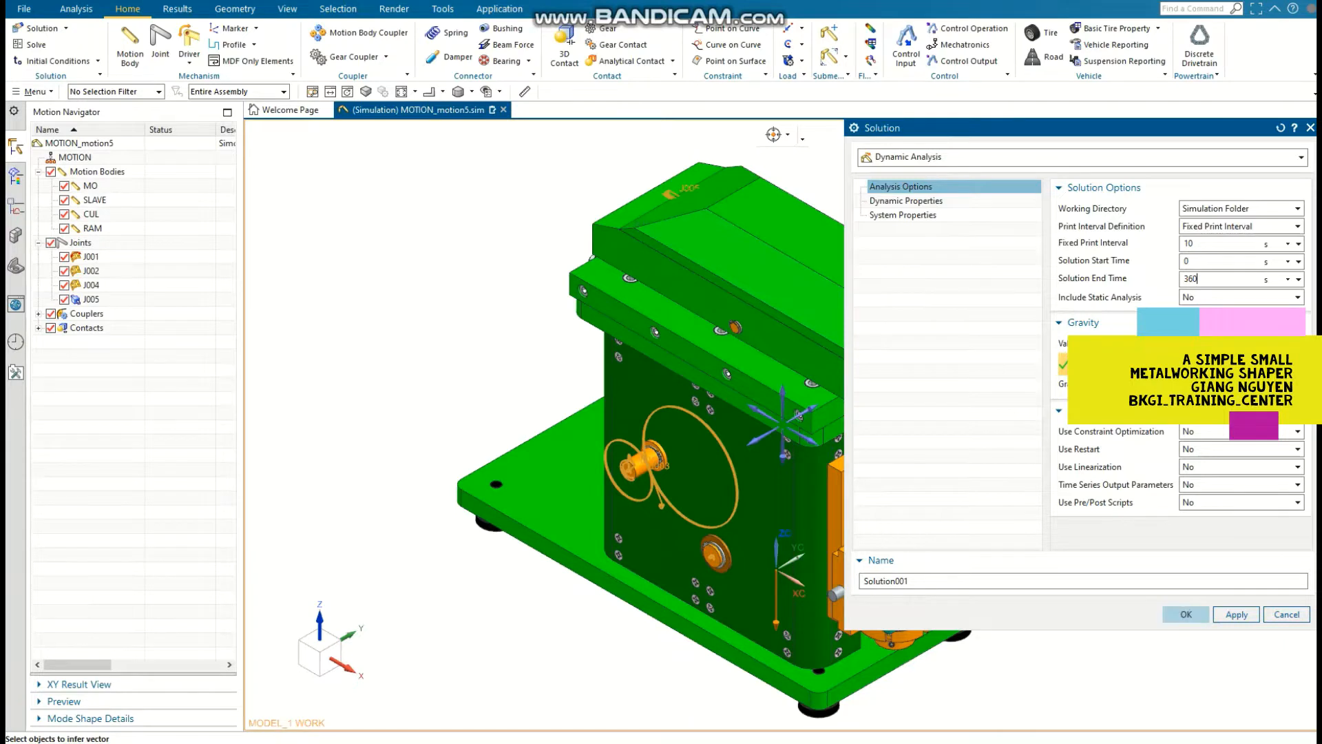
{"action": "left_click", "coordinate": [1186, 614]}
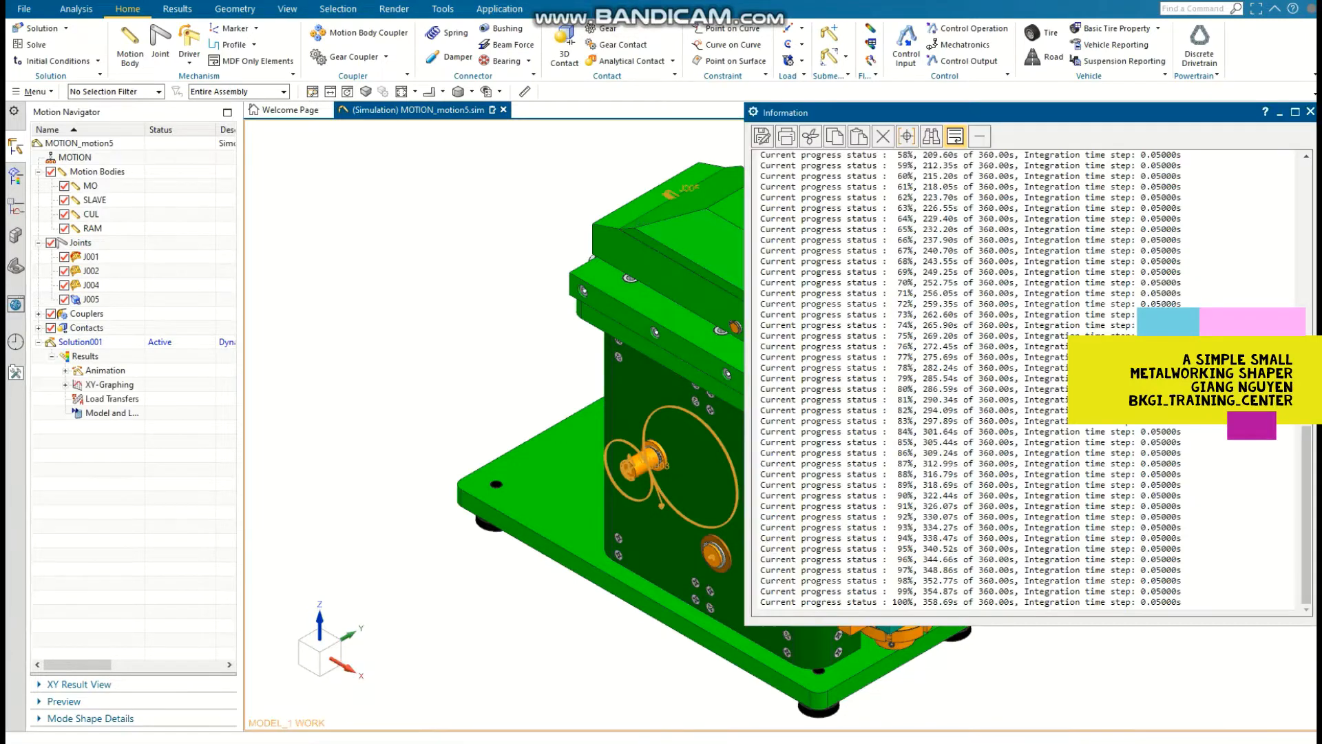
{"action": "left_click", "coordinate": [1310, 112]}
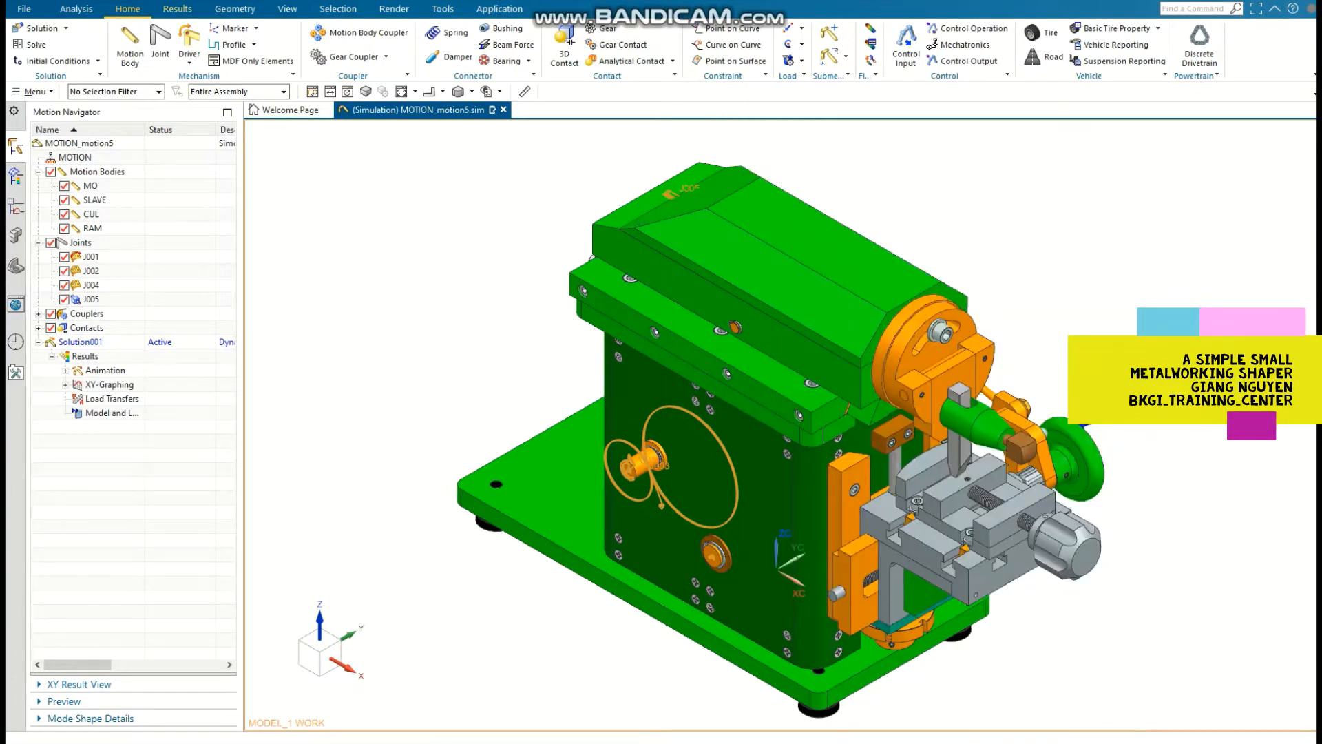
Step: Play the motion results, watch the ram stroke from the crank side of the machine, and finish the animation
{"action": "left_click", "coordinate": [178, 9]}
{"action": "left_click", "coordinate": [203, 42]}
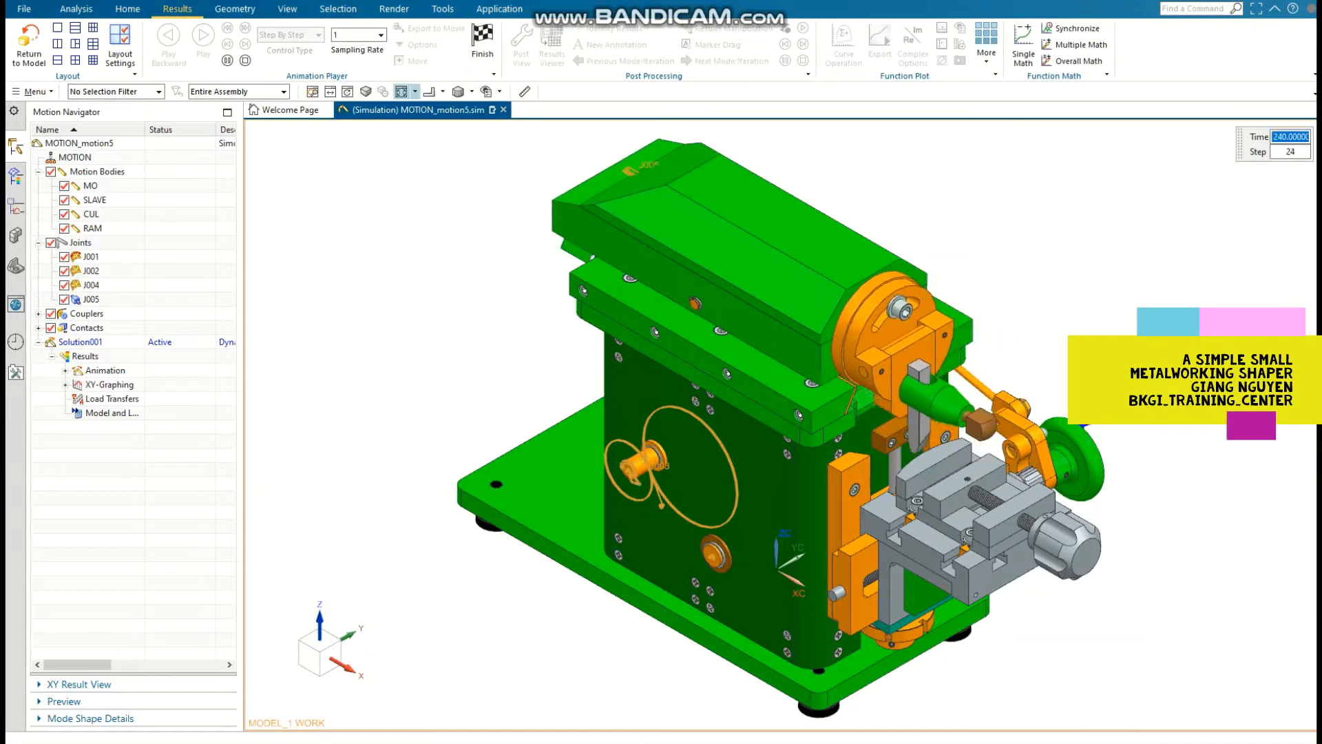
{"action": "left_click", "coordinate": [443, 91]}
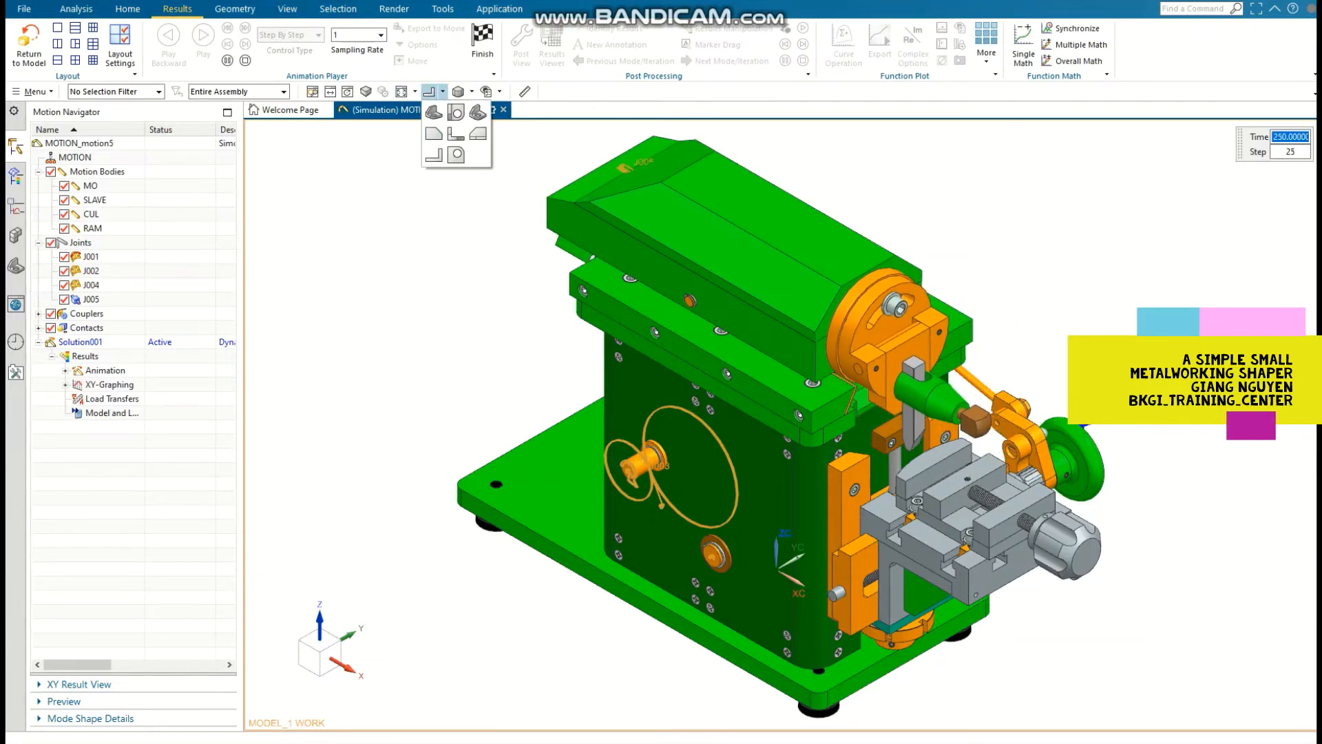
{"action": "left_click", "coordinate": [437, 154]}
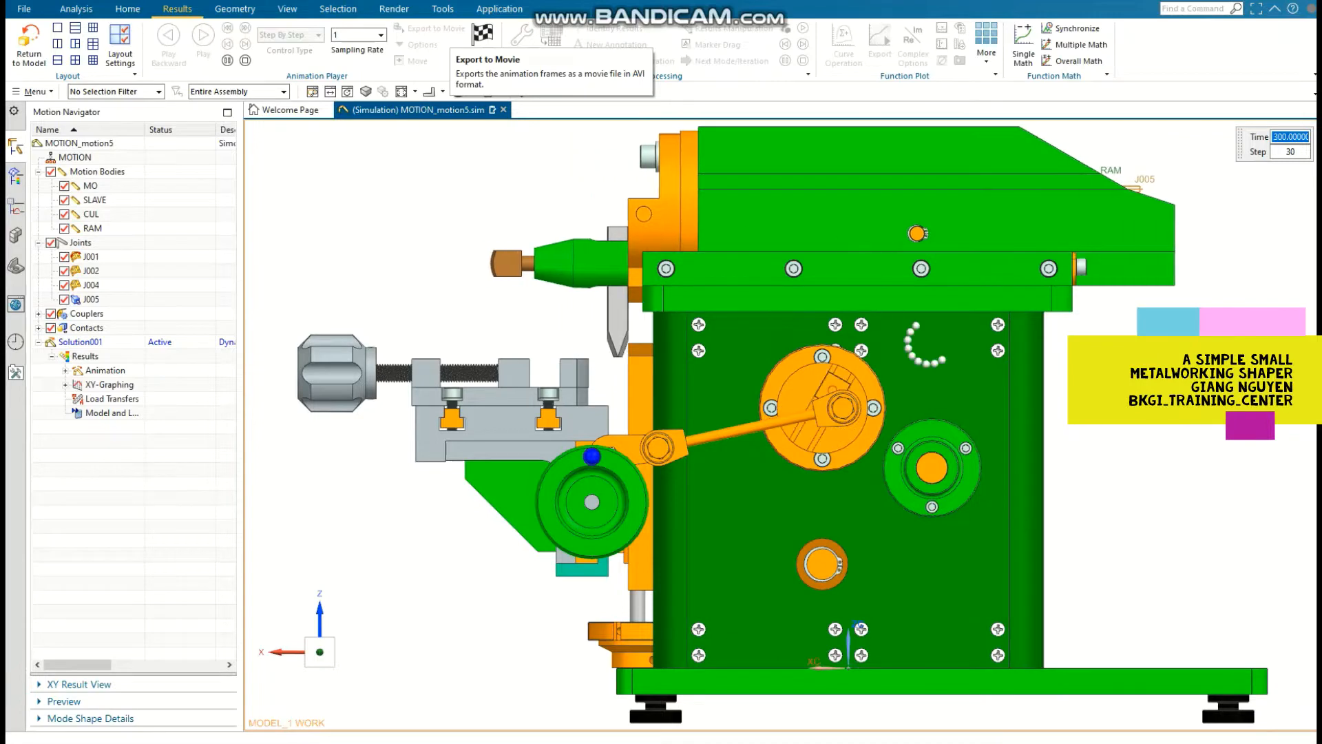
{"action": "left_click", "coordinate": [483, 43]}
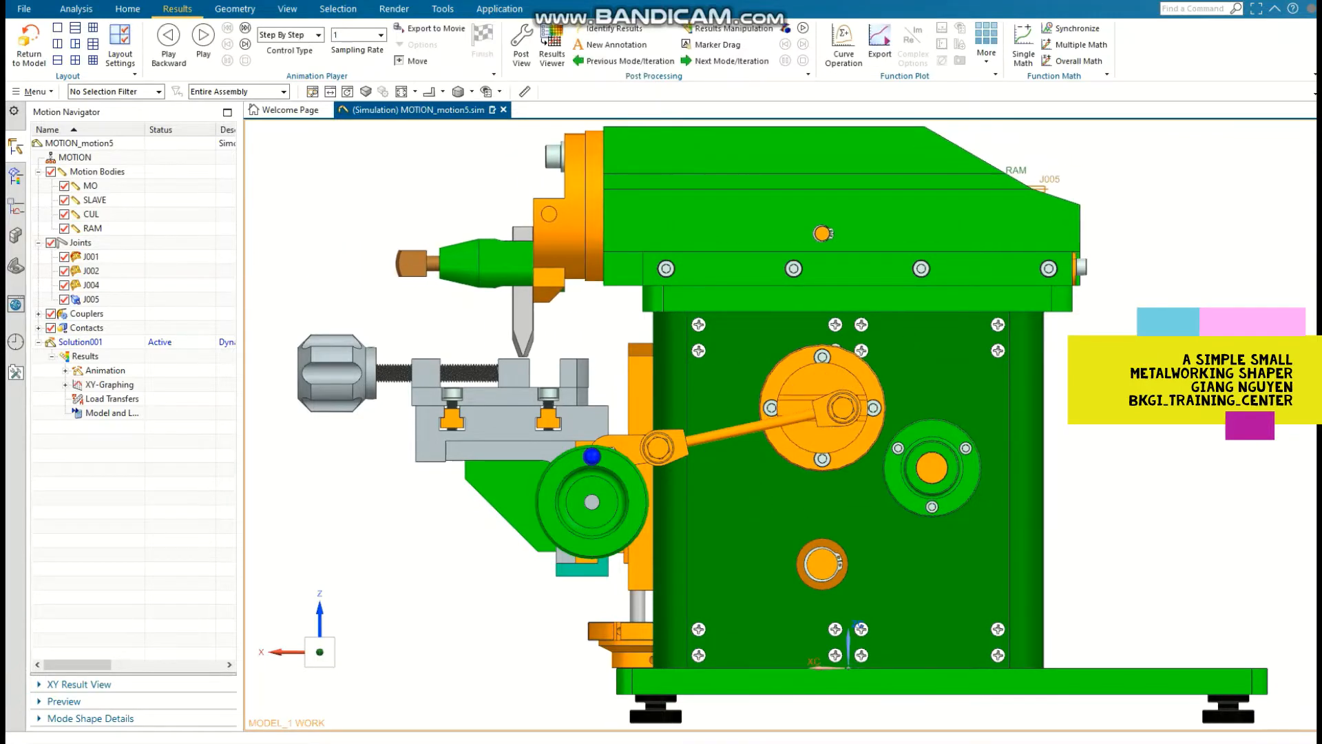
Step: Hide the 3-01-3 RAM block and examine the SLAVE motion body's geometry around the cross pin and roller bearing
{"action": "left_click", "coordinate": [842, 221]}
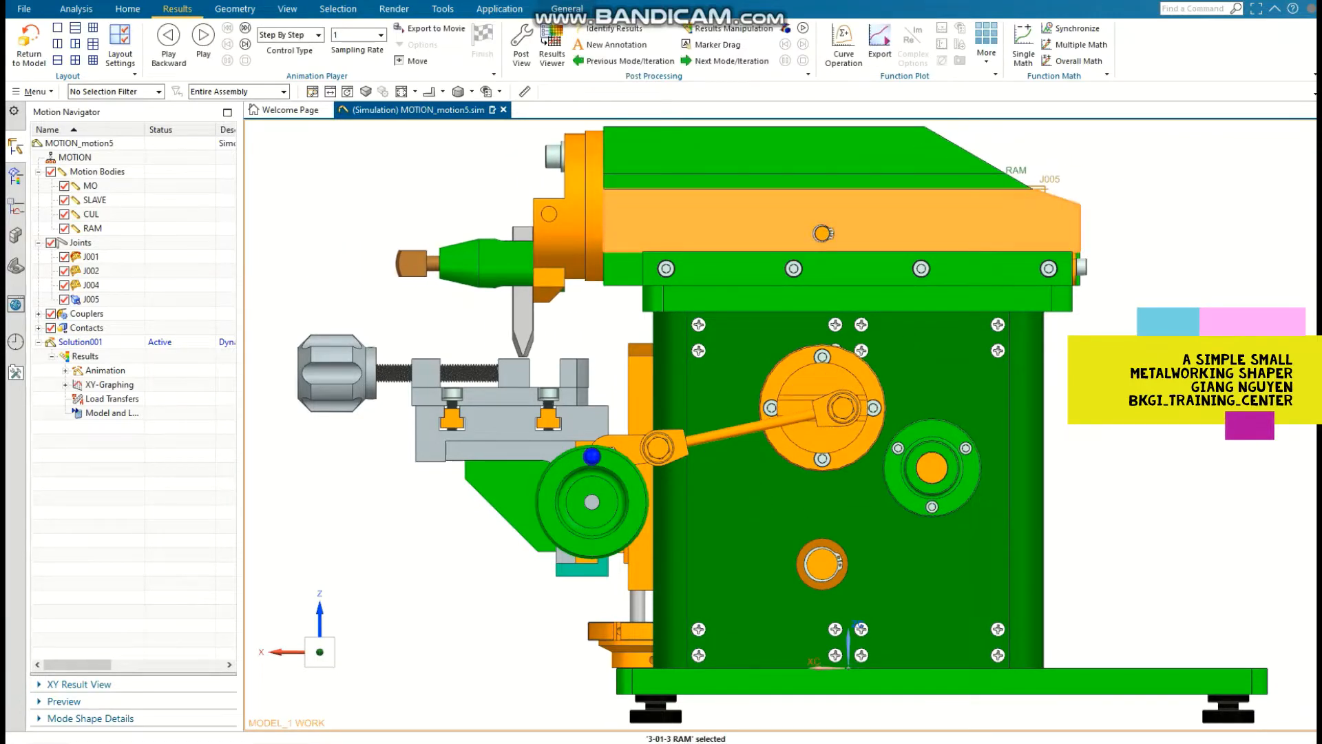
{"action": "key", "text": "ctrl+b"}
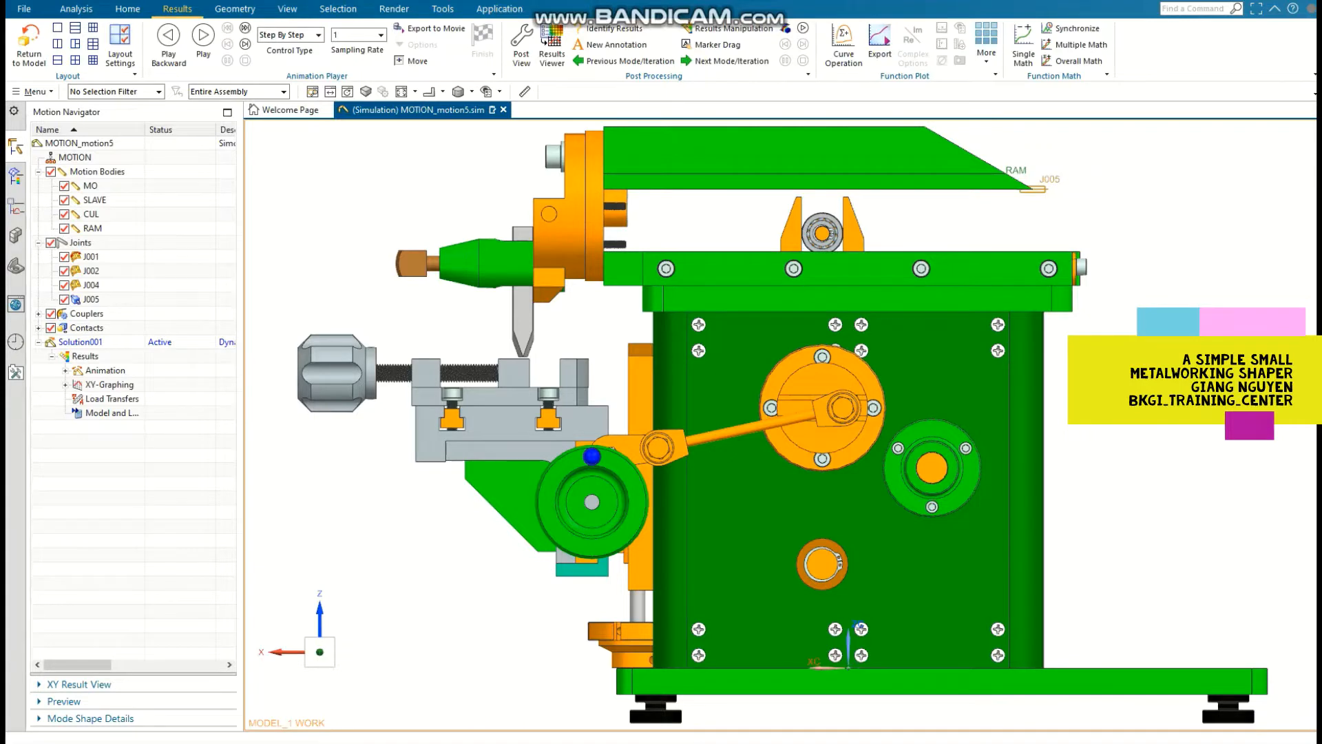
{"action": "double_click", "coordinate": [94, 200]}
{"action": "scroll", "coordinate": [789, 219], "scroll_direction": "up", "scroll_amount": 5}
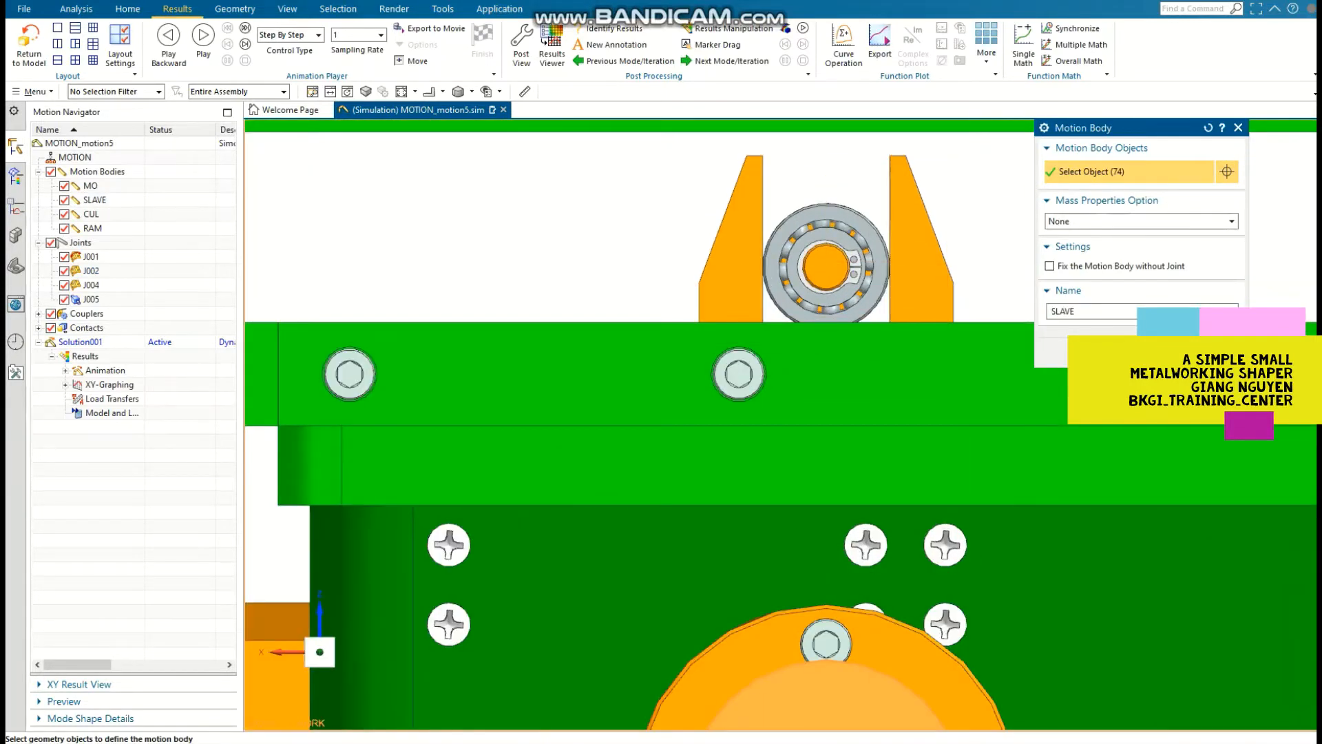
{"action": "scroll", "coordinate": [771, 267], "scroll_direction": "down", "scroll_amount": 2}
{"action": "middle_click_drag", "start_coordinate": [407, 617], "coordinate": [712, 674]}
{"action": "scroll", "coordinate": [847, 248], "scroll_direction": "up", "scroll_amount": 1}
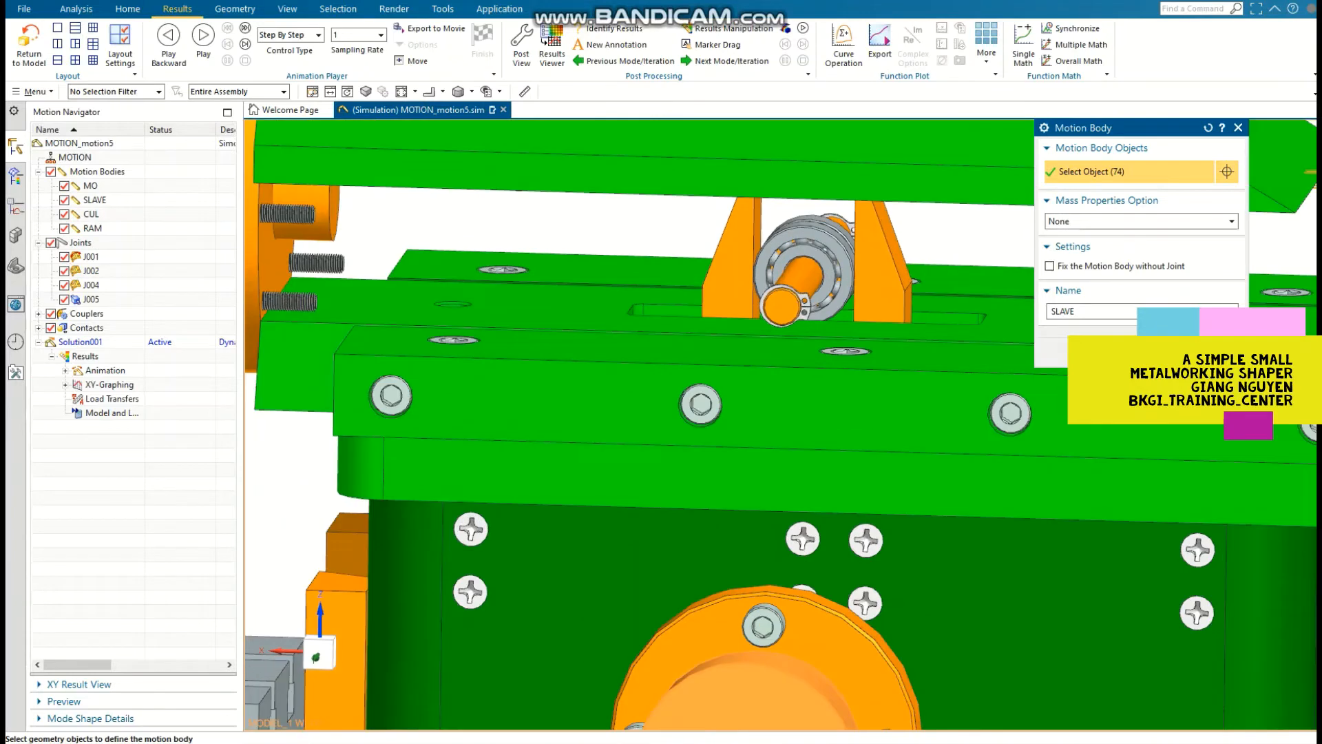
{"action": "left_click_drag", "start_coordinate": [748, 188], "coordinate": [901, 331]}
{"action": "left_click_drag", "start_coordinate": [749, 331], "coordinate": [713, 349]}
{"action": "left_click", "coordinate": [1100, 352]}
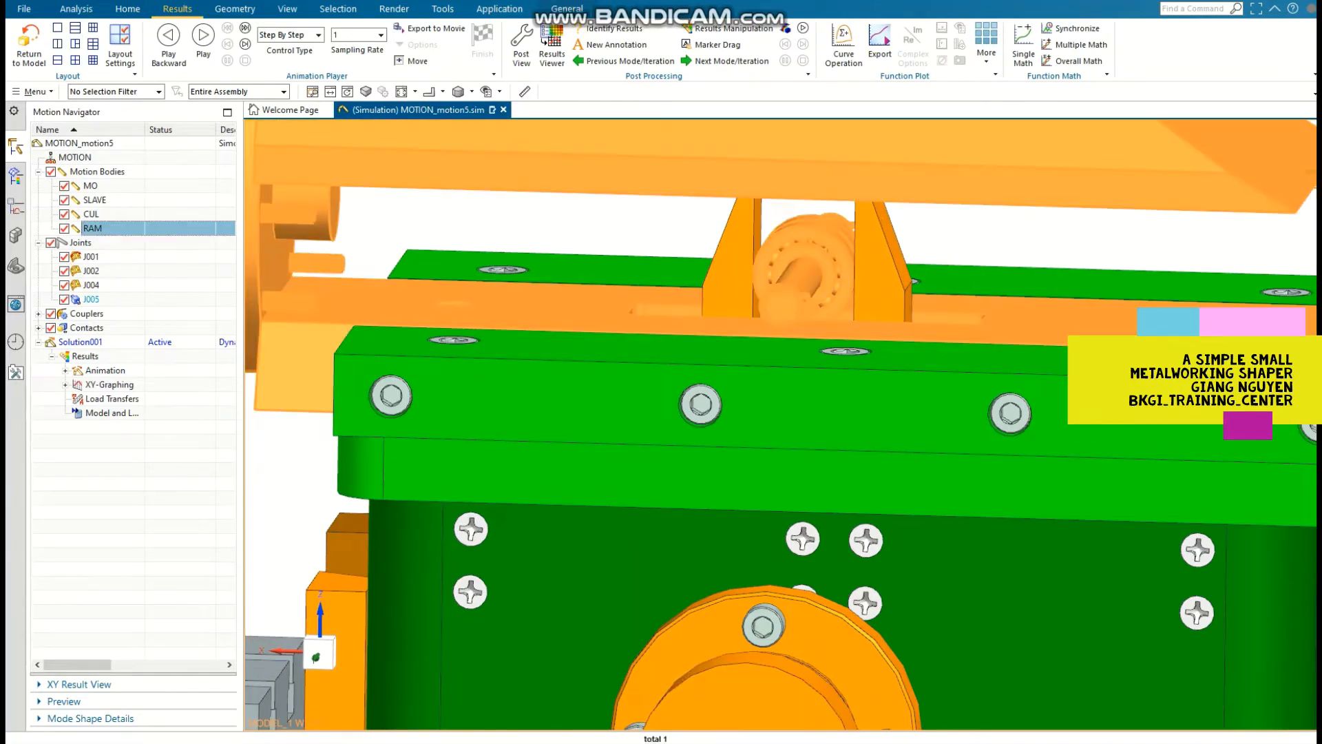
Step: Inspect the highlighted geometry of the RAM motion body and show the hidden ram block again
{"action": "mouse_move", "coordinate": [783, 425]}
{"action": "middle_mouse_down"}
{"action": "mouse_move", "coordinate": [978, 406]}
{"action": "mouse_move", "coordinate": [833, 434]}
{"action": "mouse_move", "coordinate": [820, 386]}
{"action": "mouse_move", "coordinate": [747, 410]}
{"action": "mouse_move", "coordinate": [792, 413]}
{"action": "middle_mouse_up"}
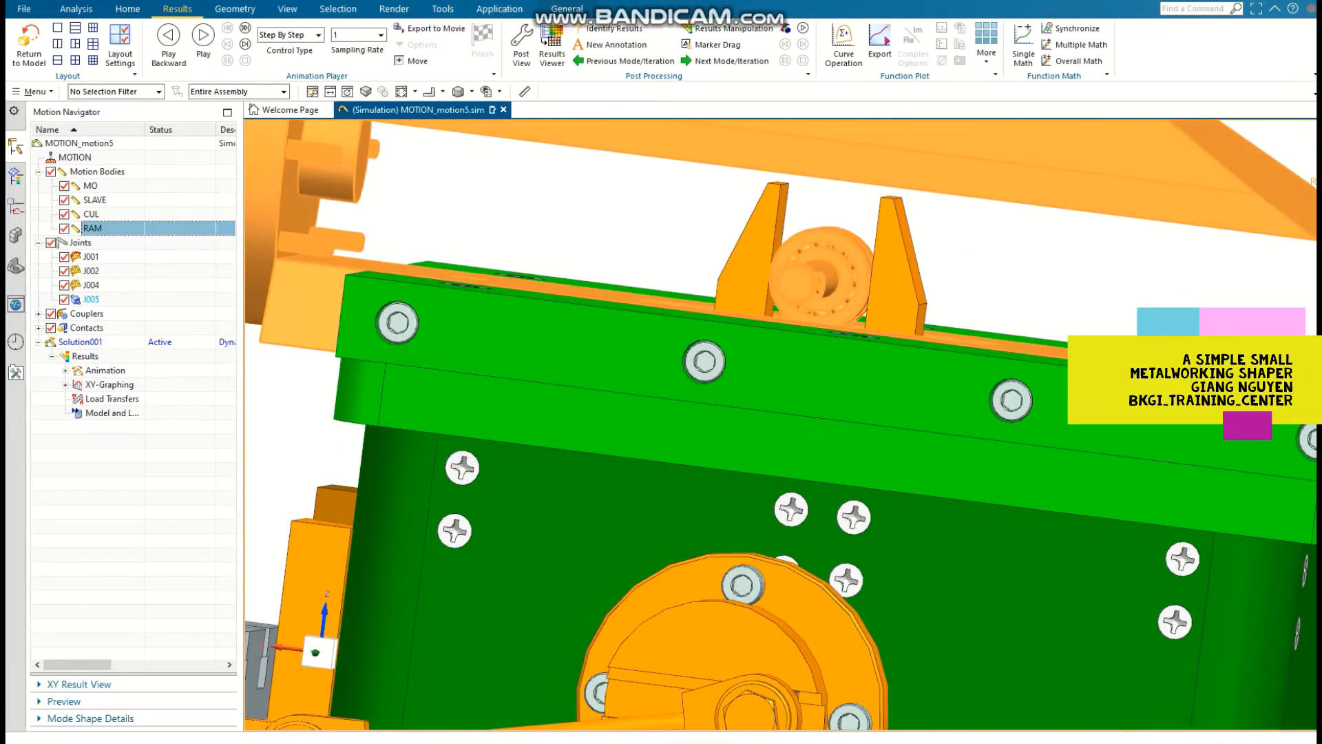
{"action": "key", "text": "ctrl+shift+u"}
{"action": "scroll", "coordinate": [551, 344], "scroll_direction": "down", "scroll_amount": 5}
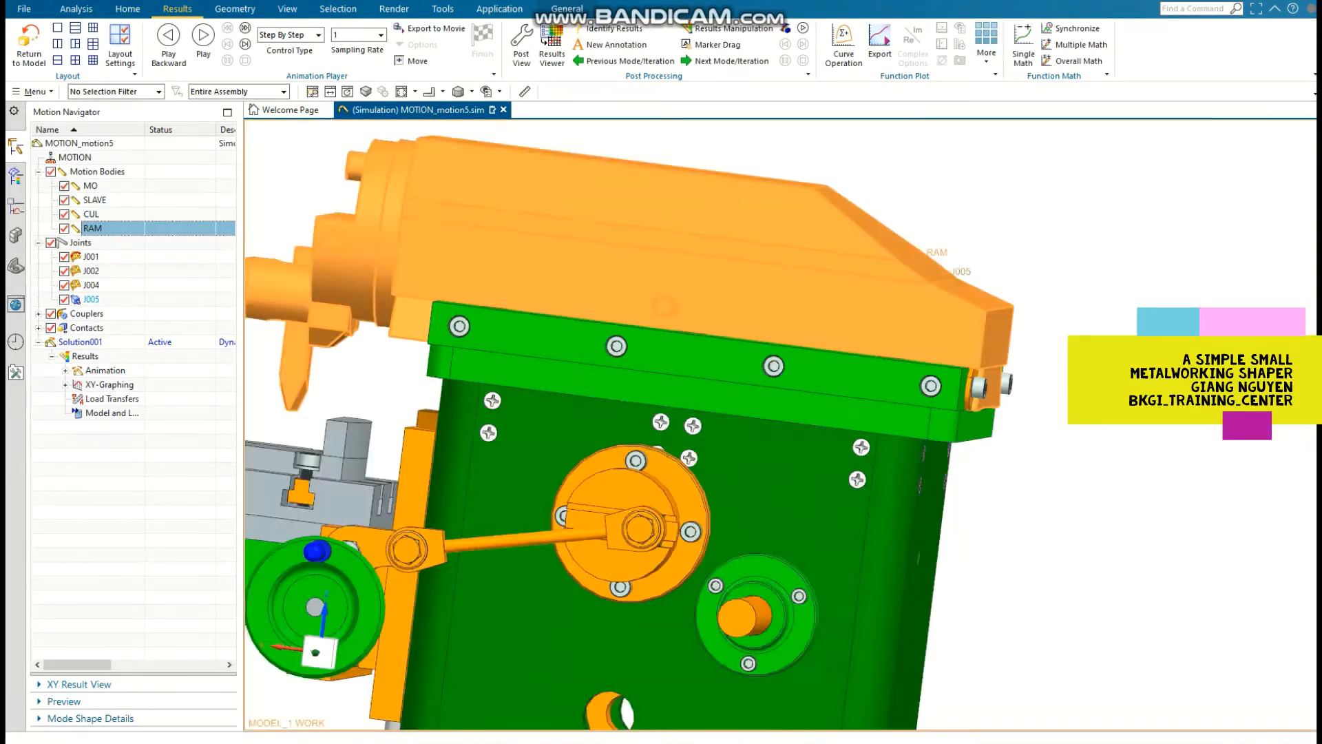
Step: Start a motion body from the connecting rod, its end fitting at the crank disc and that end's bolt parts
{"action": "middle_click_drag", "start_coordinate": [661, 427], "coordinate": [703, 393]}
{"action": "middle_click_drag", "start_coordinate": [620, 451], "coordinate": [679, 517]}
{"action": "left_click", "coordinate": [127, 9]}
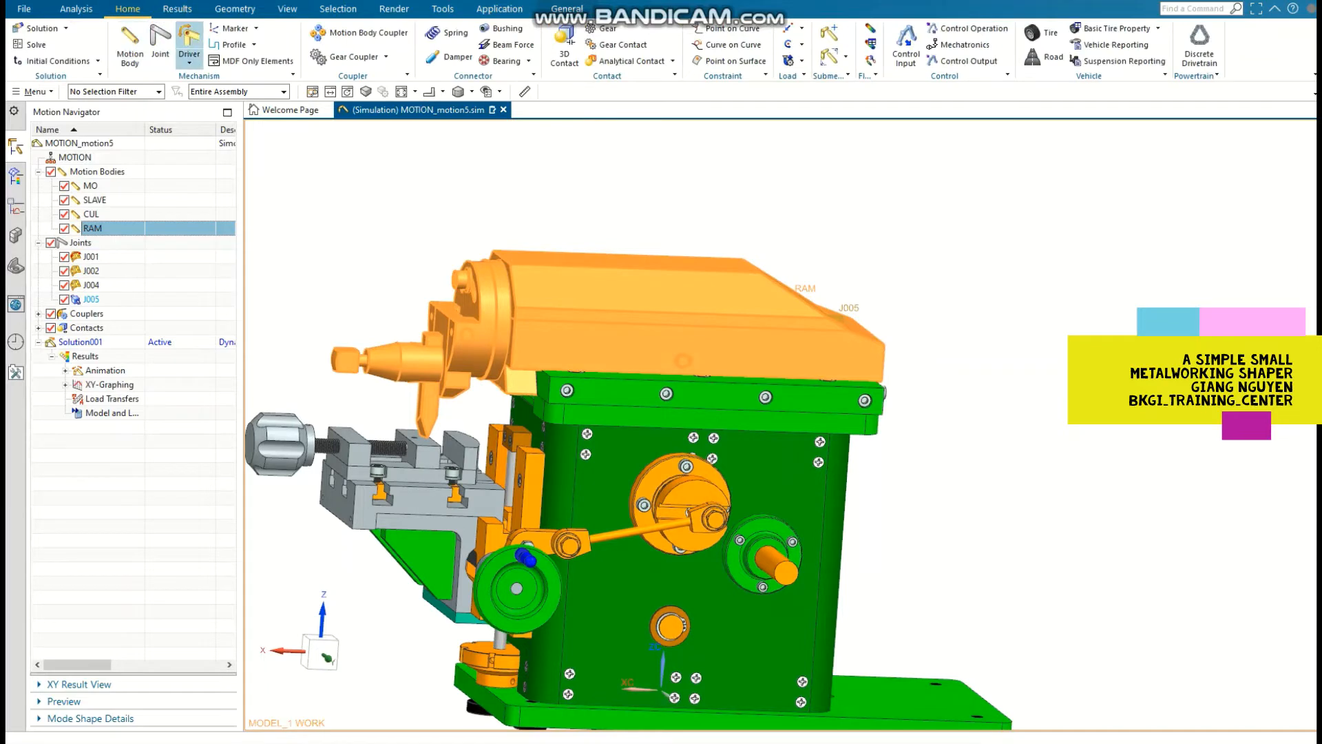
{"action": "left_click", "coordinate": [131, 43]}
{"action": "scroll", "coordinate": [720, 521], "scroll_direction": "up", "scroll_amount": 8}
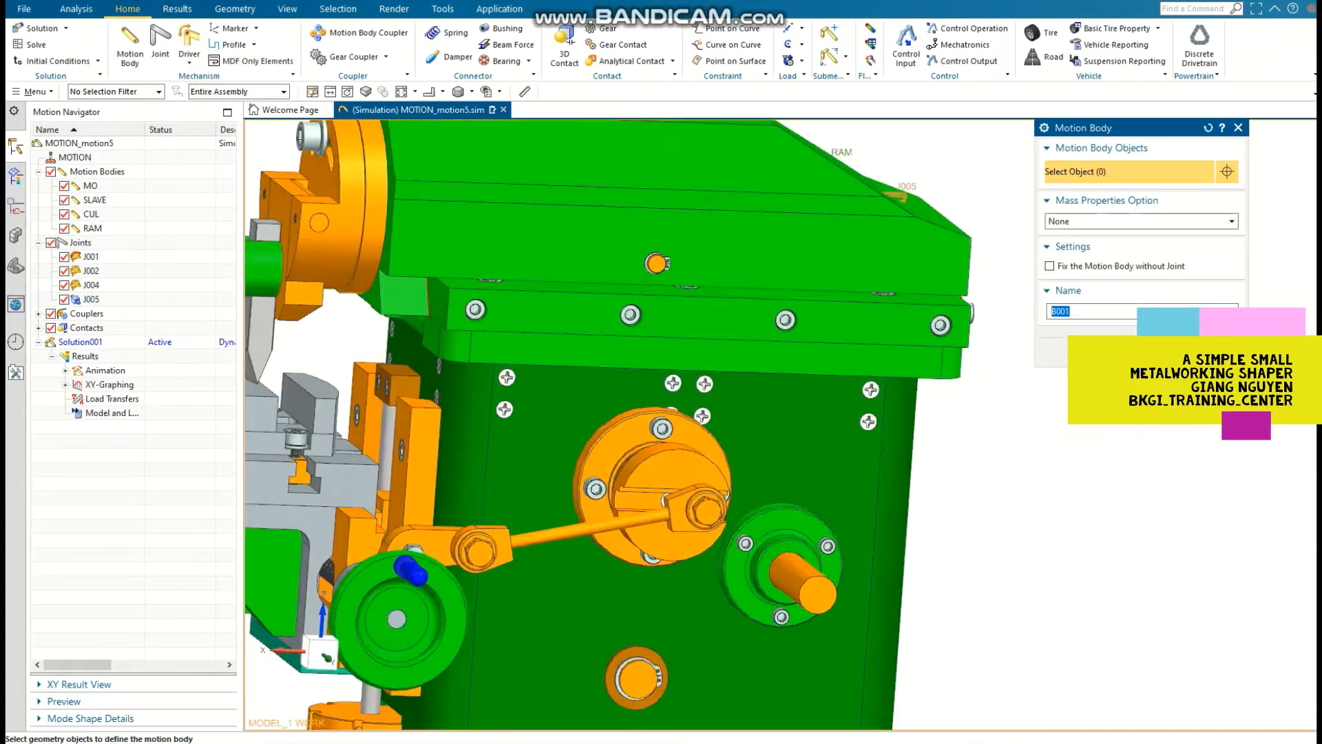
{"action": "left_click", "coordinate": [724, 521]}
{"action": "scroll", "coordinate": [723, 521], "scroll_direction": "up", "scroll_amount": 1}
{"action": "left_click", "coordinate": [638, 526]}
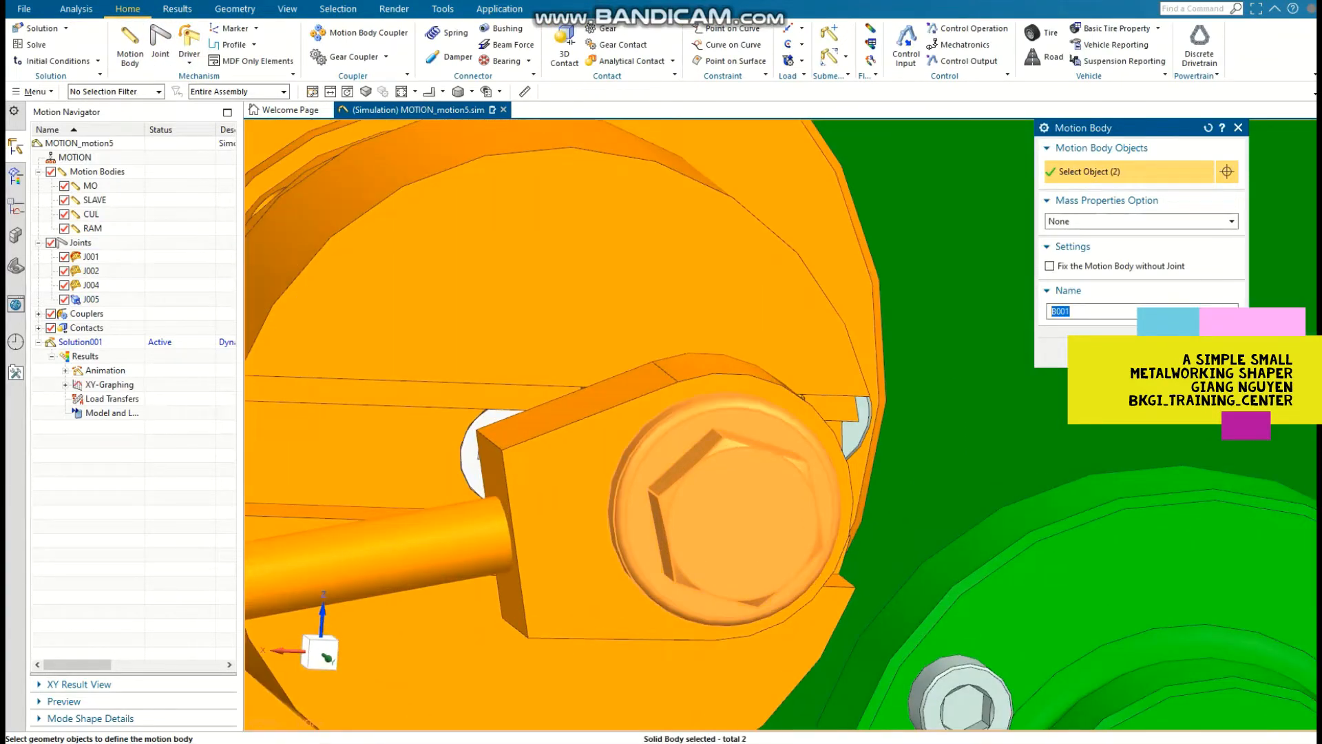
{"action": "left_click", "coordinate": [571, 524]}
{"action": "scroll", "coordinate": [571, 525], "scroll_direction": "down", "scroll_amount": 6}
{"action": "scroll", "coordinate": [382, 532], "scroll_direction": "up", "scroll_amount": 4}
{"action": "left_click", "coordinate": [640, 537]}
{"action": "scroll", "coordinate": [641, 538], "scroll_direction": "down", "scroll_amount": 5}
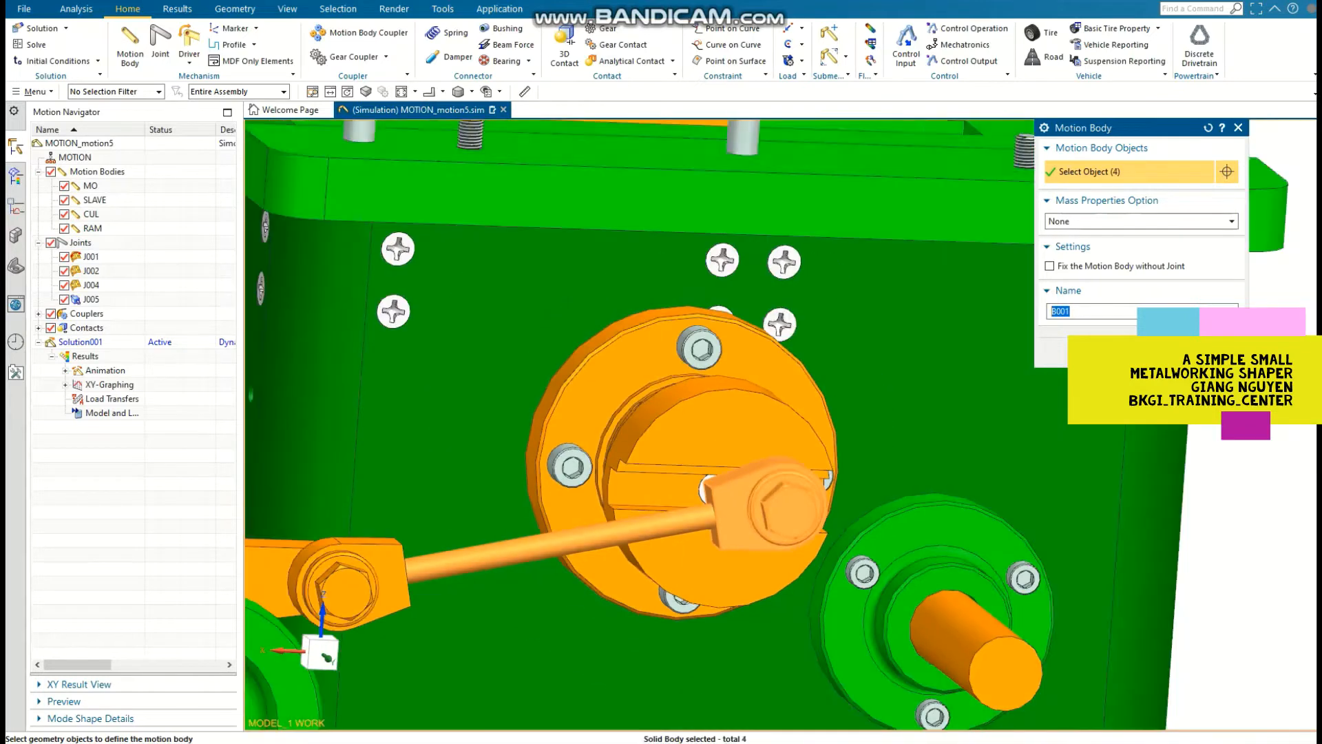
Step: Add the rod's end fitting and bolt parts at the lever side, and create the motion body as ROD
{"action": "scroll", "coordinate": [577, 536], "scroll_direction": "up", "scroll_amount": 5}
{"action": "left_click", "coordinate": [587, 561]}
{"action": "left_click", "coordinate": [555, 589]}
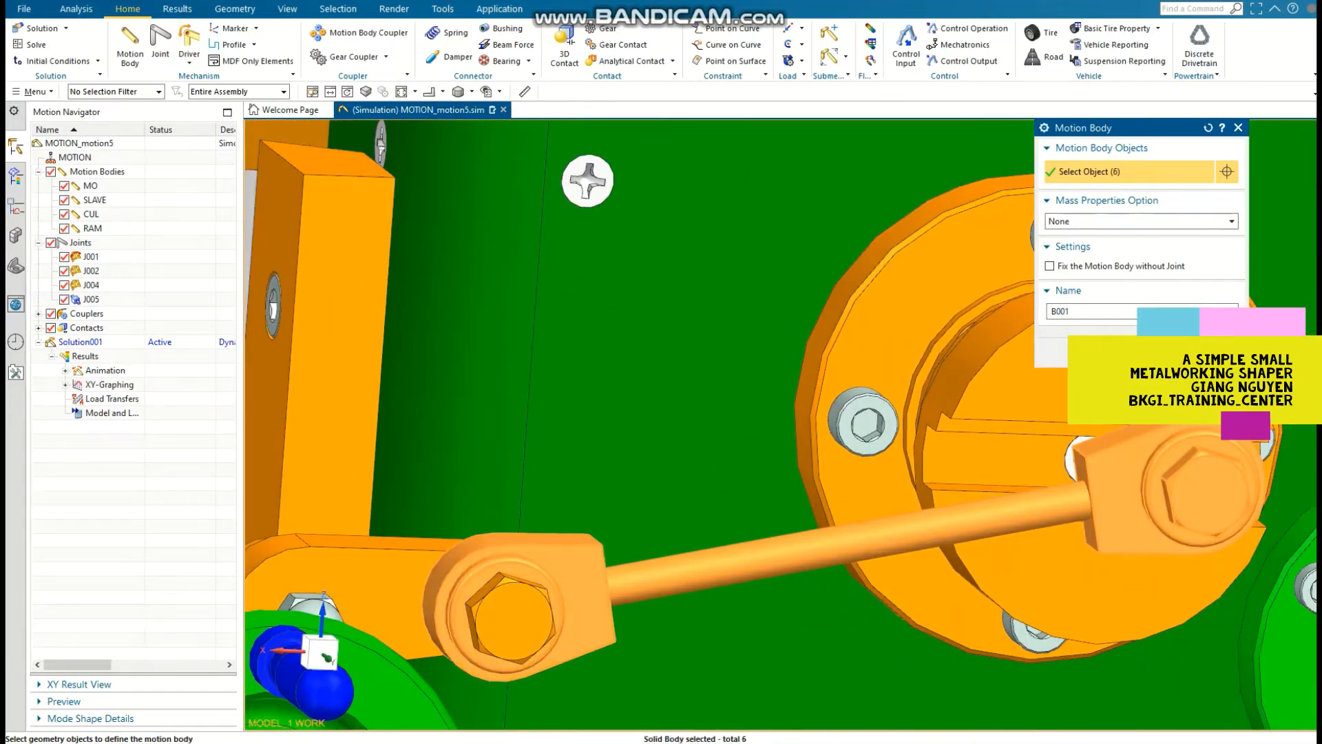
{"action": "left_click", "coordinate": [521, 598]}
{"action": "scroll", "coordinate": [479, 585], "scroll_direction": "down", "scroll_amount": 2}
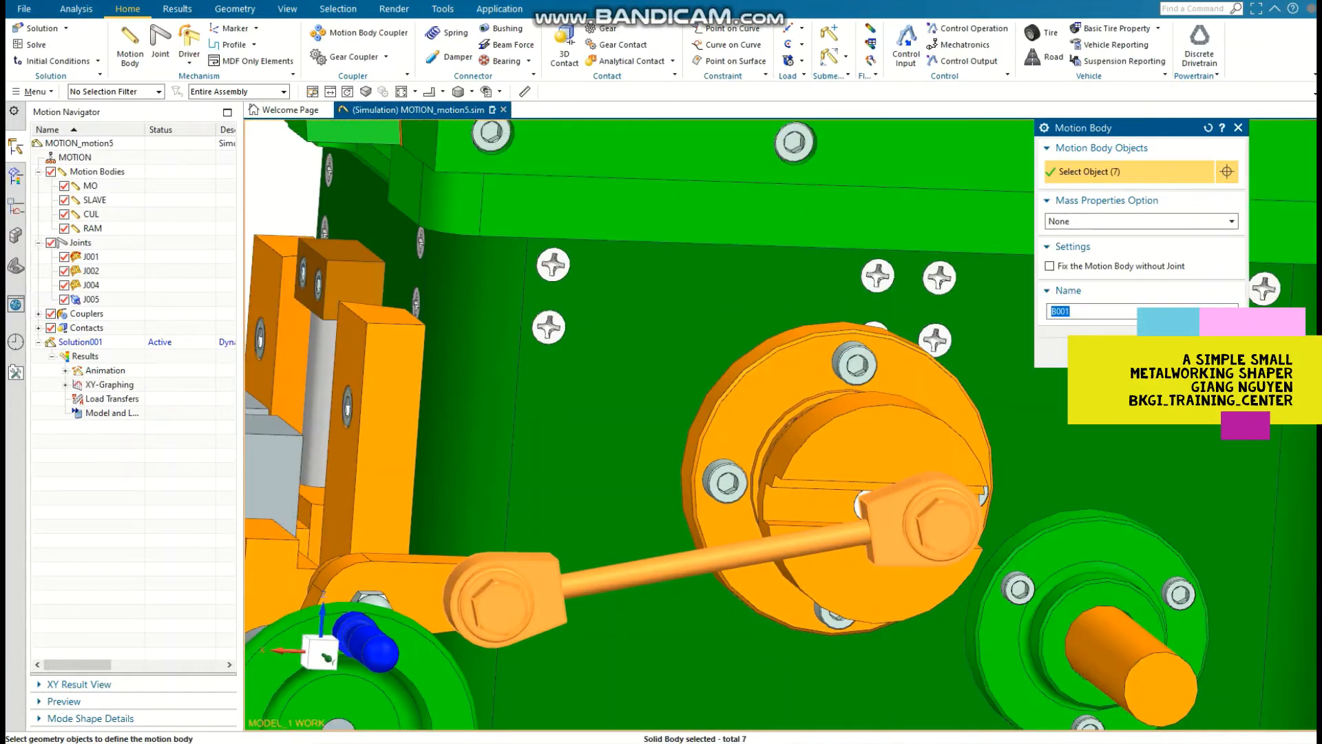
{"action": "type", "text": "ROD"}
{"action": "left_click", "coordinate": [1108, 352]}
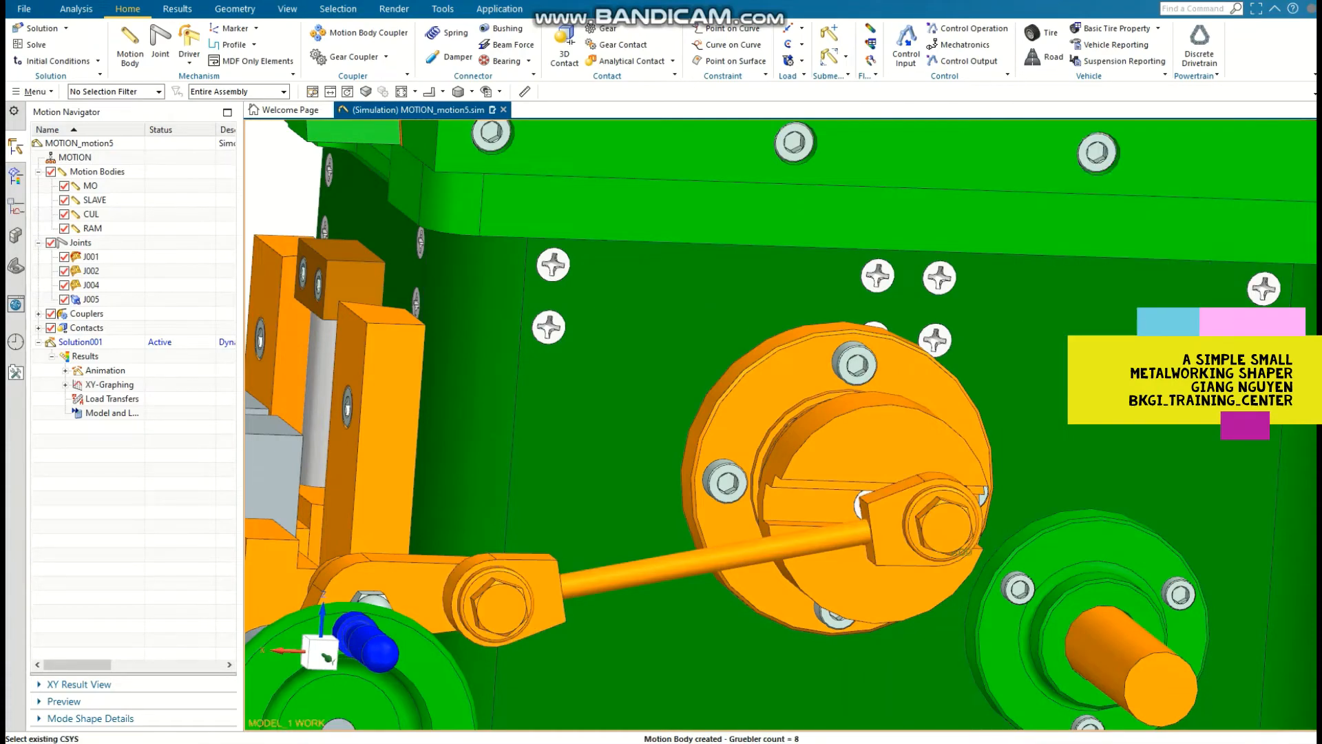
Step: Start another motion body from the lever arm parts between the connecting rod and the handwheel
{"action": "scroll", "coordinate": [795, 396], "scroll_direction": "down", "scroll_amount": 2}
{"action": "middle_click_drag", "start_coordinate": [795, 397], "coordinate": [885, 353], "text": "shift"}
{"action": "left_click", "coordinate": [130, 46]}
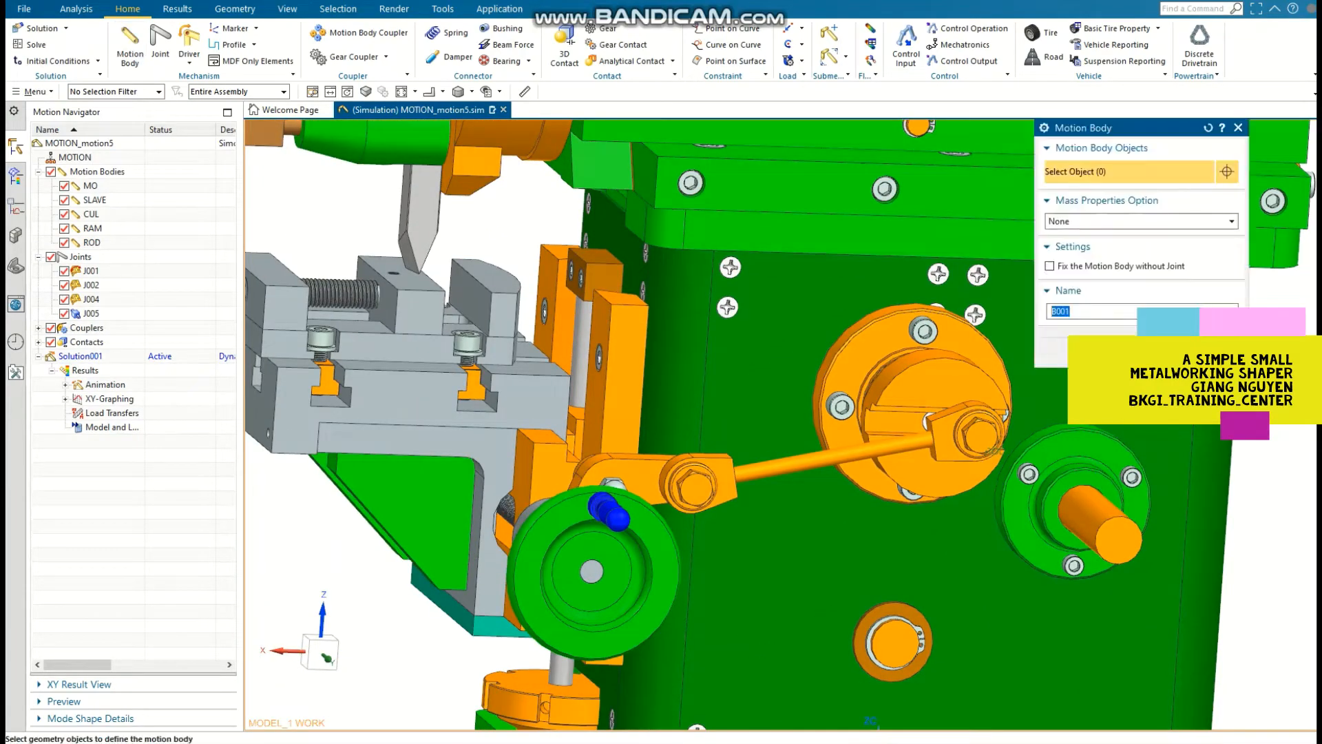
{"action": "scroll", "coordinate": [637, 485], "scroll_direction": "up", "scroll_amount": 3}
{"action": "left_click", "coordinate": [638, 485]}
{"action": "left_click", "coordinate": [592, 479]}
{"action": "scroll", "coordinate": [592, 480], "scroll_direction": "down", "scroll_amount": 3}
{"action": "middle_click_drag", "start_coordinate": [591, 479], "coordinate": [826, 509]}
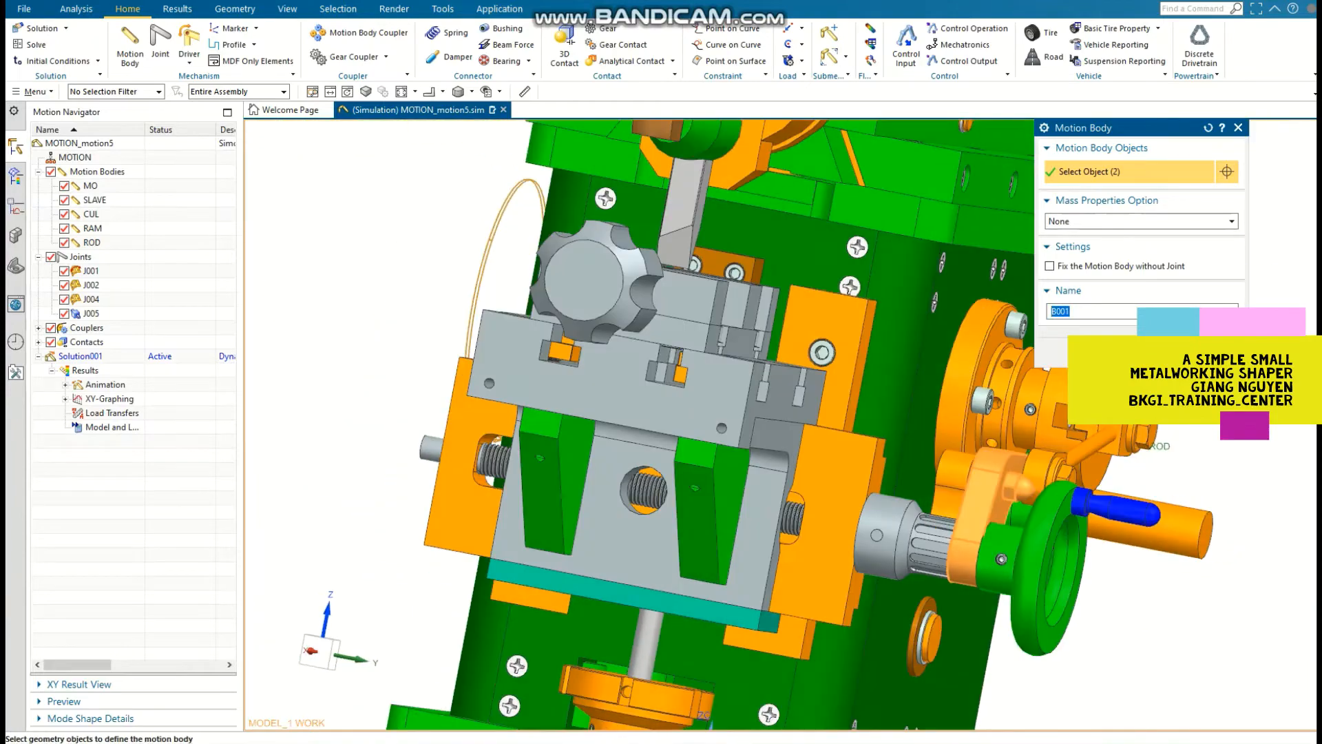
{"action": "left_click", "coordinate": [959, 484]}
Step: Add the remaining lever part beside the toothed collar and create the motion body as ADJ
{"action": "scroll", "coordinate": [964, 488], "scroll_direction": "down", "scroll_amount": 3}
{"action": "middle_click_drag", "start_coordinate": [965, 488], "coordinate": [1164, 496]}
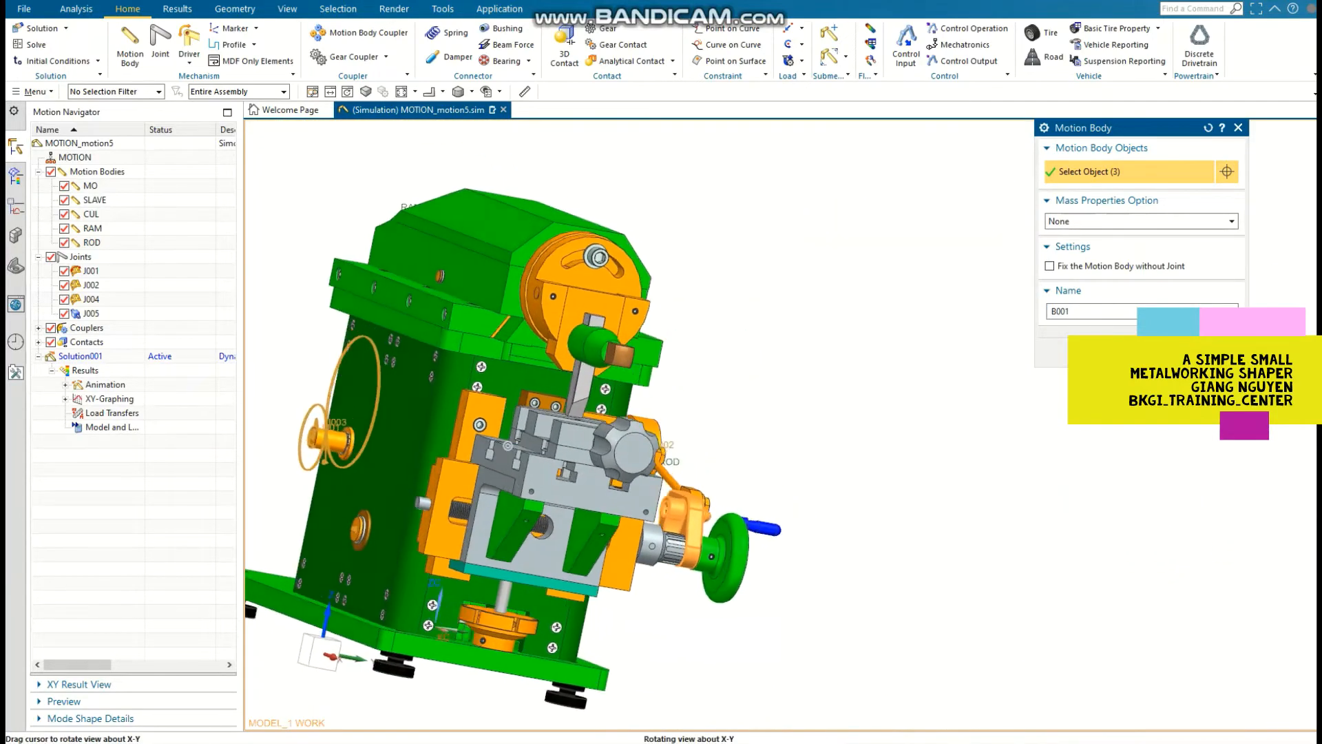
{"action": "scroll", "coordinate": [665, 511], "scroll_direction": "up", "scroll_amount": 3}
{"action": "scroll", "coordinate": [670, 504], "scroll_direction": "up", "scroll_amount": 3}
{"action": "left_click", "coordinate": [661, 508]}
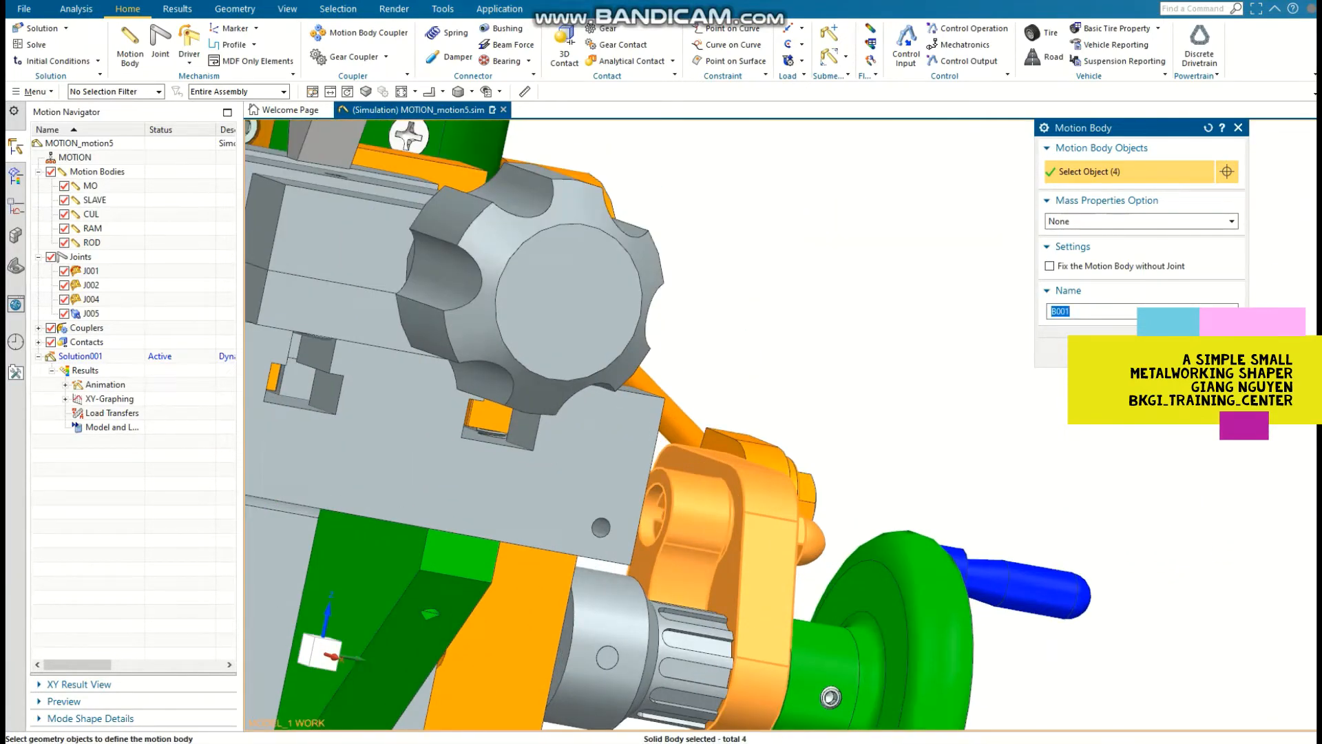
{"action": "type", "text": "ADJ"}
{"action": "left_click", "coordinate": [1160, 354]}
Step: Create a motion body named SCR from the handwheel, its handle, the feed screw, the toothed collar and the collar's set screw
{"action": "middle_click_drag", "start_coordinate": [964, 441], "coordinate": [1081, 451]}
{"action": "middle_click_drag", "start_coordinate": [895, 441], "coordinate": [744, 441]}
{"action": "middle_click_drag", "start_coordinate": [523, 413], "coordinate": [854, 265], "text": "shift"}
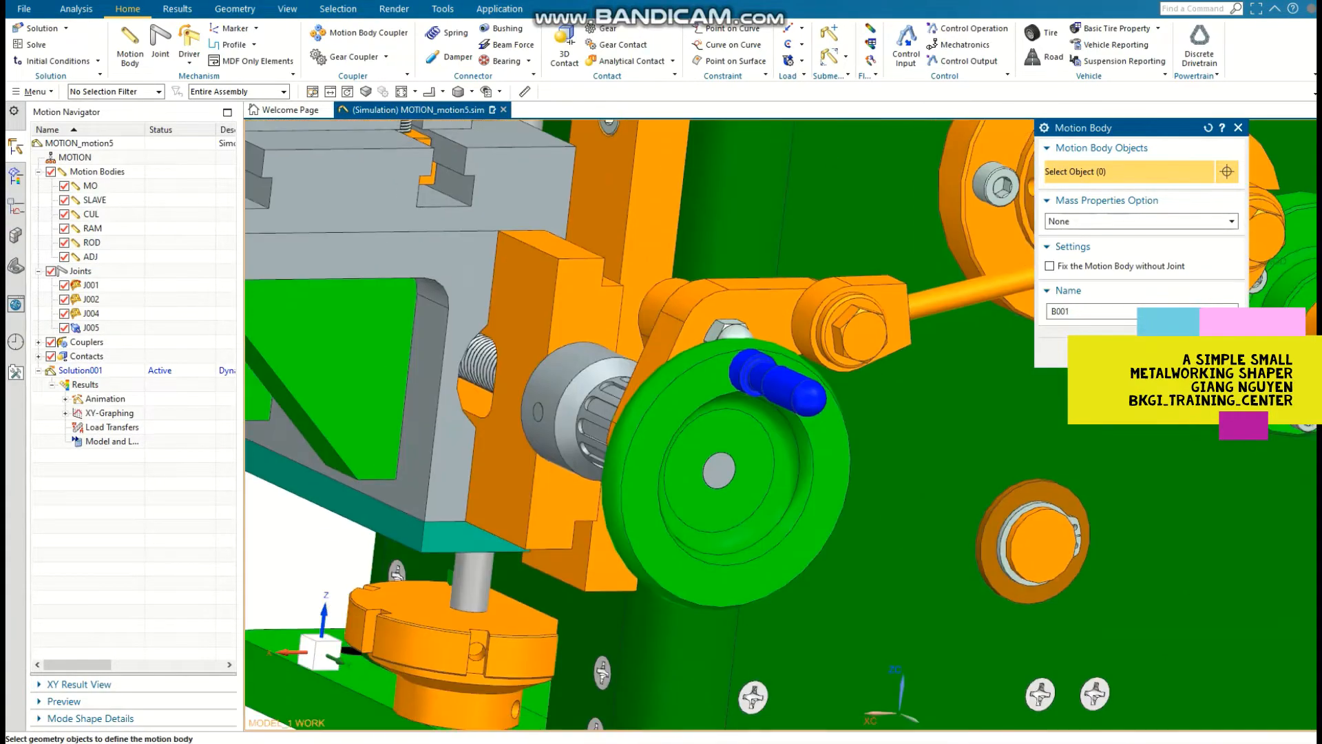
{"action": "left_click", "coordinate": [782, 386]}
{"action": "left_click", "coordinate": [749, 448]}
{"action": "left_click", "coordinate": [720, 471]}
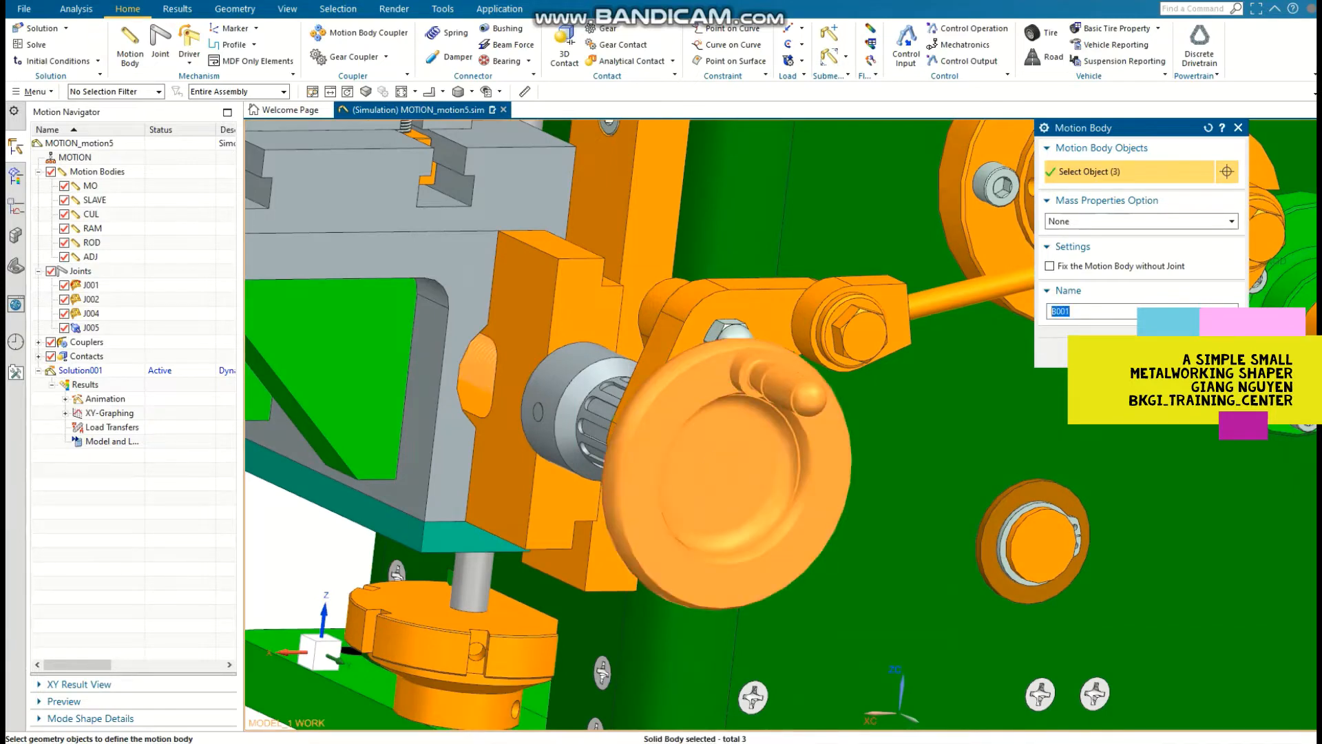
{"action": "left_click", "coordinate": [555, 413]}
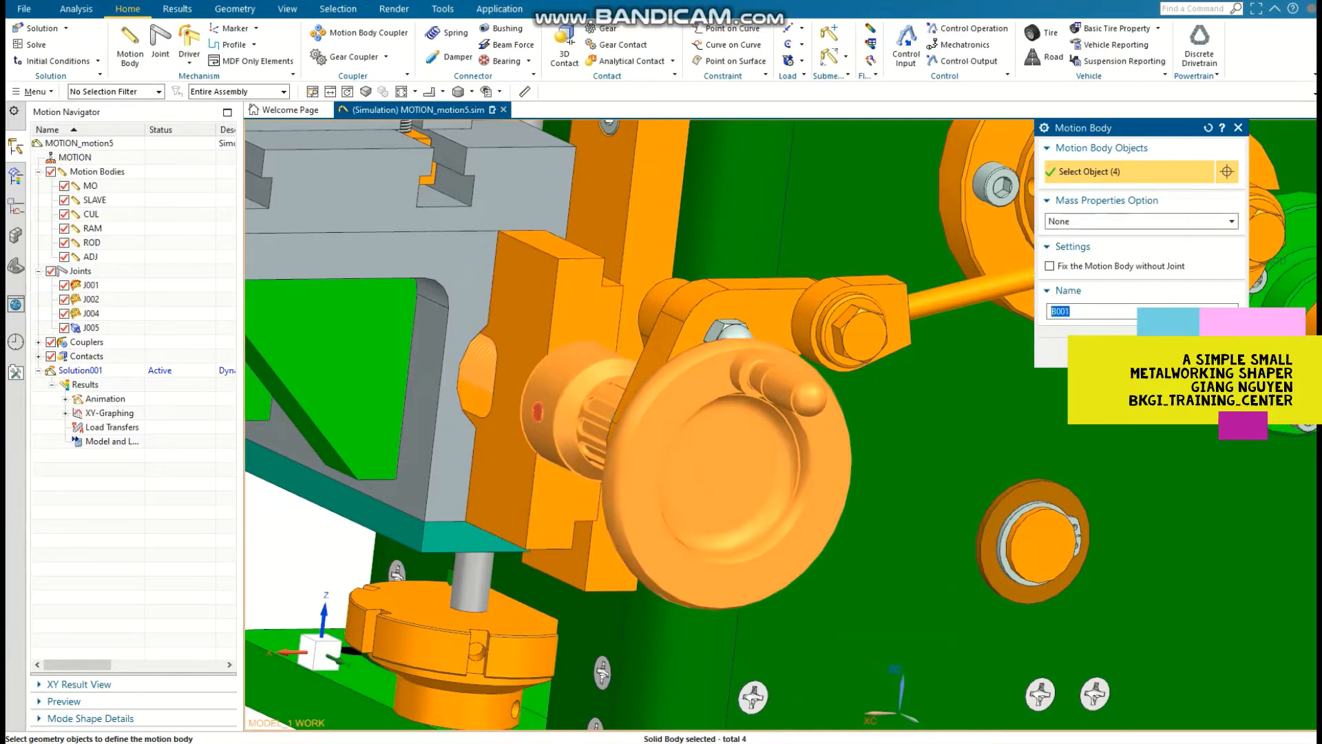
{"action": "scroll", "coordinate": [538, 412], "scroll_direction": "down", "scroll_amount": 5}
{"action": "left_click", "coordinate": [544, 406]}
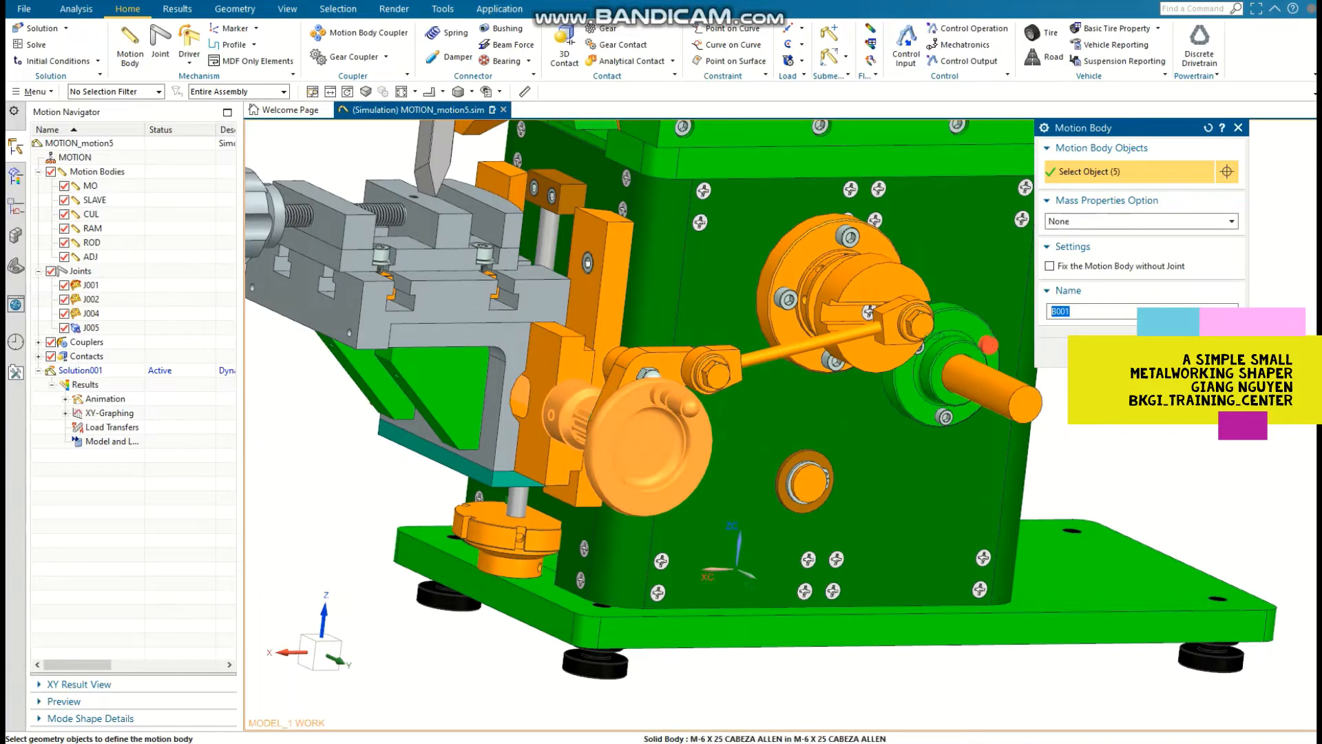
{"action": "type", "text": "SS"}
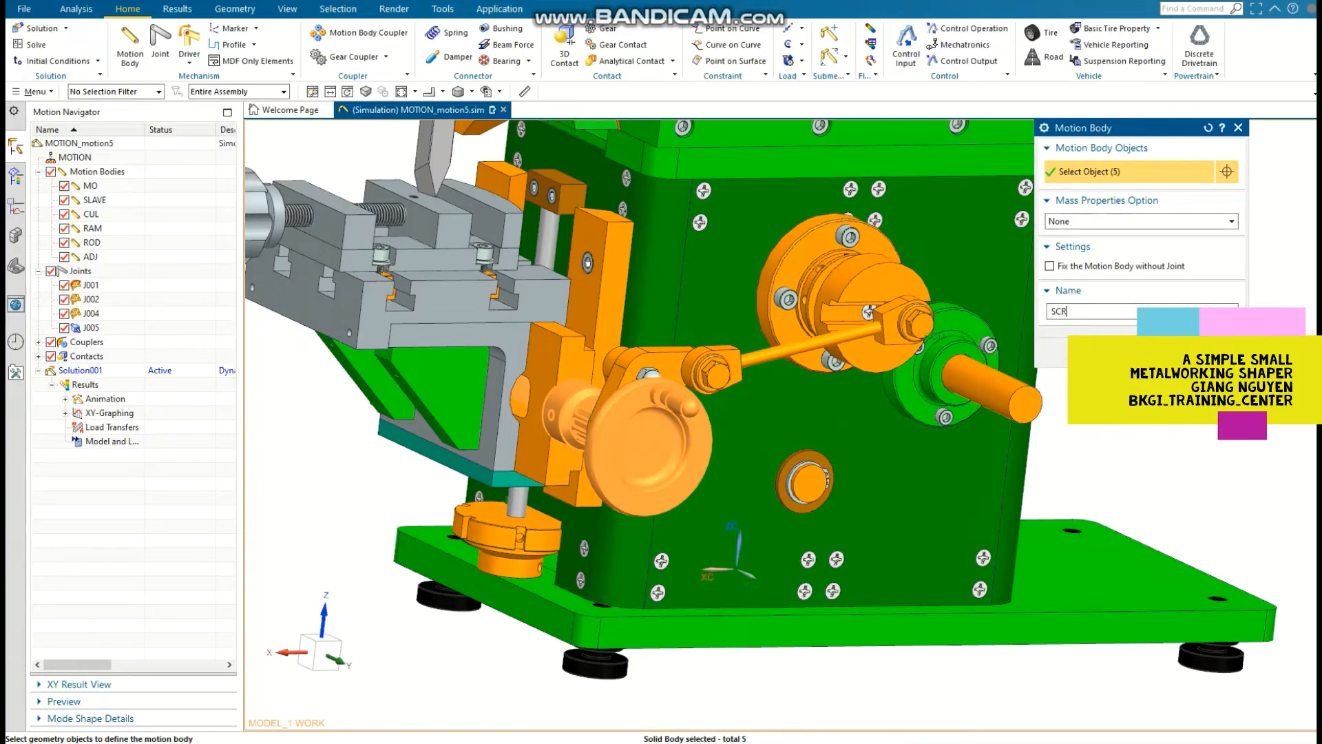
{"action": "key", "text": "Return"}
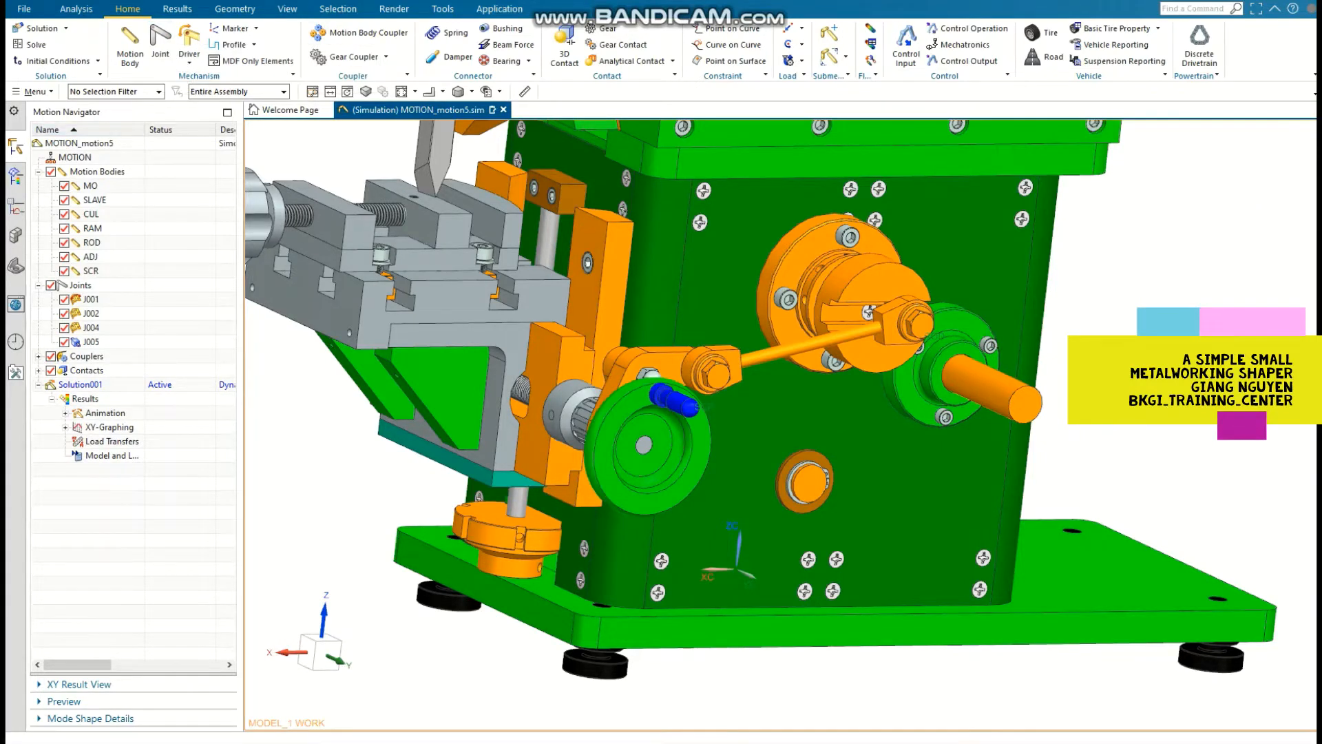
Step: Start a revolute joint on ROD, with its origin at the arc centre of the bolt head on the slotted disc
{"action": "left_click", "coordinate": [159, 43]}
{"action": "left_click", "coordinate": [1175, 194]}
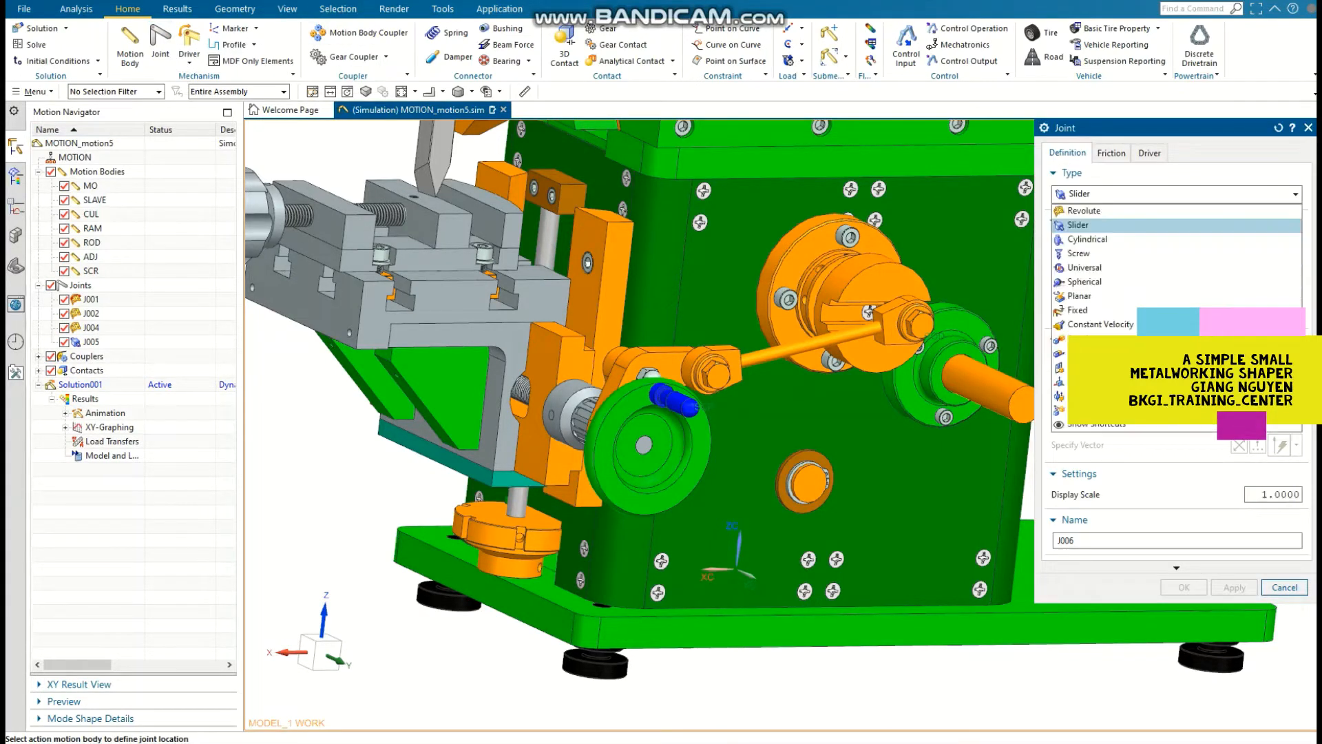
{"action": "left_click", "coordinate": [1103, 209]}
{"action": "scroll", "coordinate": [992, 307], "scroll_direction": "up", "scroll_amount": 3}
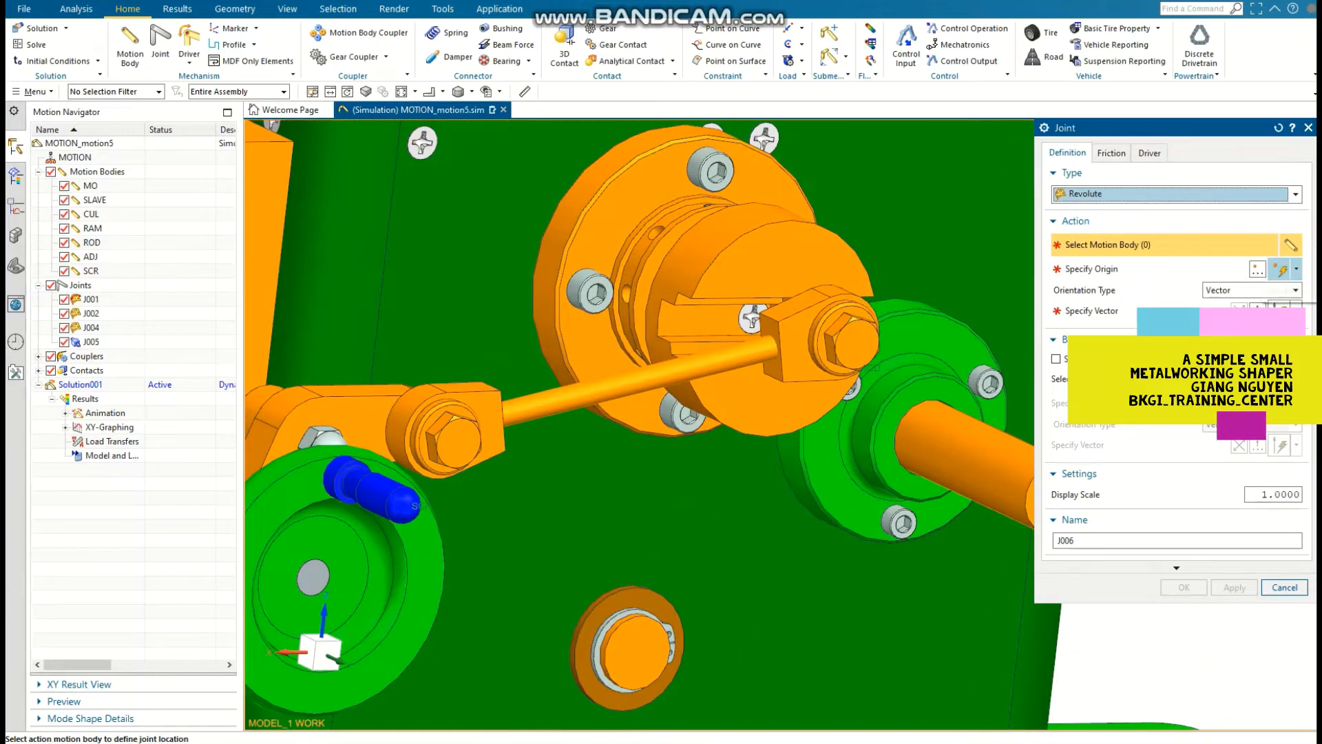
{"action": "left_click", "coordinate": [1297, 269]}
{"action": "left_click", "coordinate": [1280, 429]}
{"action": "scroll", "coordinate": [903, 338], "scroll_direction": "up", "scroll_amount": 3}
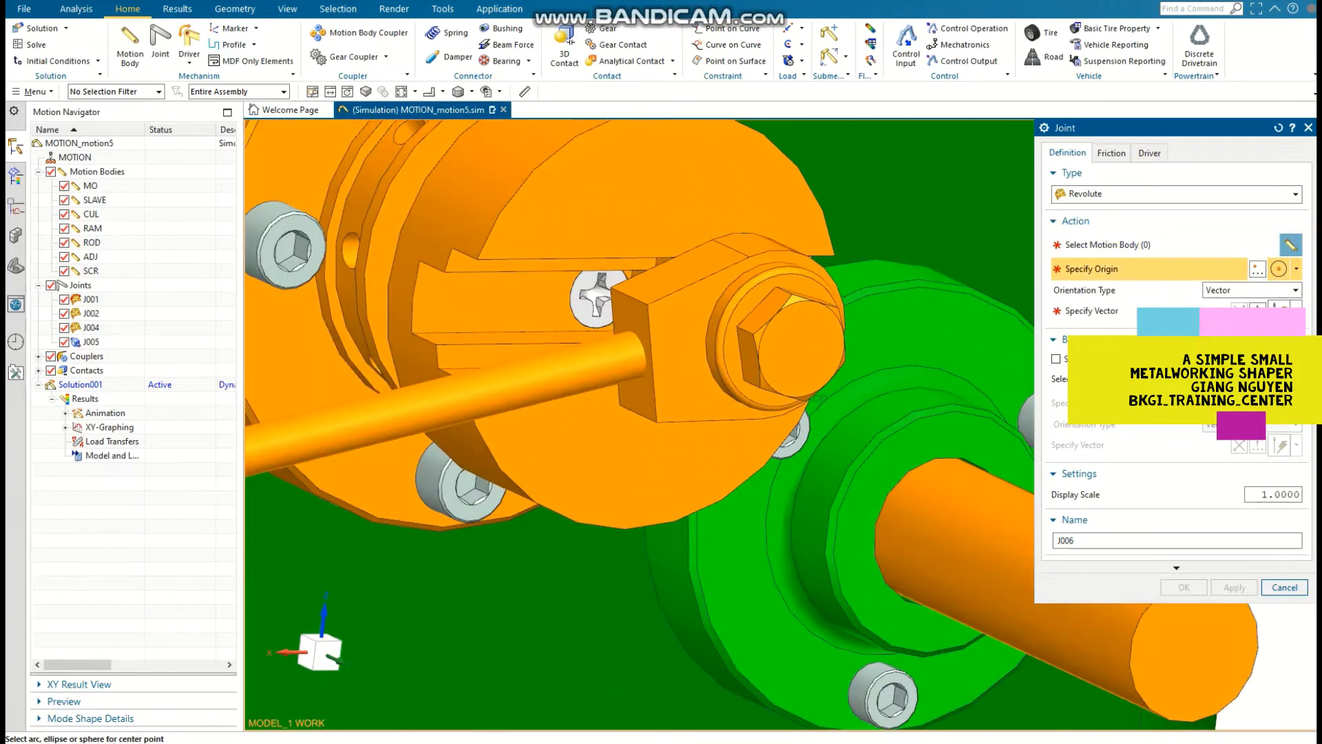
{"action": "left_click", "coordinate": [811, 396]}
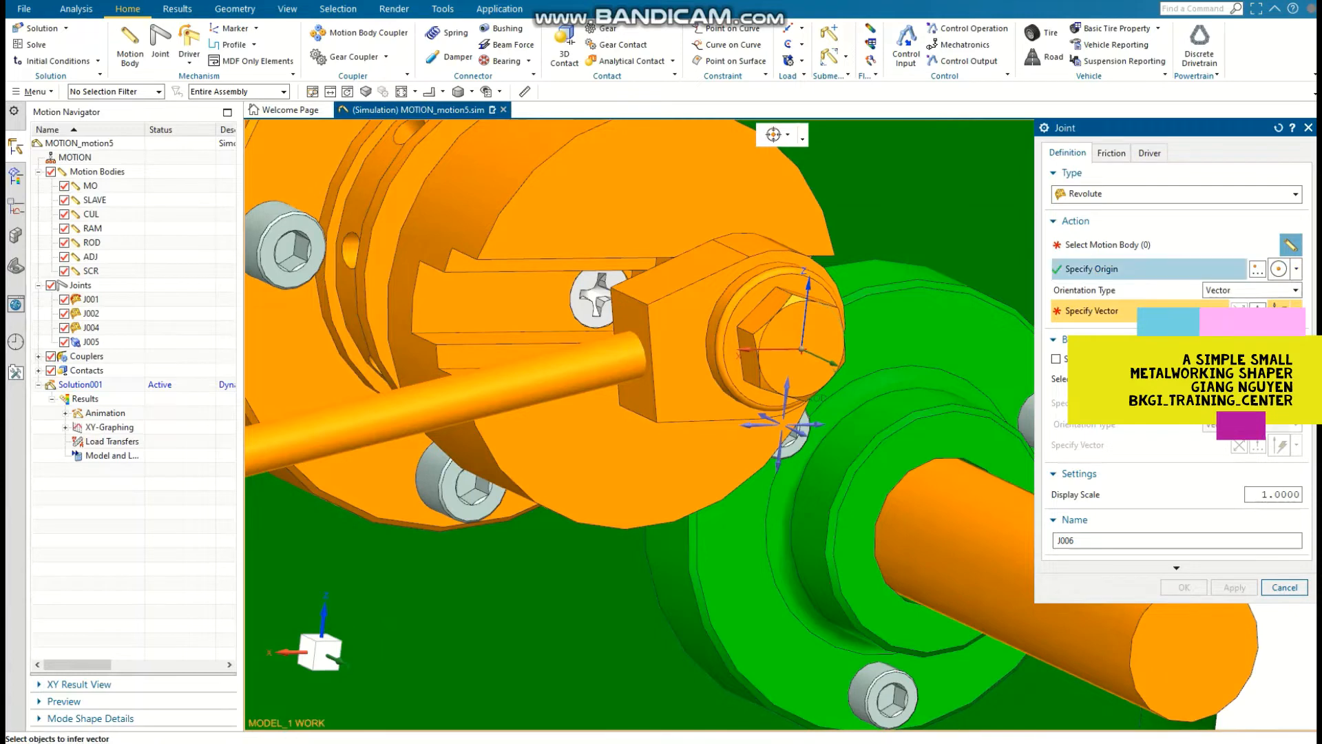
{"action": "left_click", "coordinate": [812, 396]}
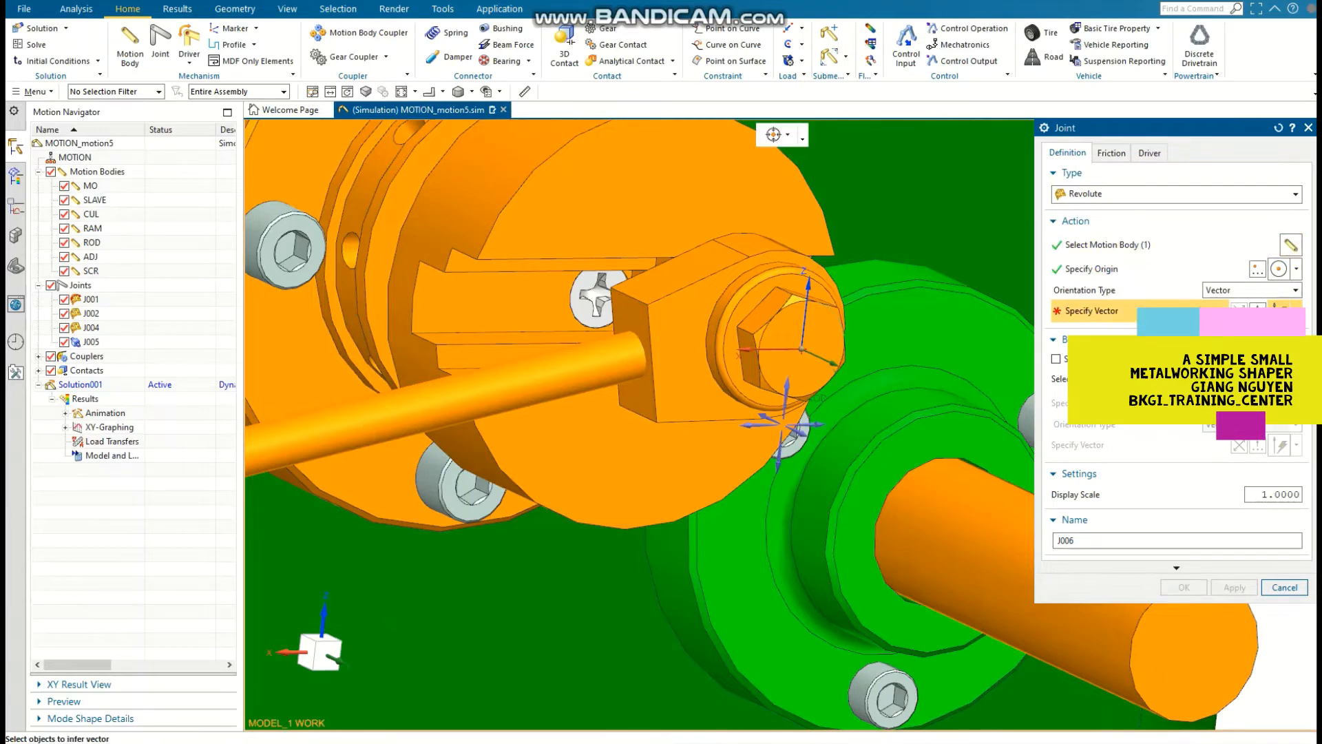
Step: Set this joint's vector to -YC, use SLAVE as the base body and create the joint
{"action": "left_click", "coordinate": [1297, 311]}
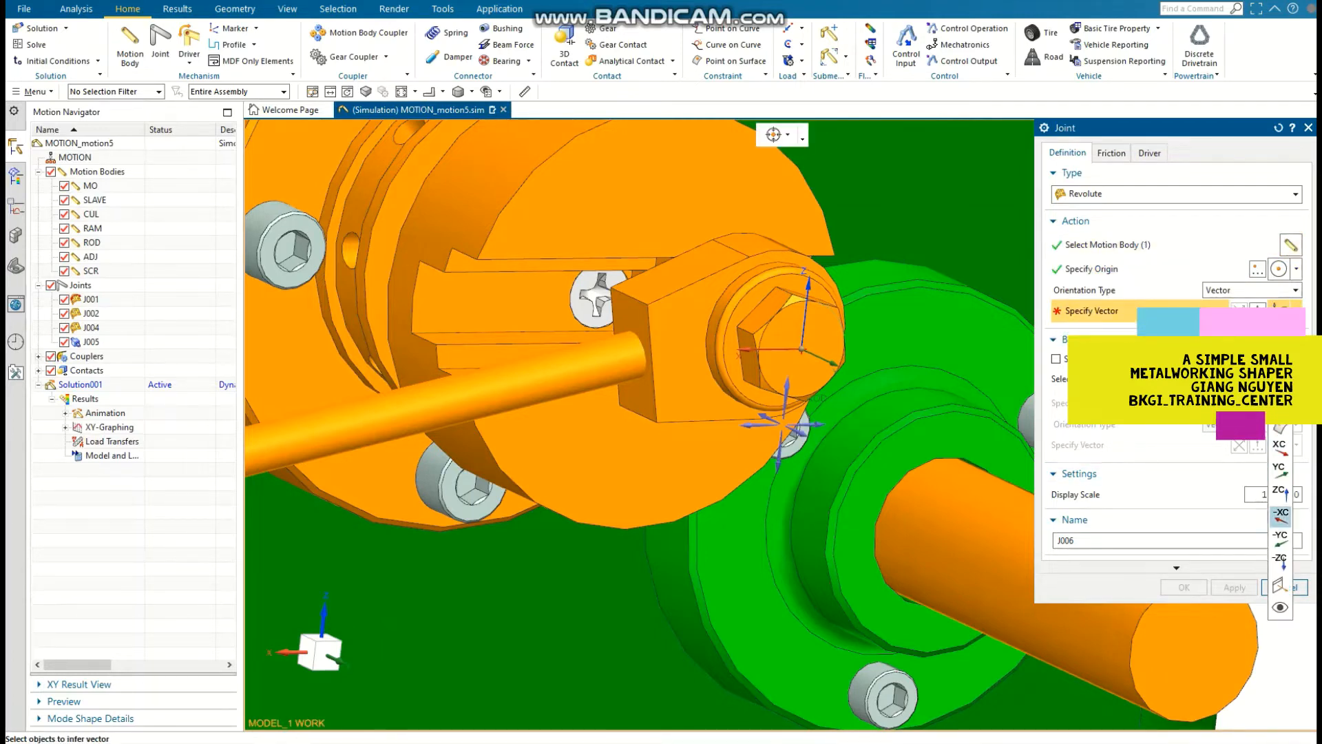
{"action": "left_click", "coordinate": [1281, 538]}
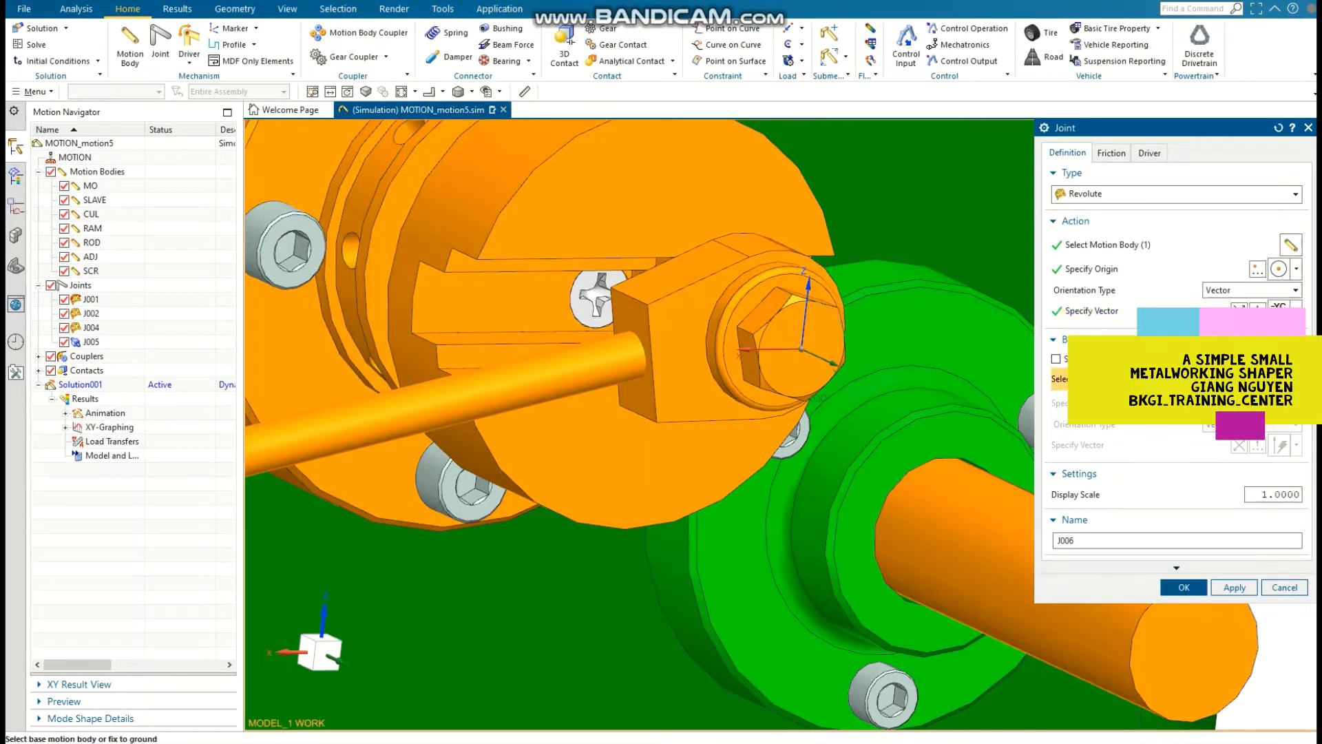
{"action": "left_click", "coordinate": [1184, 587]}
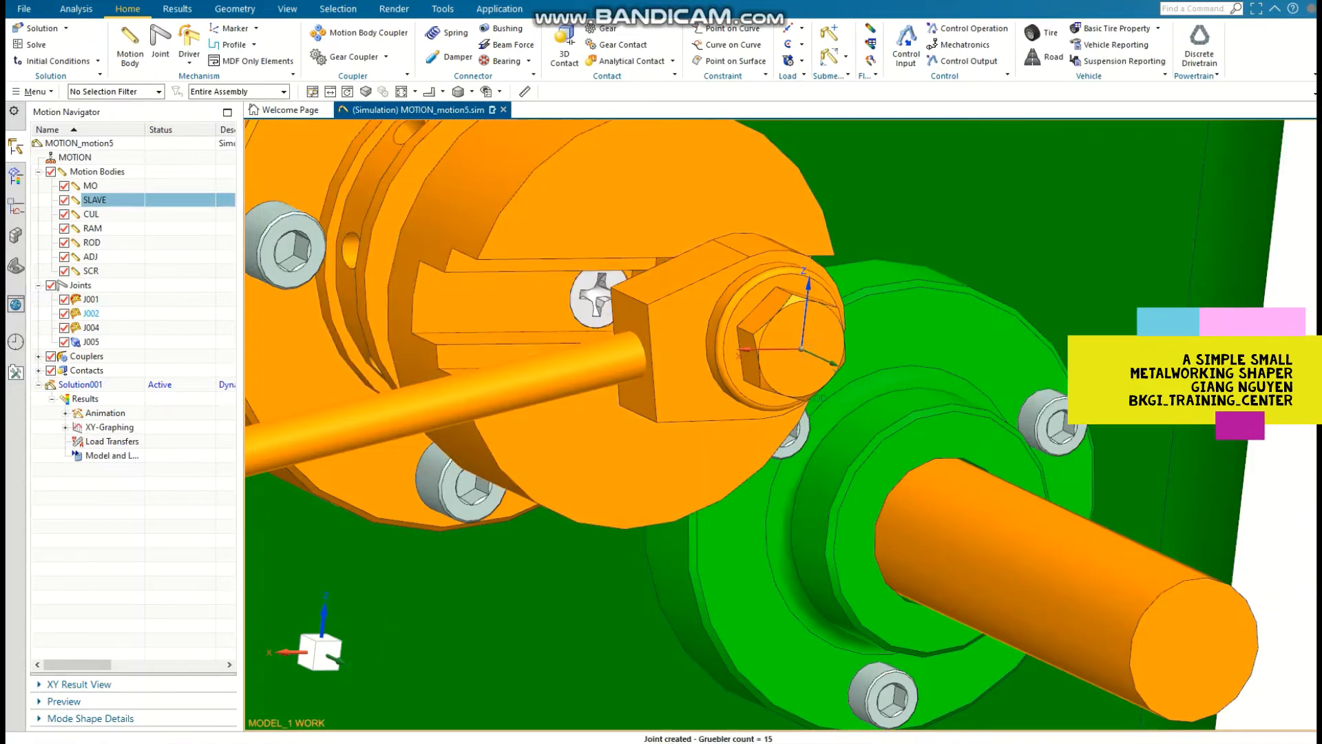
Step: Start another revolute joint on ROD, with its origin at the arc centre of the bolt head on the lever end
{"action": "scroll", "coordinate": [930, 572], "scroll_direction": "down", "scroll_amount": 4}
{"action": "middle_click_drag", "start_coordinate": [930, 572], "coordinate": [1195, 562], "text": "shift"}
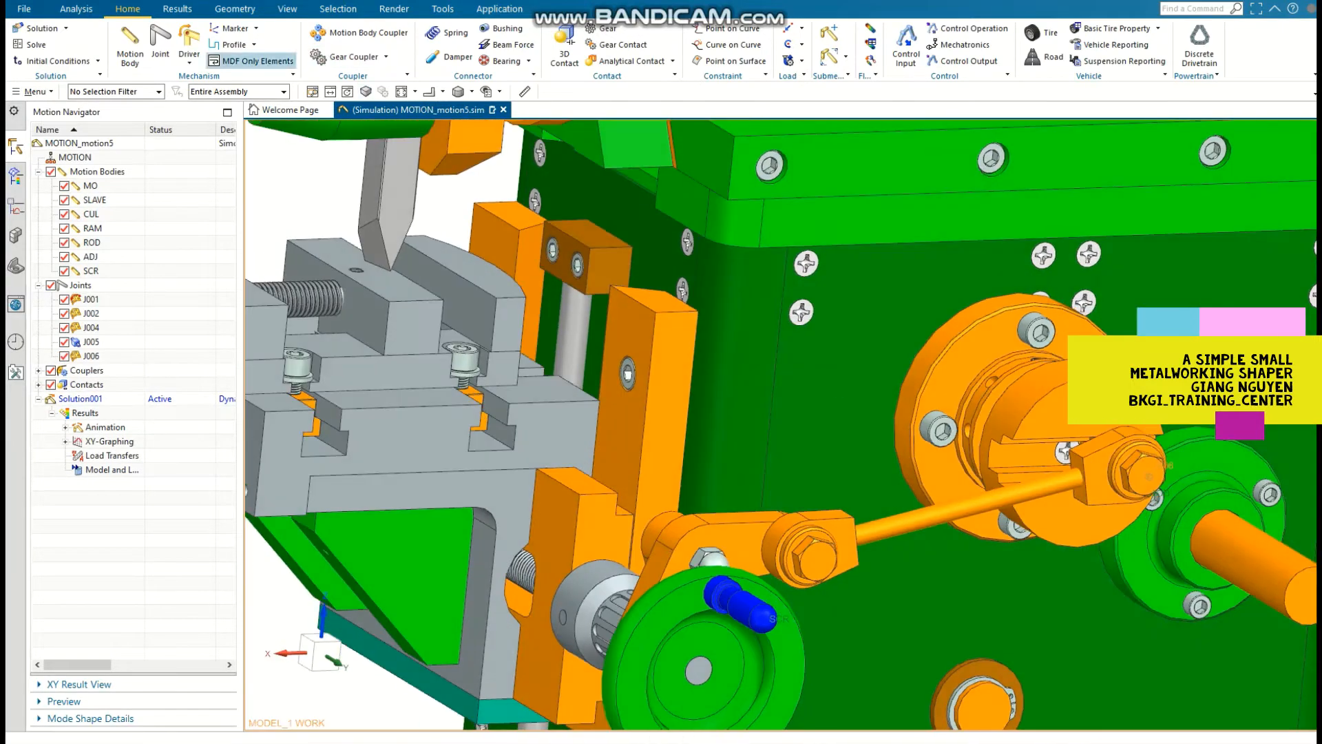
{"action": "left_click", "coordinate": [160, 43]}
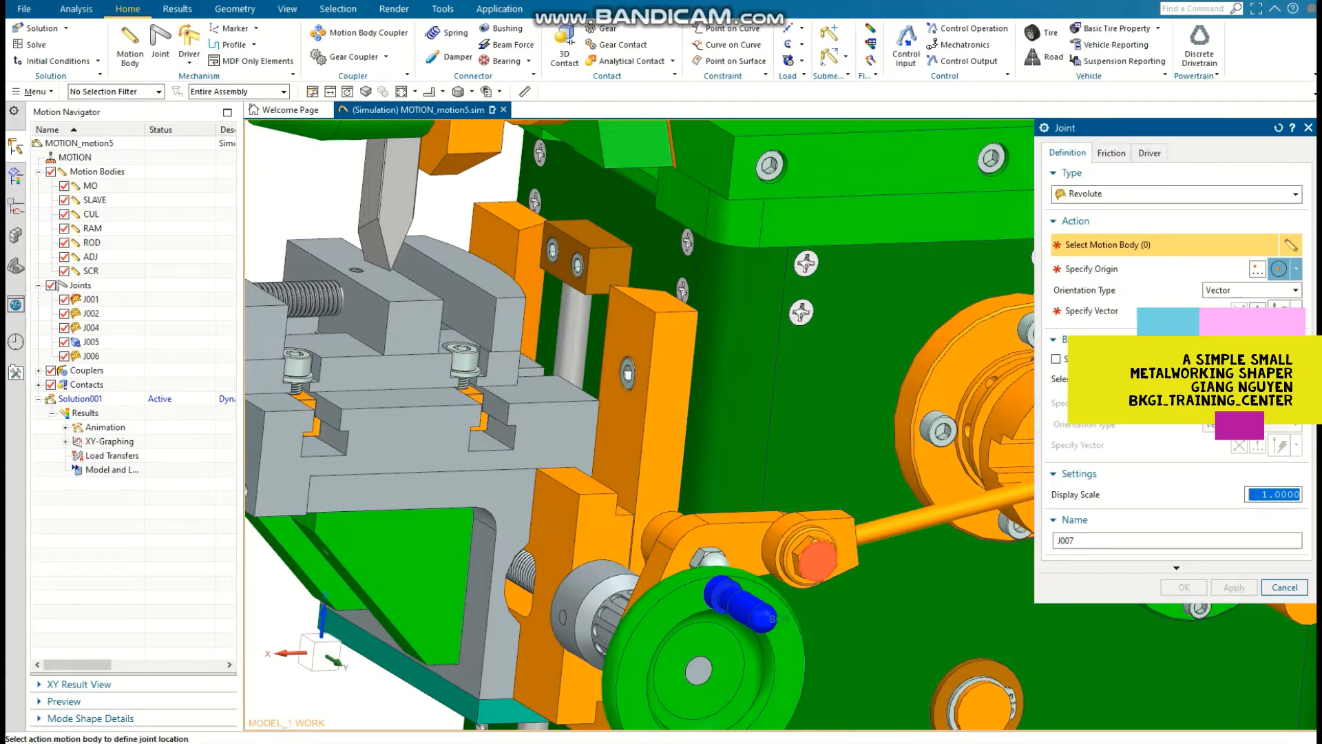
{"action": "scroll", "coordinate": [825, 554], "scroll_direction": "up", "scroll_amount": 5}
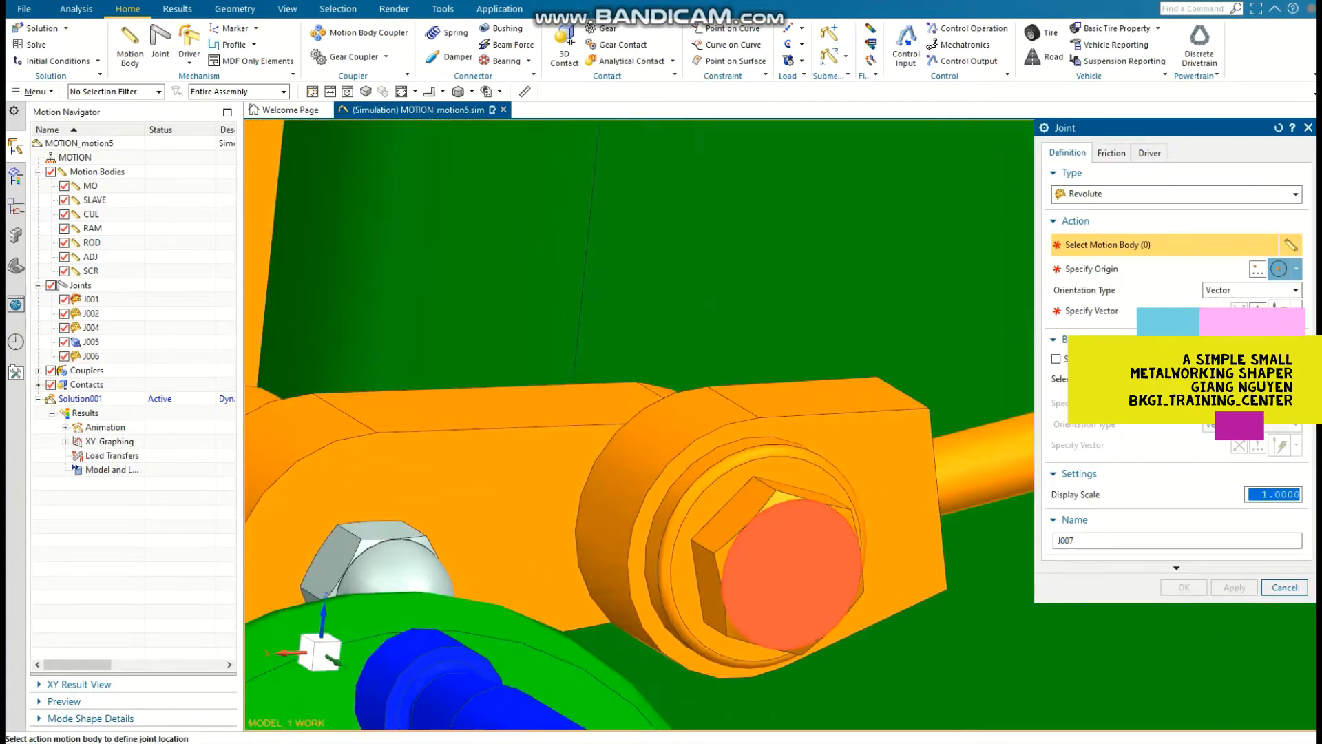
{"action": "left_click", "coordinate": [848, 513]}
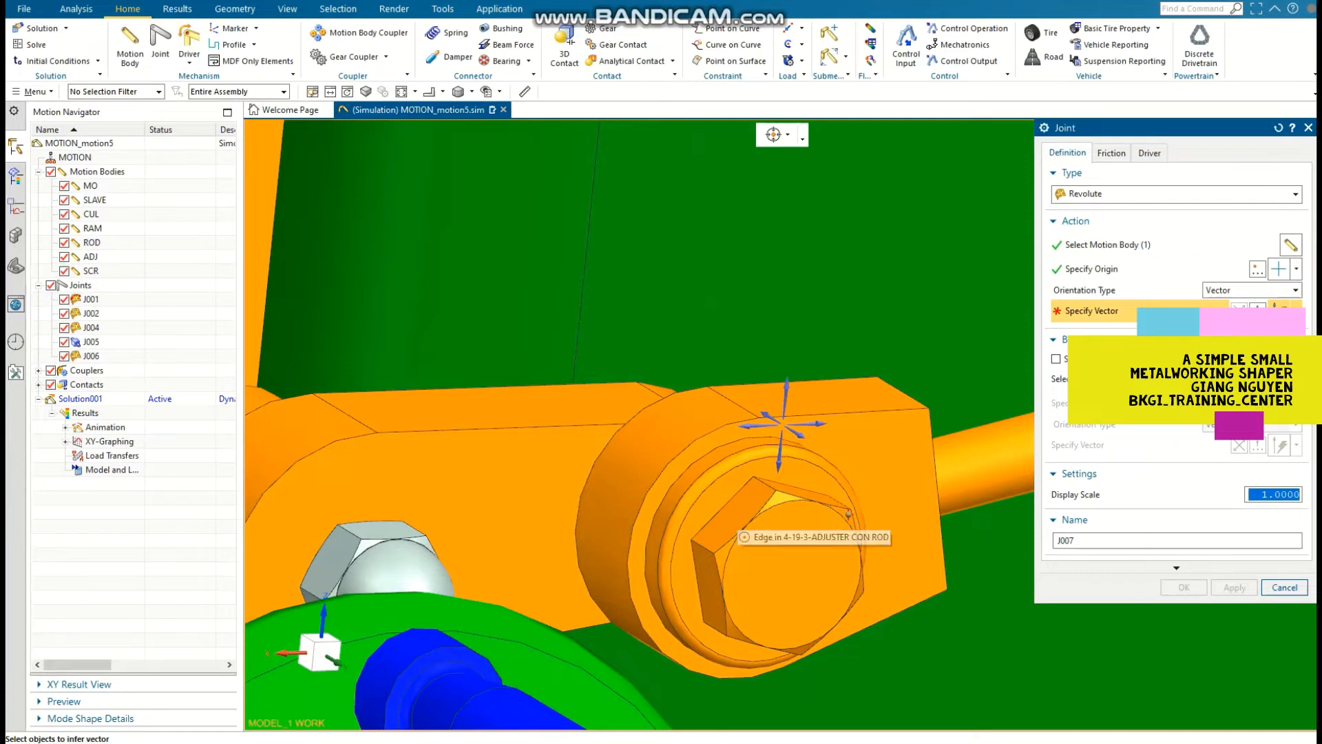
{"action": "left_click", "coordinate": [1297, 268]}
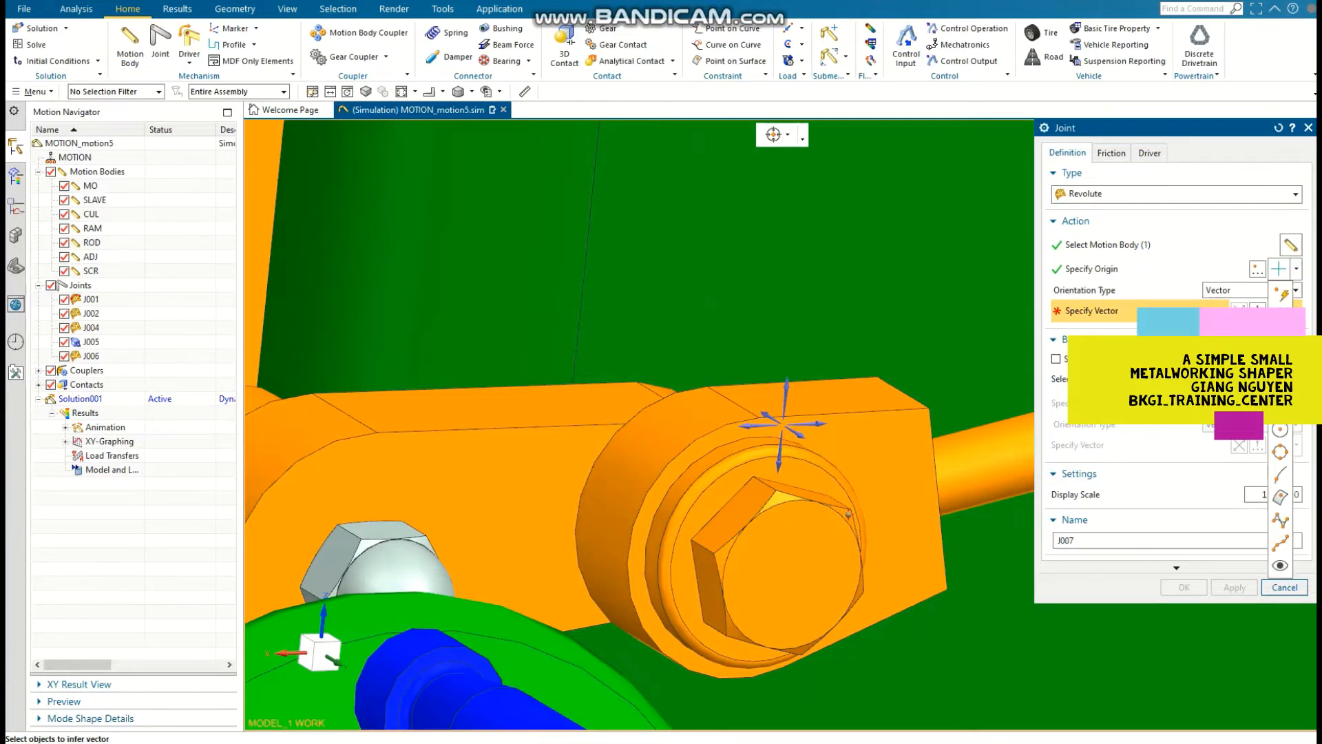
{"action": "left_click", "coordinate": [1280, 429]}
{"action": "scroll", "coordinate": [953, 509], "scroll_direction": "up", "scroll_amount": 3}
{"action": "left_click", "coordinate": [747, 518]}
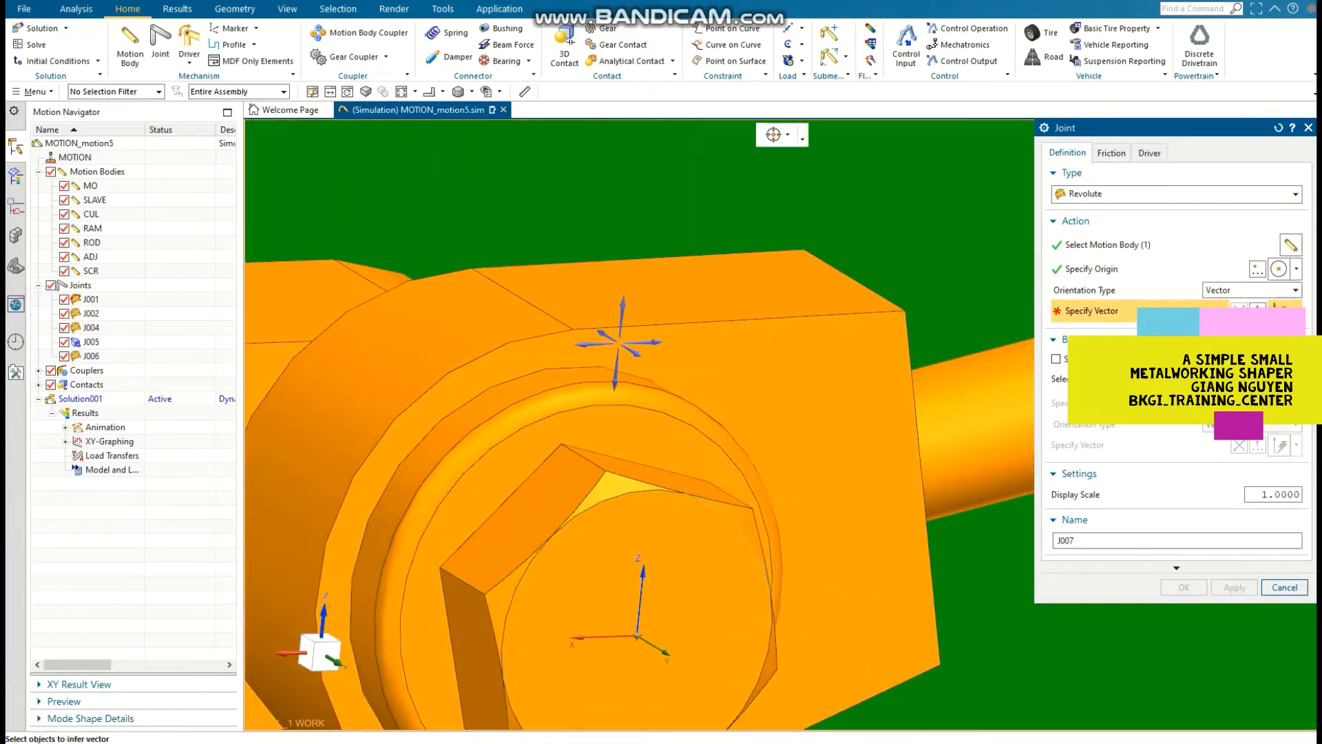
Step: Set the lever-end joint's vector to -YC, select ADJ as the base body and create the joint
{"action": "scroll", "coordinate": [747, 518], "scroll_direction": "down", "scroll_amount": 3}
{"action": "left_click", "coordinate": [1296, 311]}
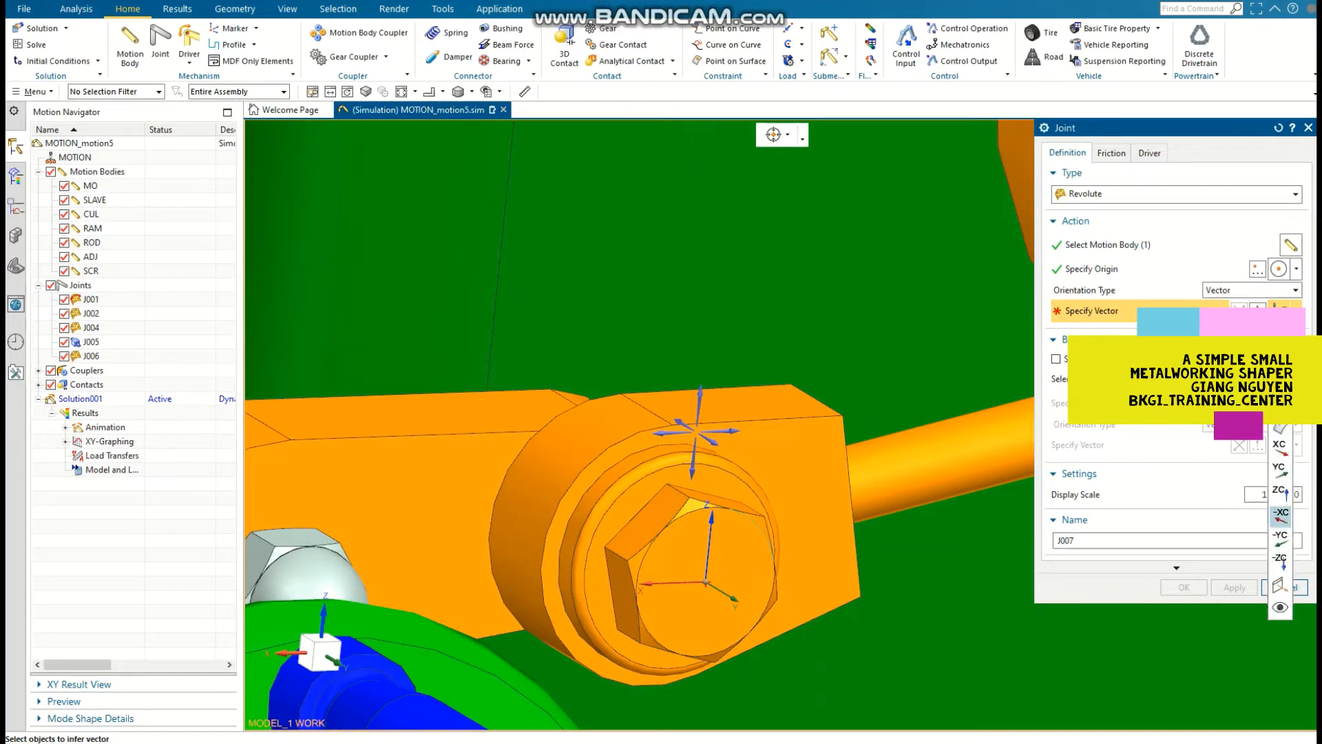
{"action": "left_click", "coordinate": [1280, 540]}
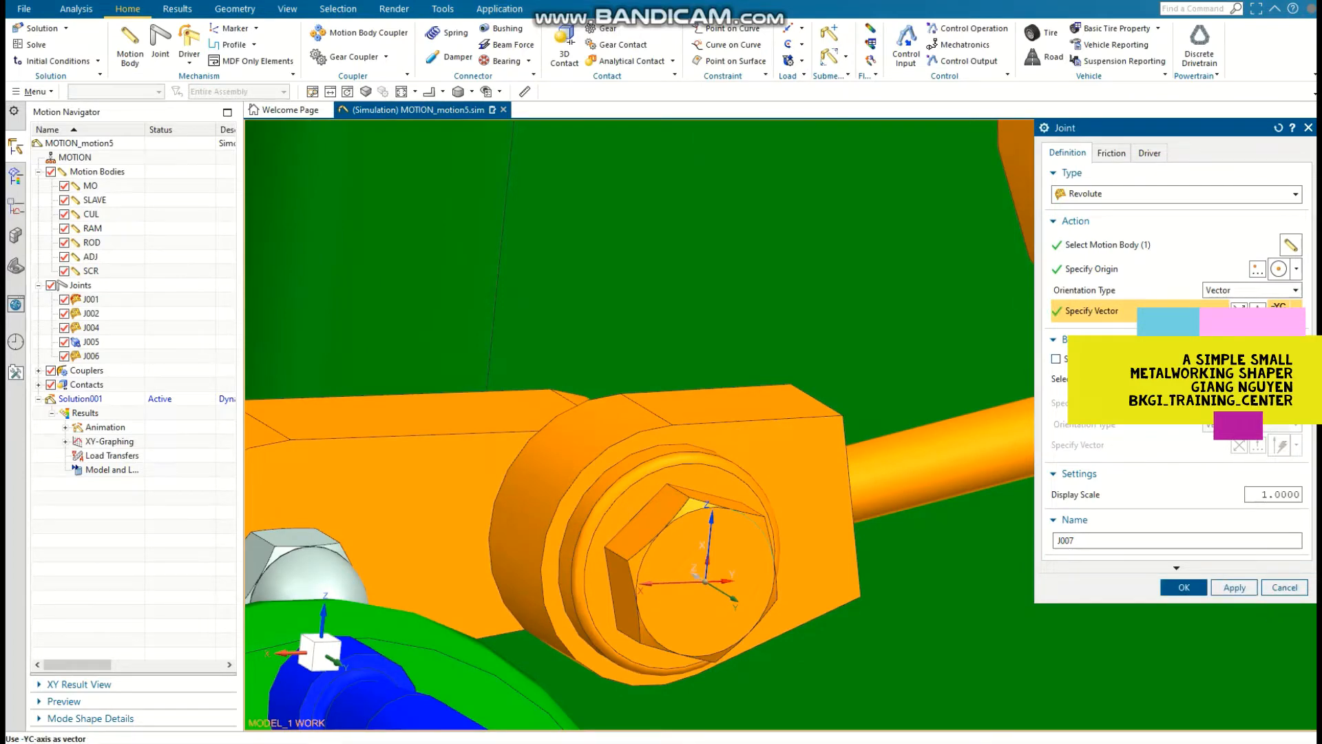
{"action": "left_click", "coordinate": [441, 506]}
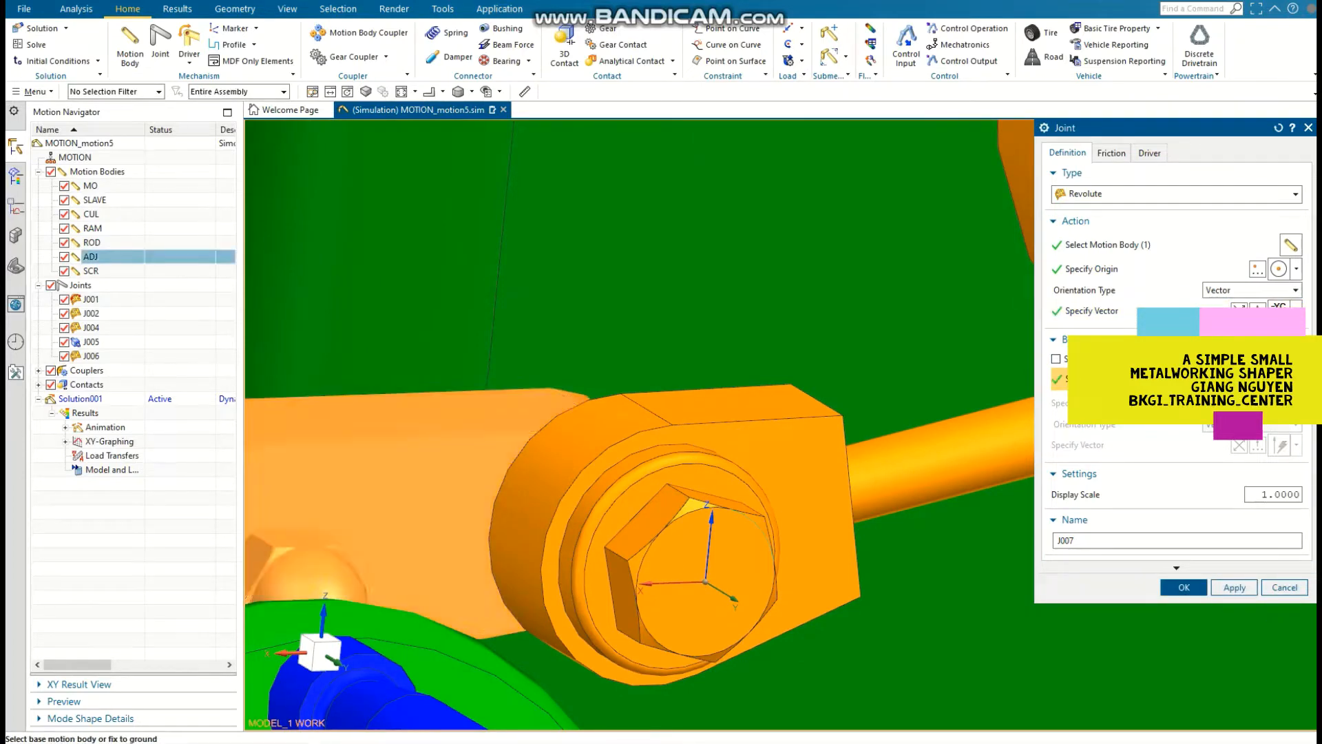
{"action": "left_click", "coordinate": [1184, 587]}
Step: Create a revolute joint for the handwheel body SCR against ground, with its origin at the handwheel's centre and vector -YC
{"action": "scroll", "coordinate": [1002, 555], "scroll_direction": "down", "scroll_amount": 3}
{"action": "middle_click_drag", "start_coordinate": [782, 410], "coordinate": [793, 225], "text": "shift"}
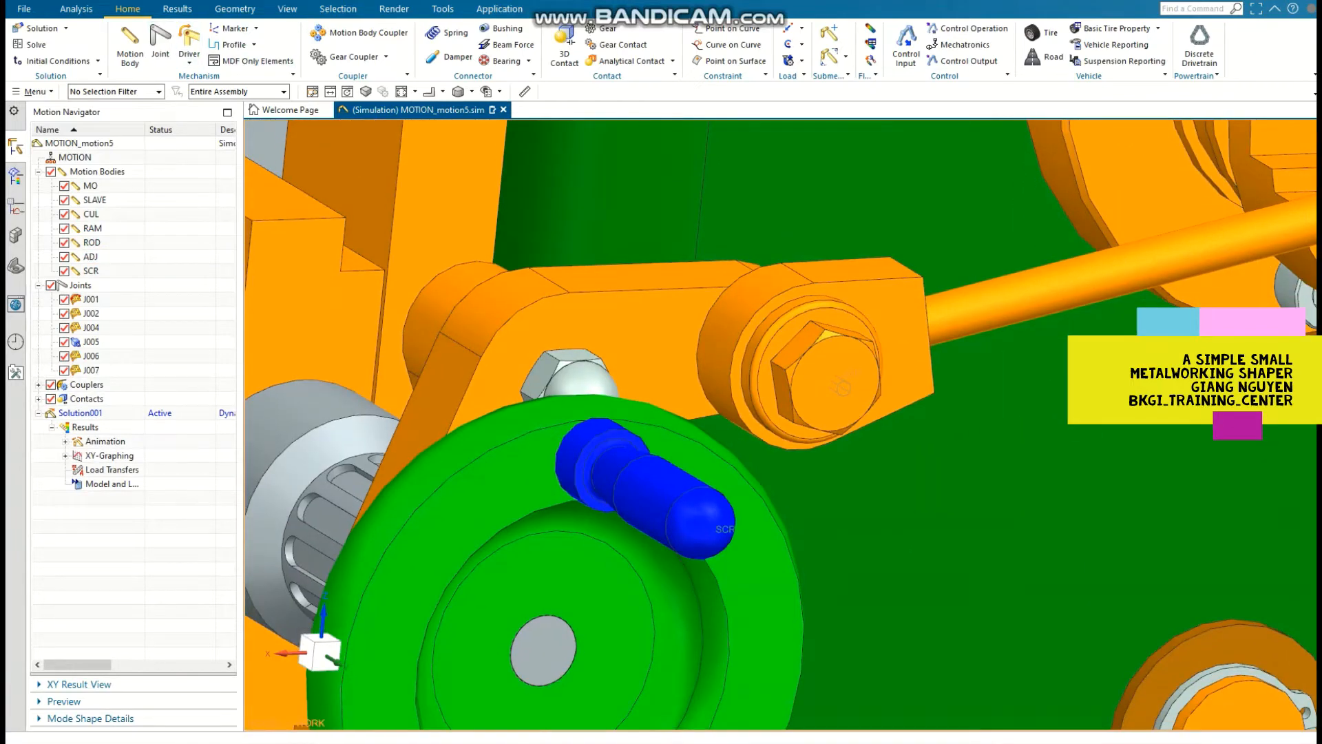
{"action": "left_click", "coordinate": [160, 43]}
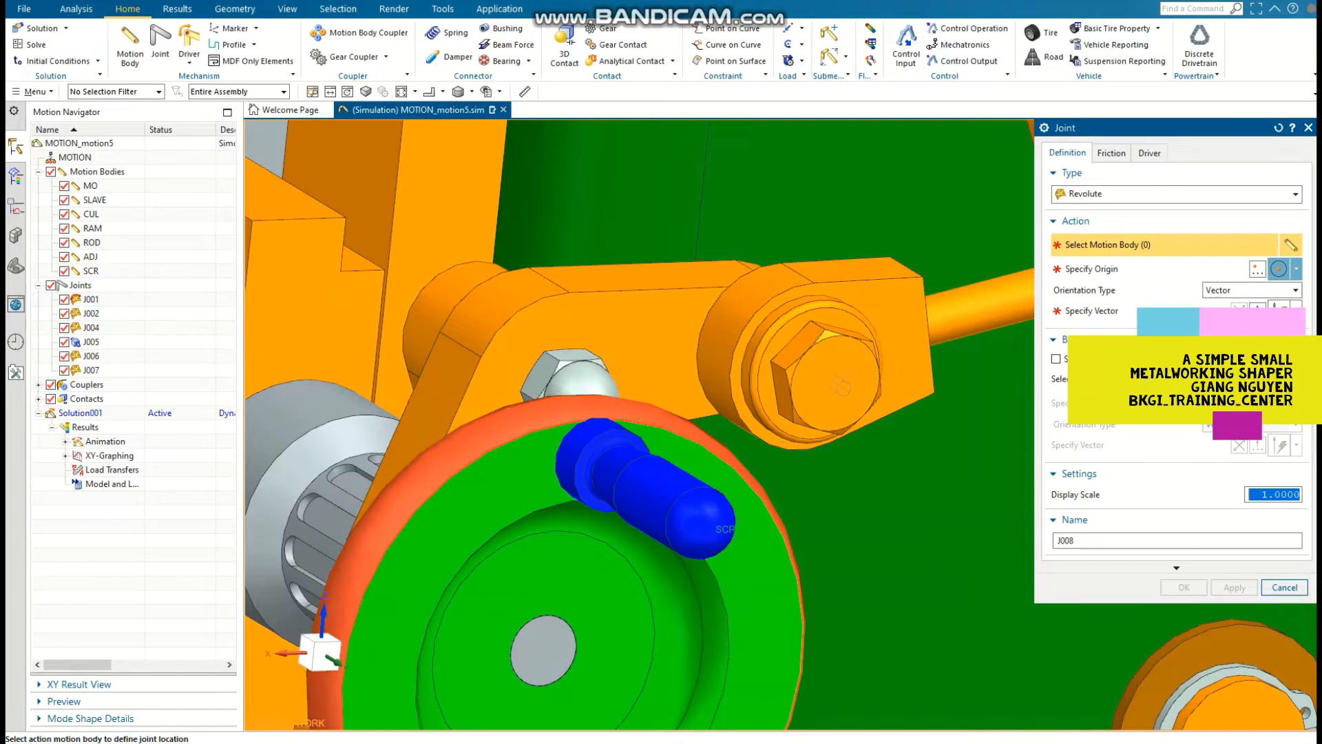
{"action": "left_click", "coordinate": [761, 507]}
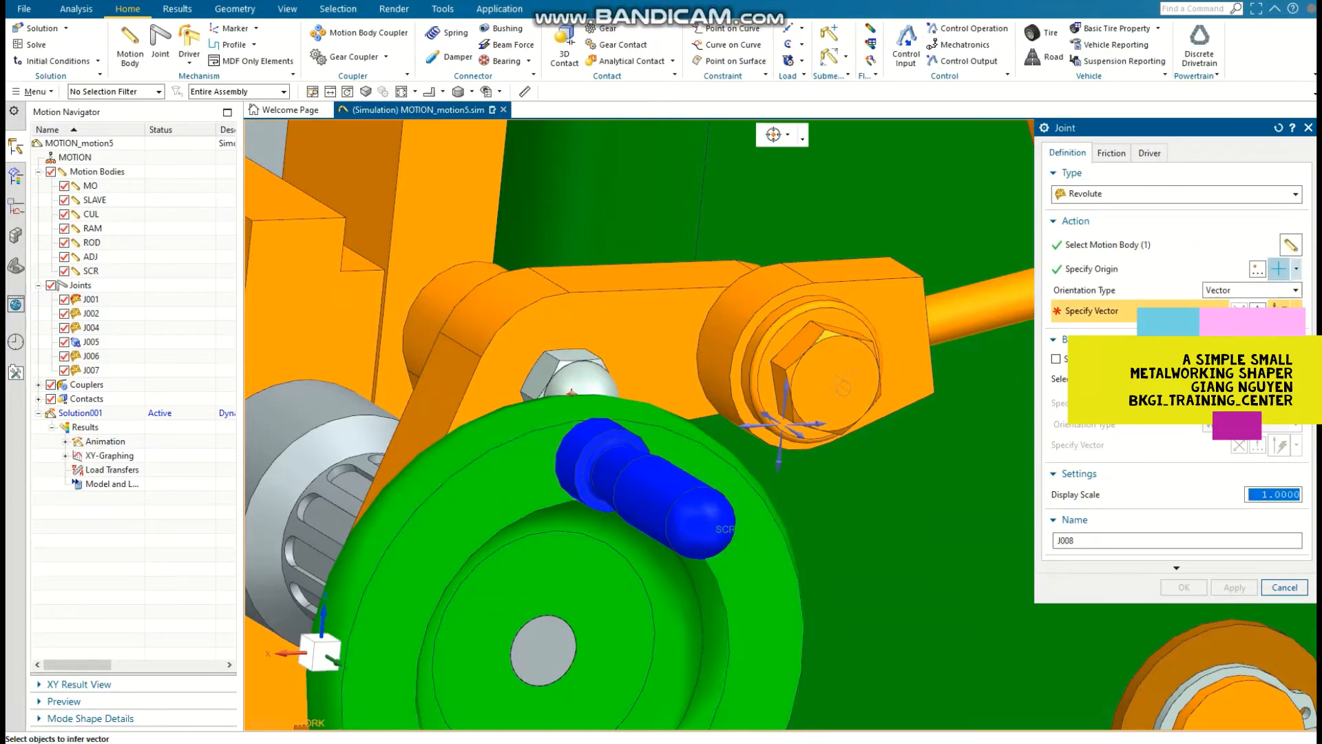
{"action": "left_click", "coordinate": [1296, 270]}
{"action": "left_click", "coordinate": [1281, 429]}
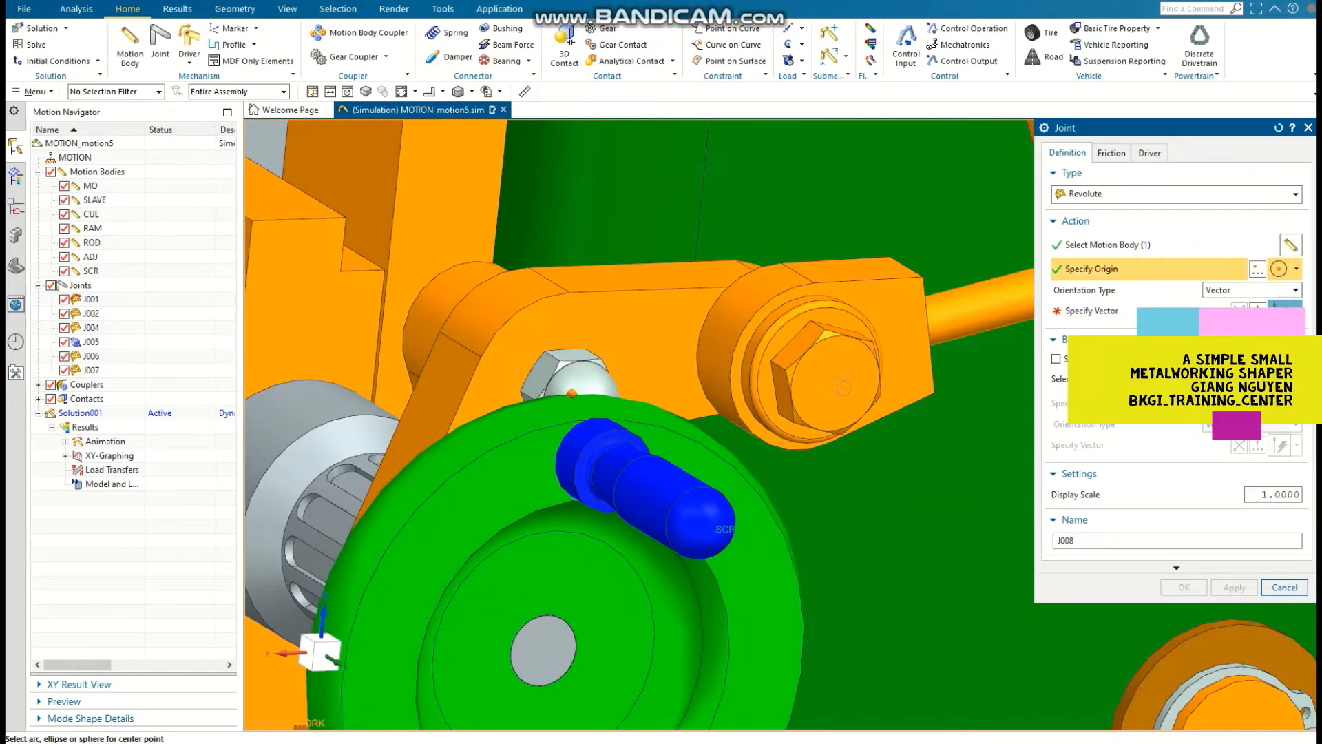
{"action": "left_click", "coordinate": [755, 499]}
{"action": "left_click", "coordinate": [1296, 308]}
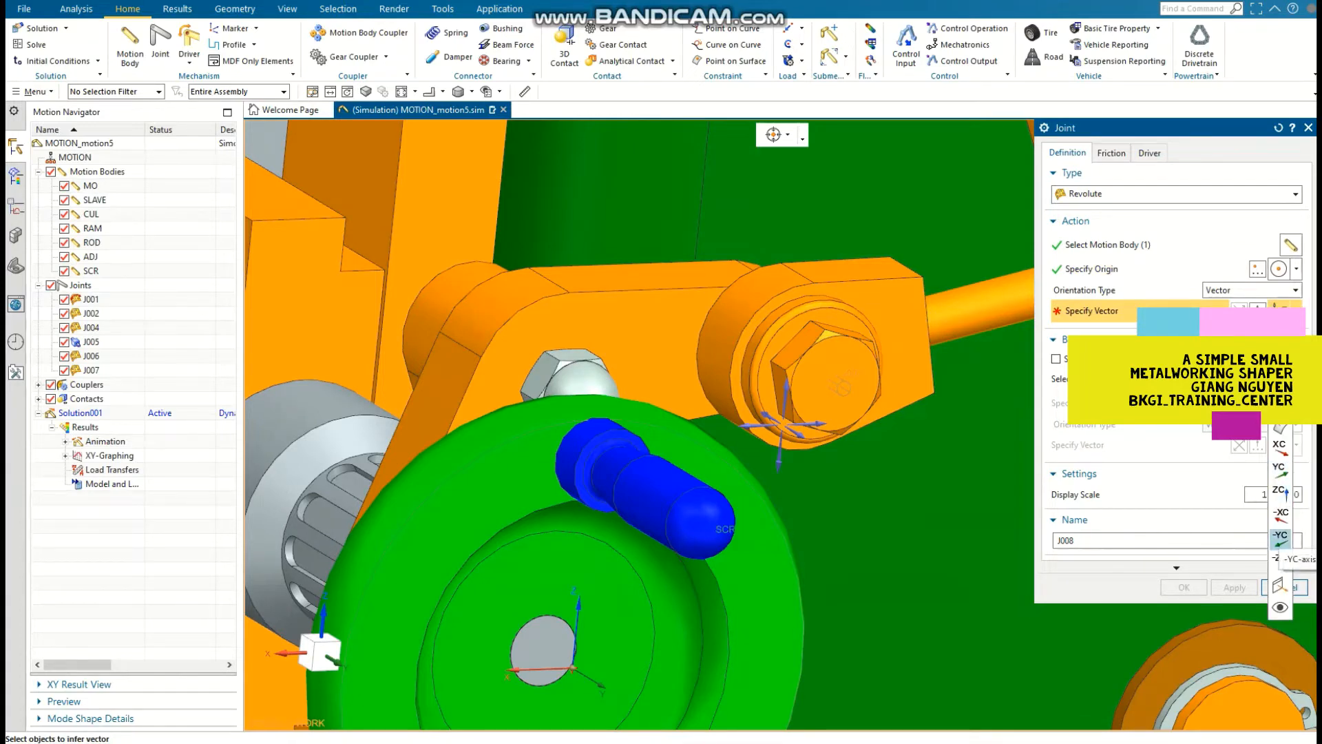
{"action": "left_click", "coordinate": [1280, 537]}
{"action": "left_click", "coordinate": [1185, 586]}
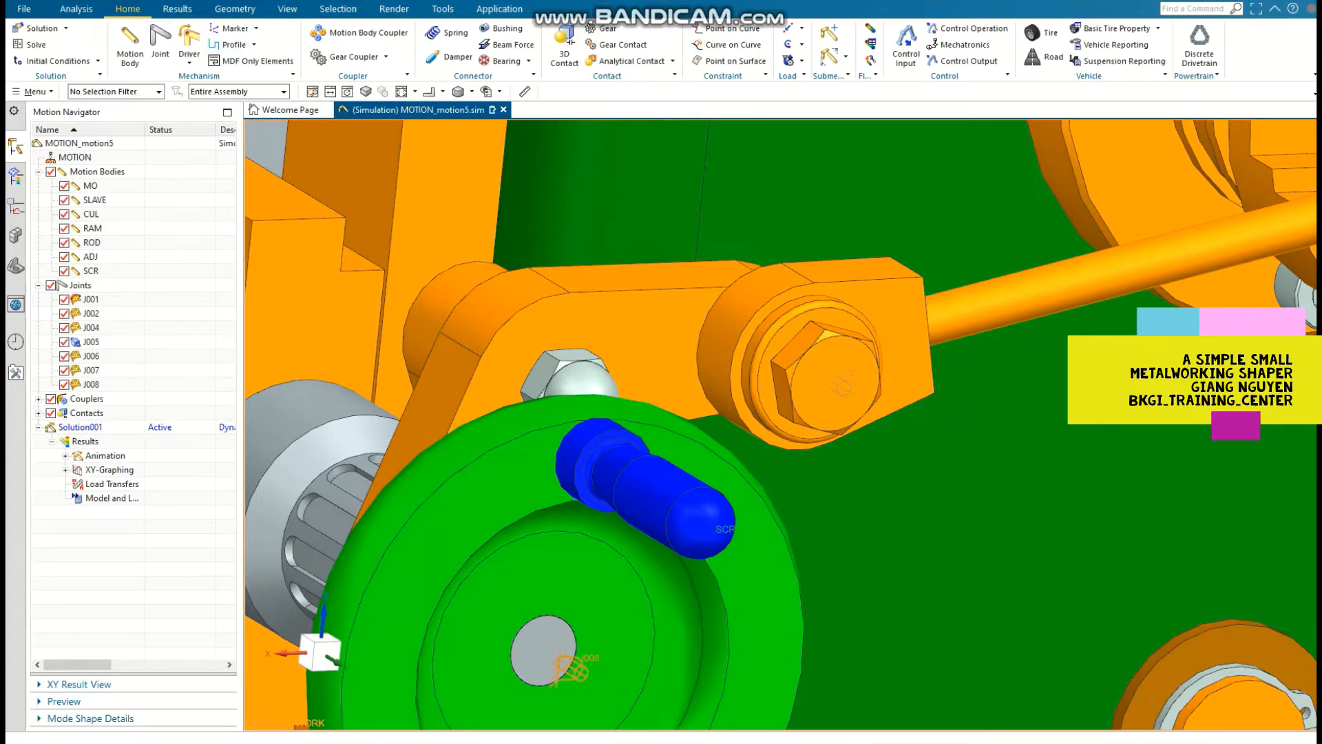
Step: Create a revolute joint for the lever body ADJ against ground, with its origin at the handwheel's centre and vector -YC
{"action": "left_click", "coordinate": [160, 41]}
{"action": "left_click", "coordinate": [627, 338]}
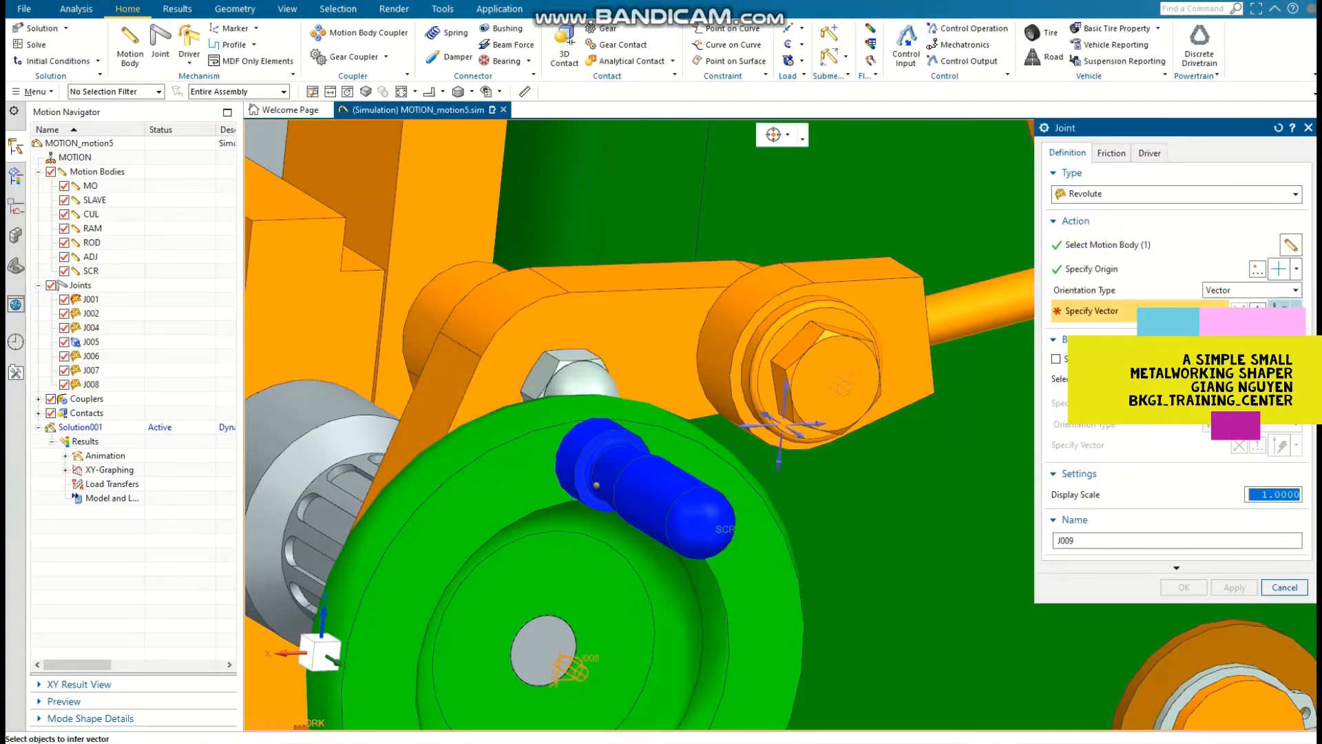
{"action": "left_click", "coordinate": [1296, 269]}
{"action": "left_click", "coordinate": [1281, 423]}
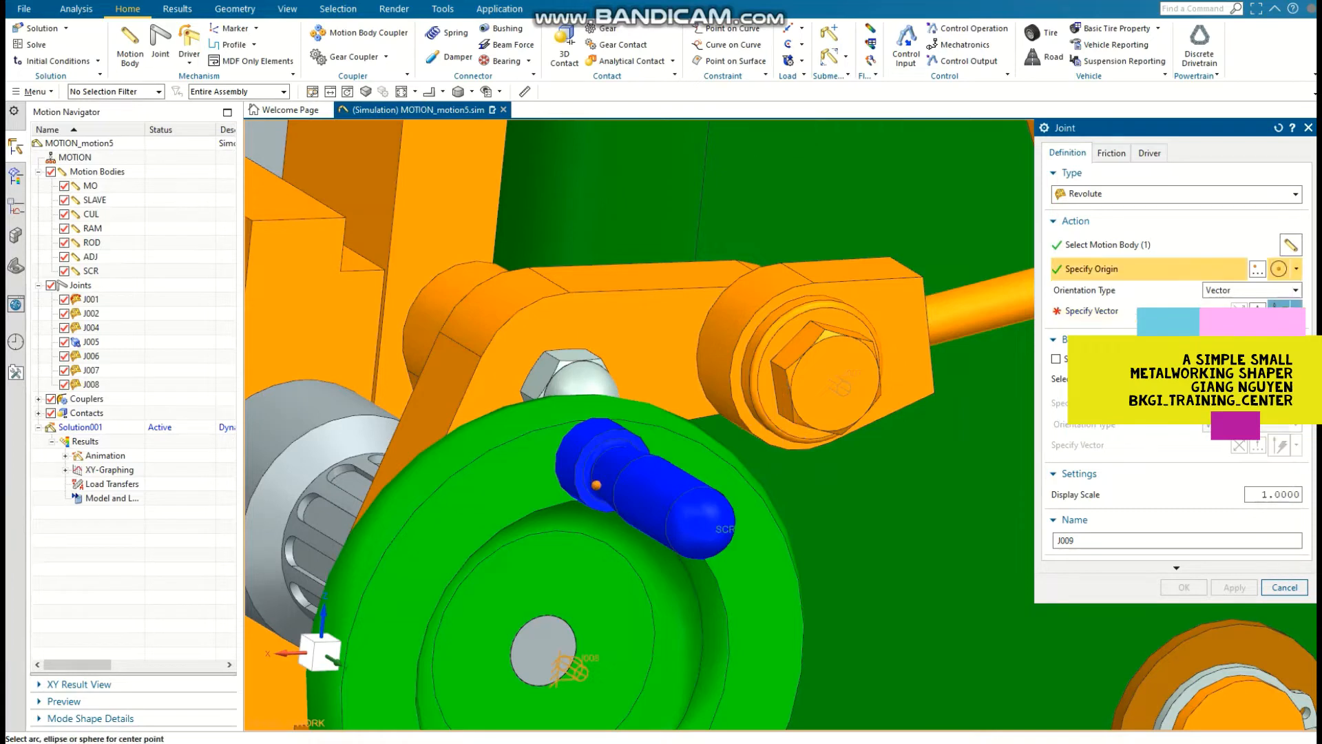
{"action": "left_click", "coordinate": [764, 520]}
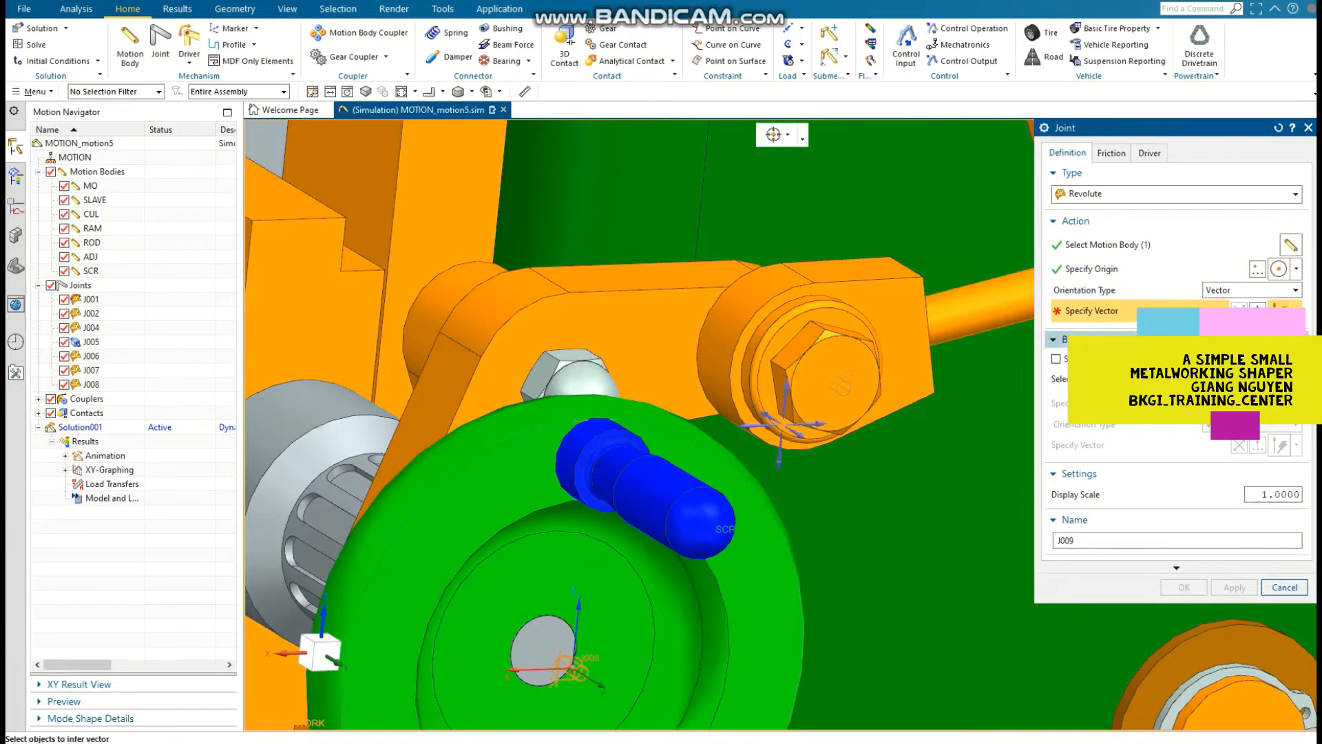
{"action": "left_click", "coordinate": [1296, 311]}
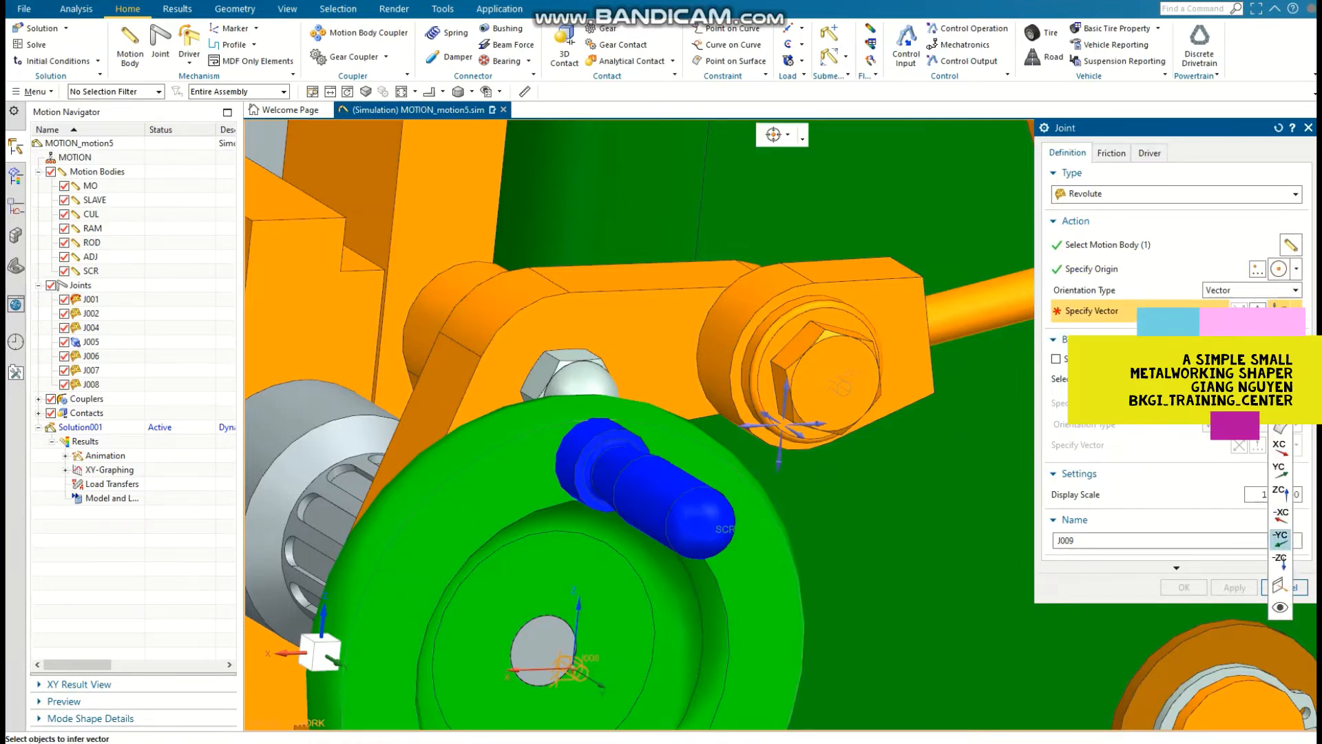
{"action": "left_click", "coordinate": [1281, 540]}
{"action": "left_click", "coordinate": [1184, 587]}
Step: Create a CAD-type 3D contact between the lever's cylindrical part and the toothed collar, and solve the motion solution
{"action": "scroll", "coordinate": [1047, 524], "scroll_direction": "down", "scroll_amount": 3}
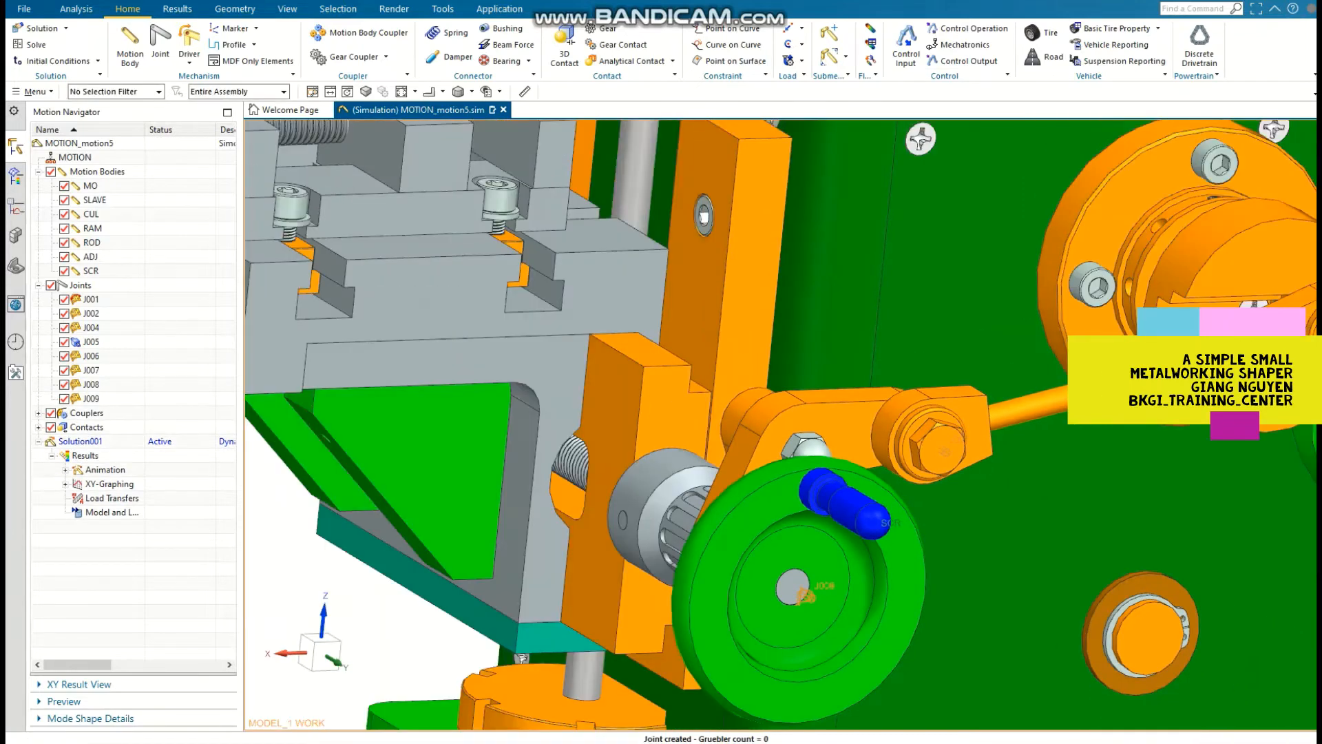
{"action": "left_click", "coordinate": [564, 51]}
{"action": "left_click", "coordinate": [745, 417]}
{"action": "left_click", "coordinate": [656, 505]}
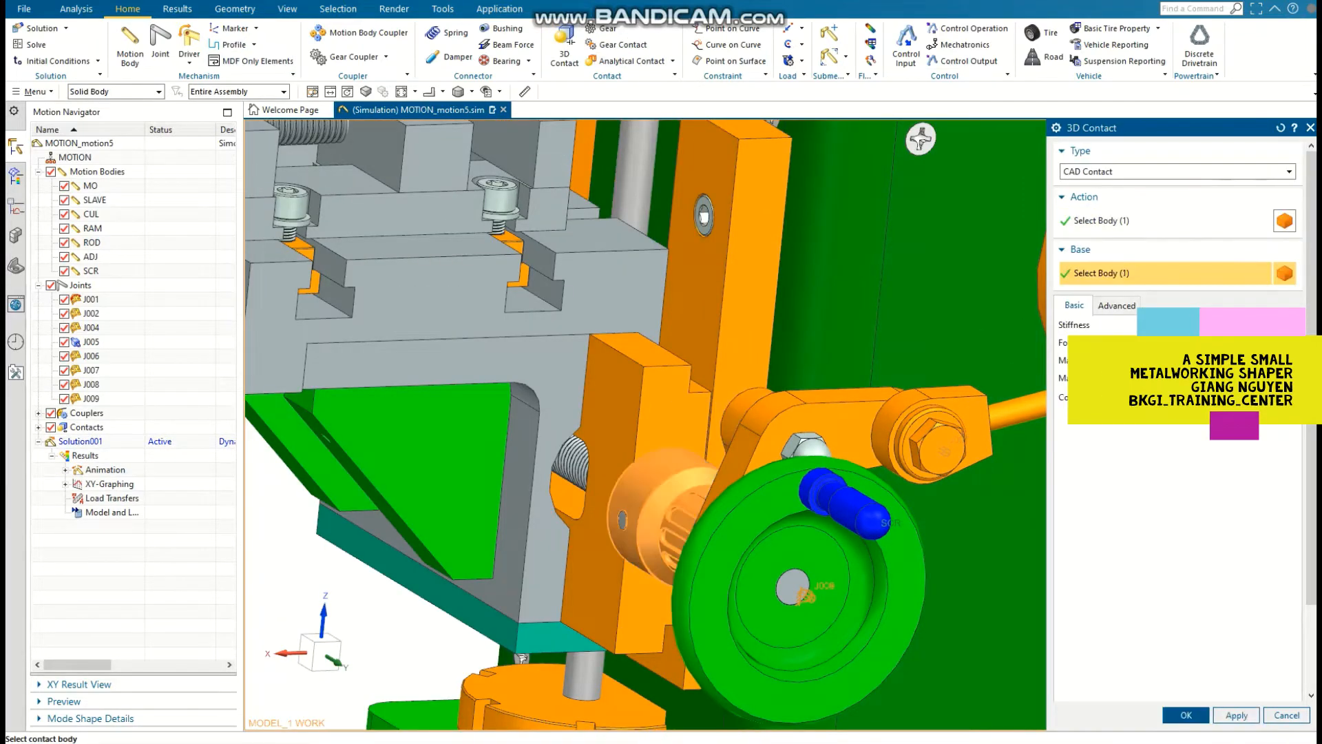
{"action": "left_click", "coordinate": [1186, 715]}
{"action": "scroll", "coordinate": [823, 393], "scroll_direction": "down", "scroll_amount": 5}
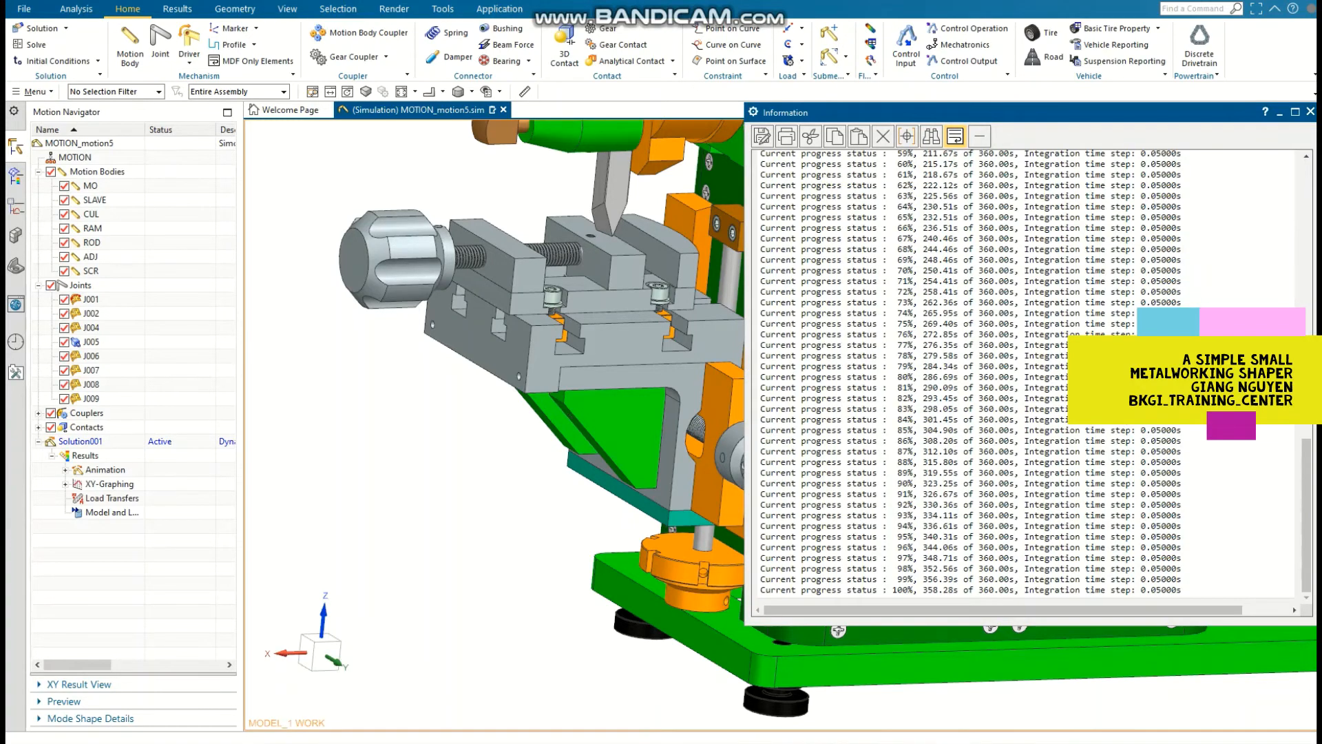
{"action": "left_click", "coordinate": [1310, 111]}
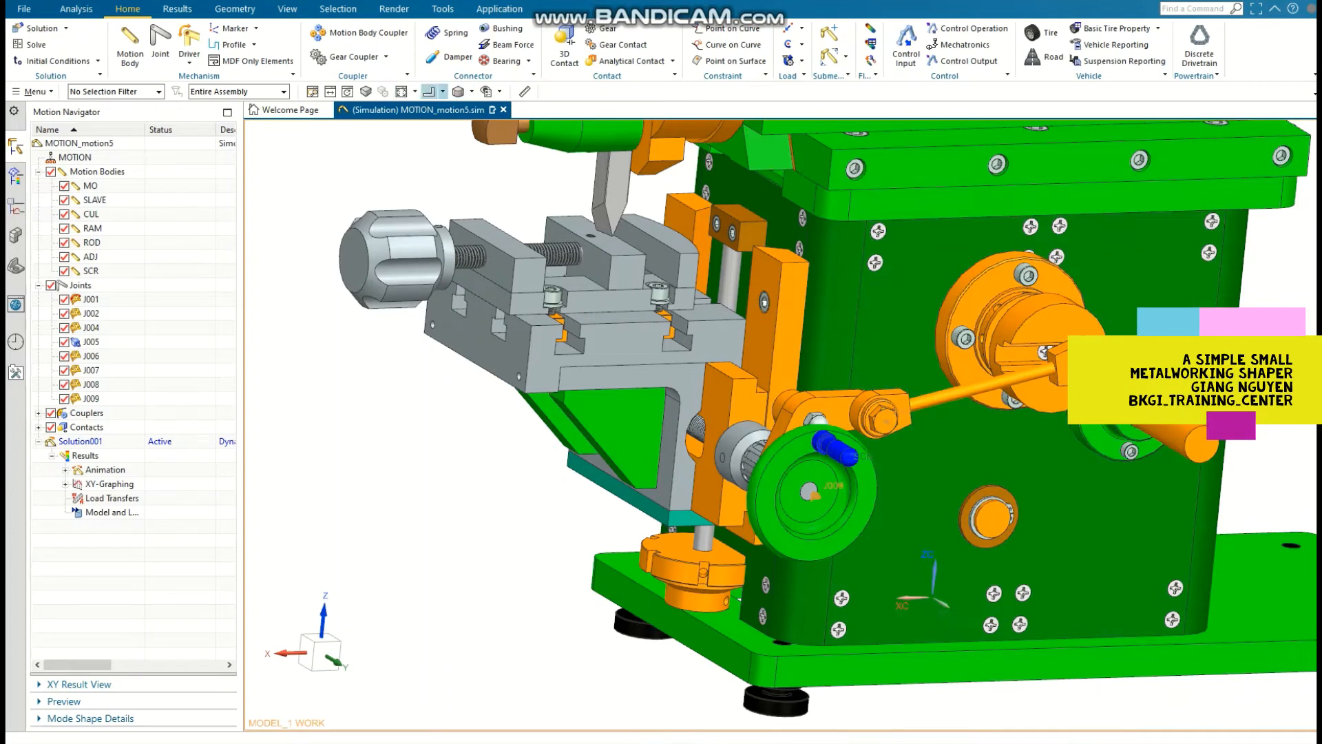
Step: Play the solved shaper animation from a straight-on view of the handwheel side and finish the playback
{"action": "left_click", "coordinate": [430, 91]}
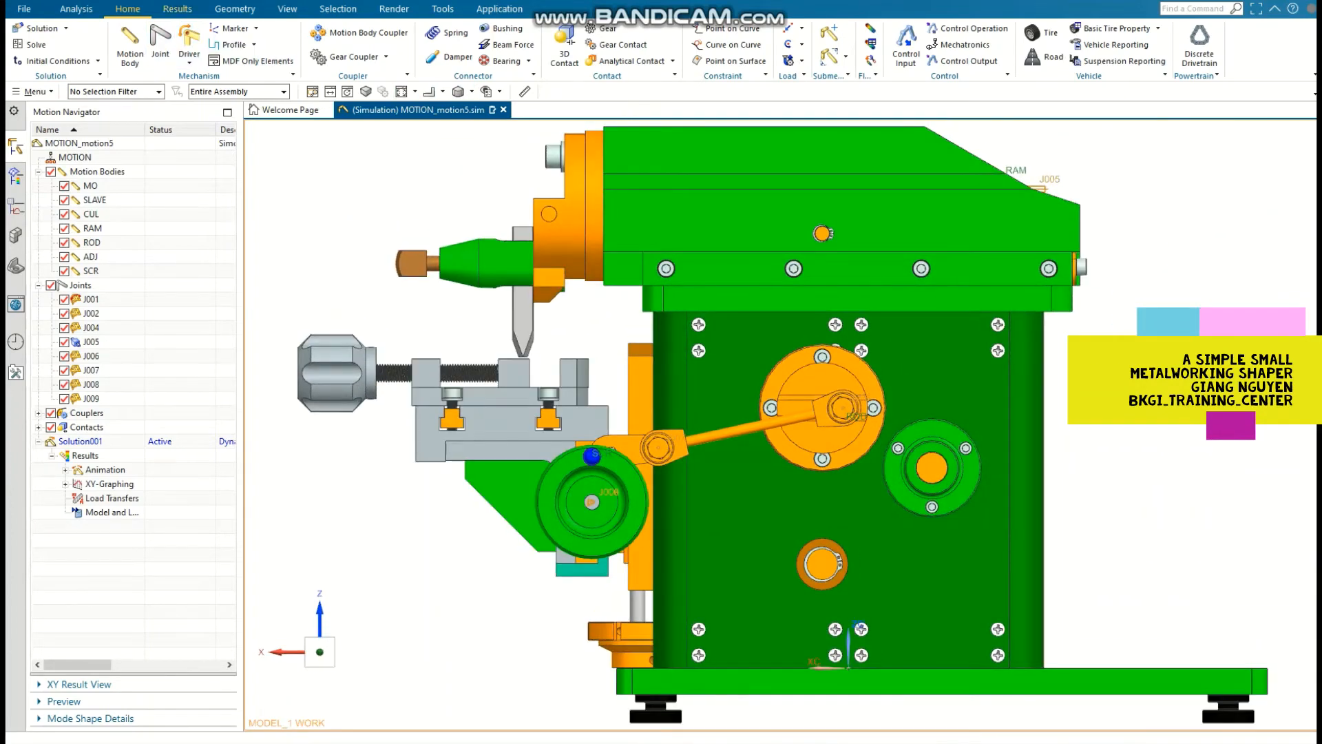
{"action": "left_click", "coordinate": [177, 8]}
{"action": "left_click", "coordinate": [203, 36]}
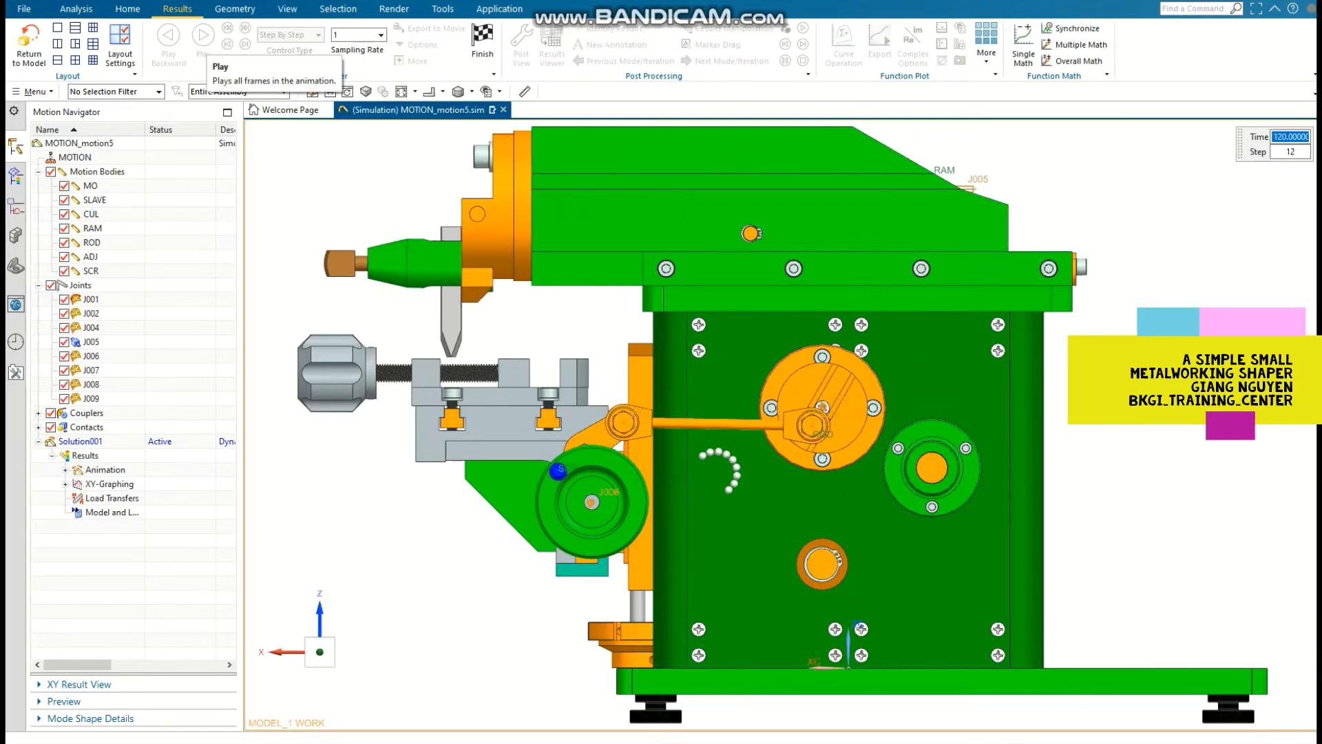
{"action": "left_click", "coordinate": [482, 42]}
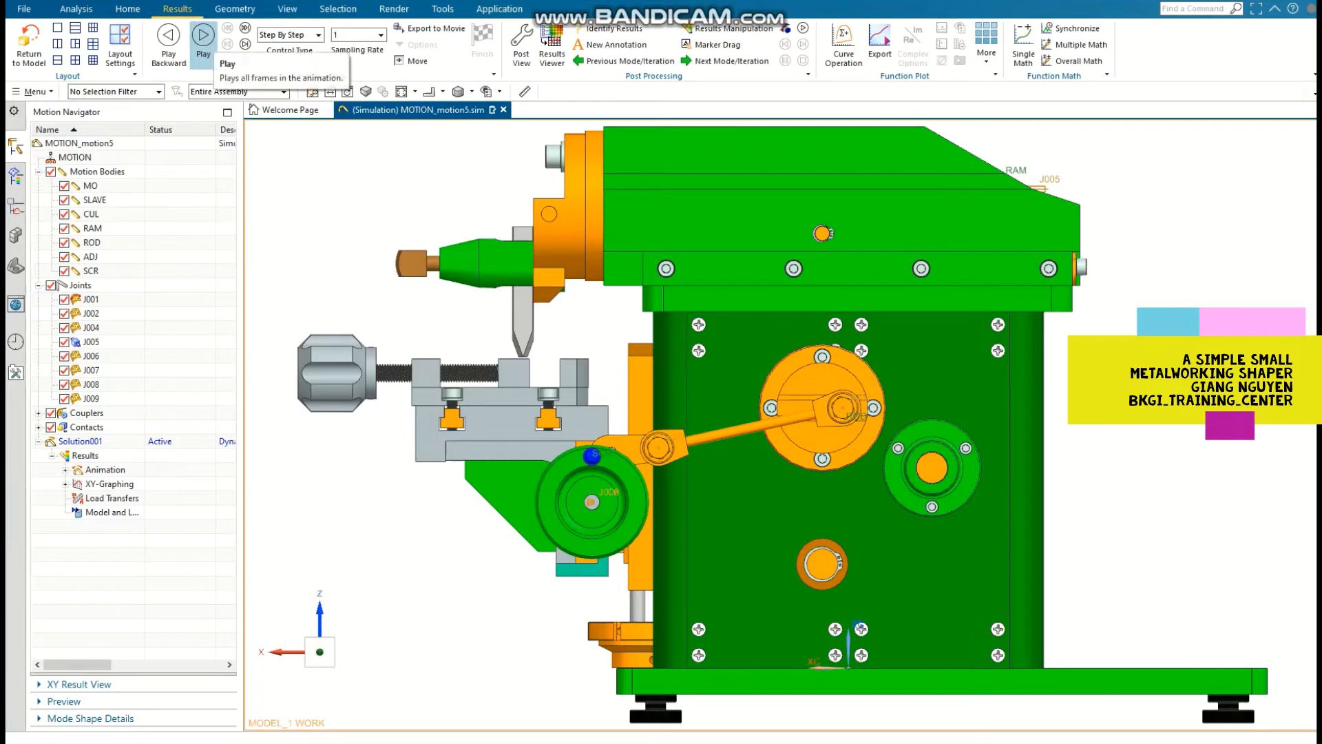
{"action": "left_click", "coordinate": [203, 38]}
{"action": "left_click", "coordinate": [482, 38]}
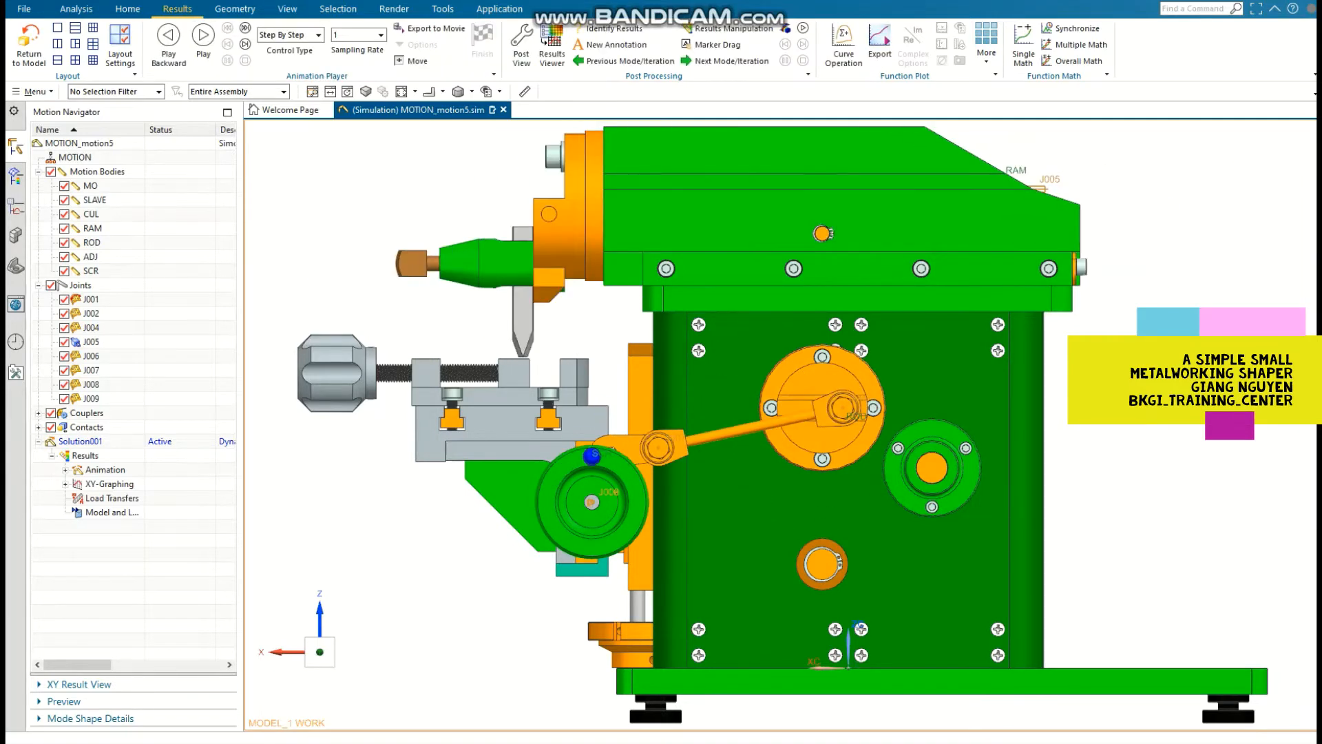
Step: Hide the motor shaft ball bearing housing and remove the exposed bearing's balls from the SLAVE motion body
{"action": "scroll", "coordinate": [964, 492], "scroll_direction": "up", "scroll_amount": 2}
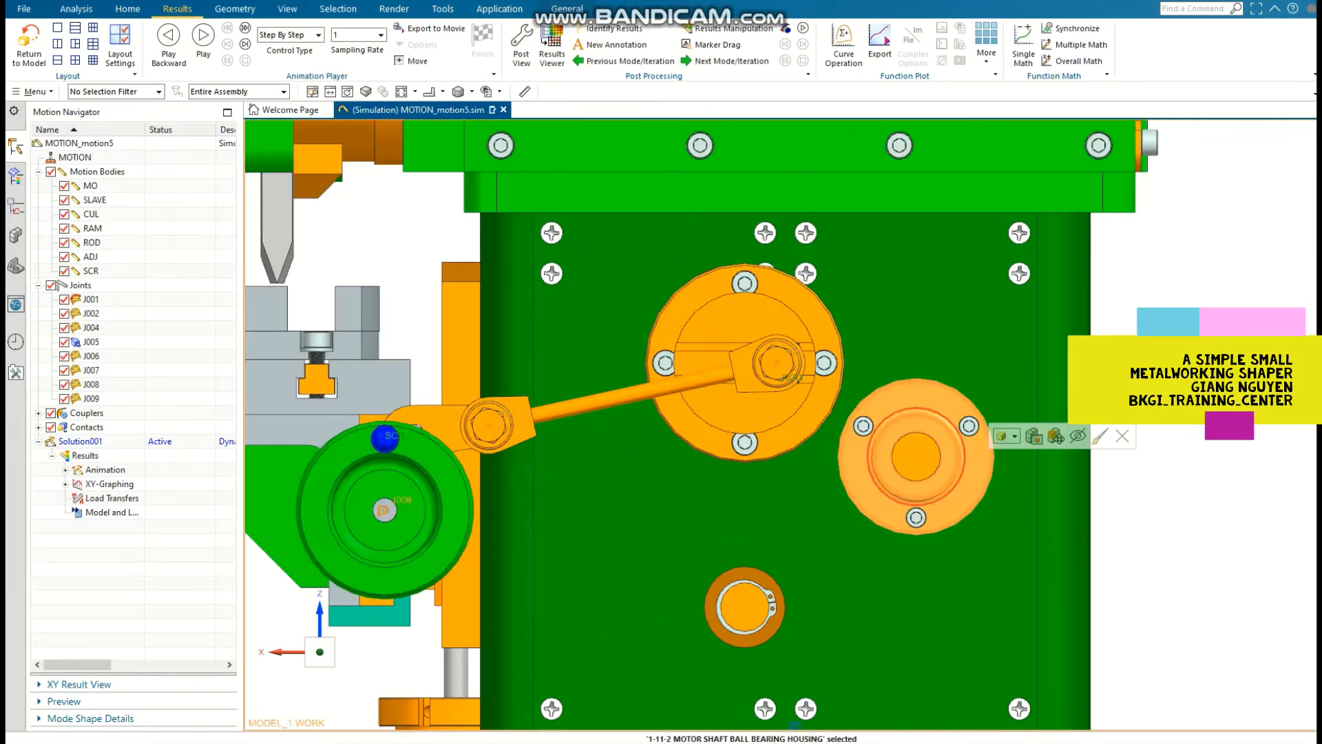
{"action": "scroll", "coordinate": [866, 439], "scroll_direction": "up", "scroll_amount": 2}
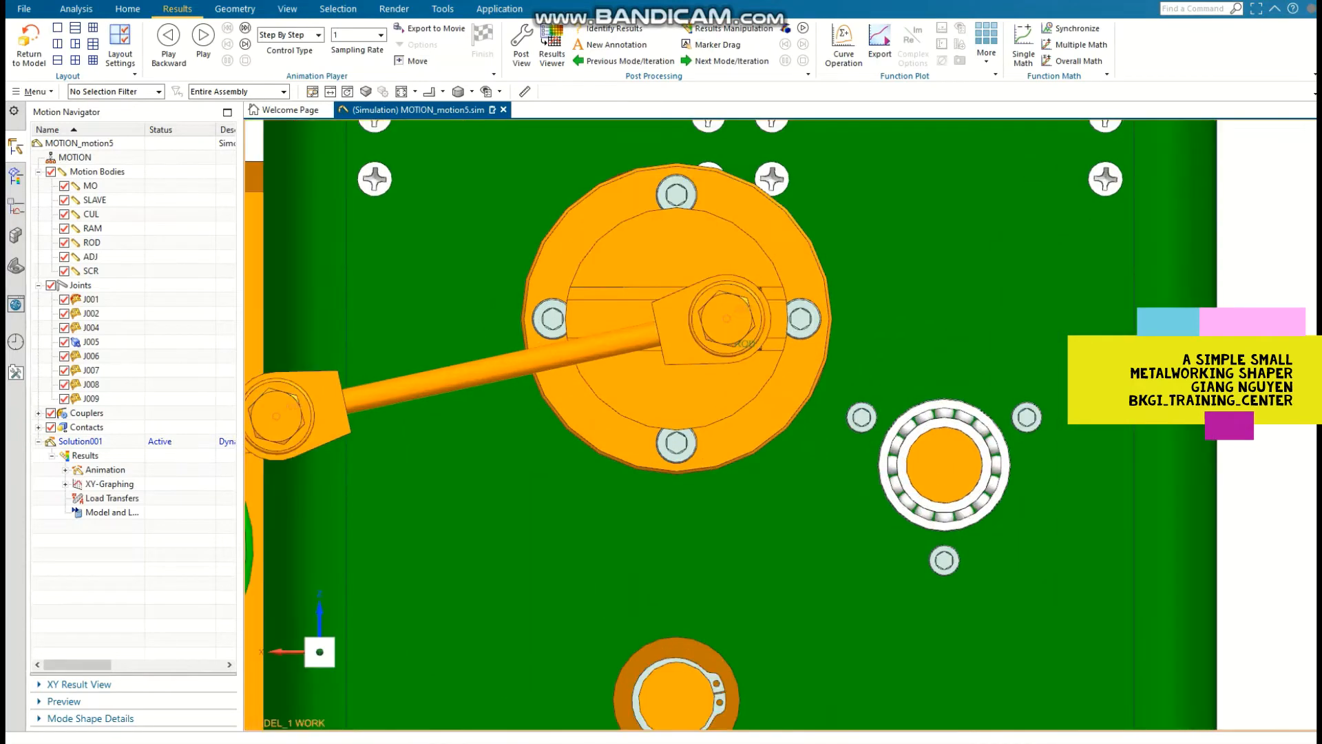
{"action": "left_click", "coordinate": [95, 200]}
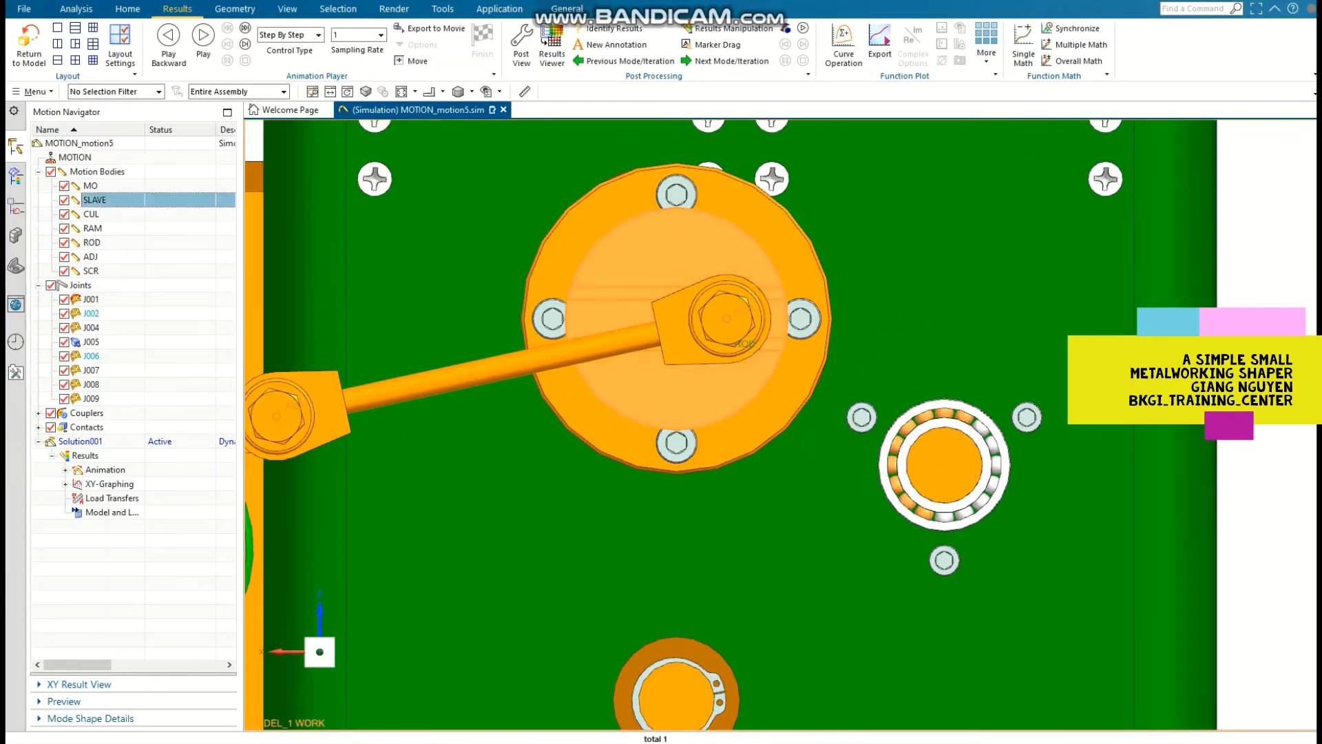
{"action": "double_click", "coordinate": [95, 201]}
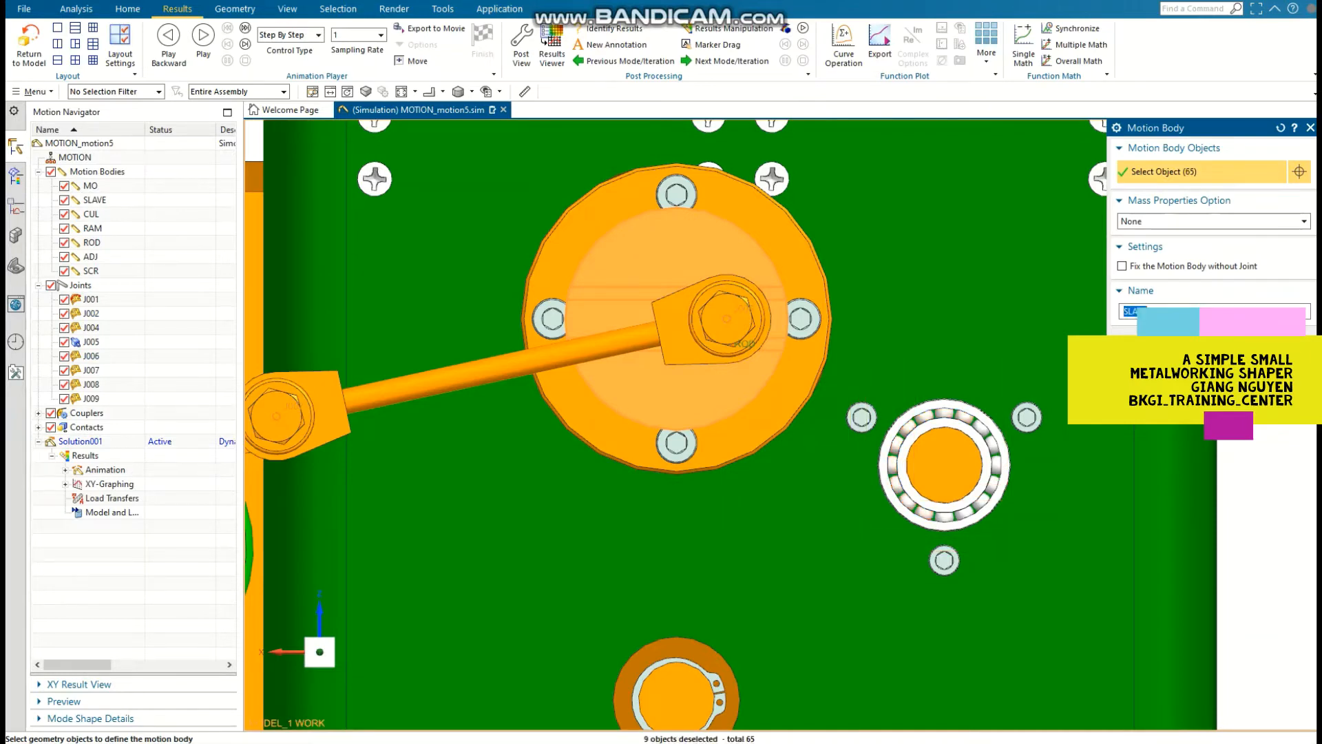
{"action": "key", "text": "Return"}
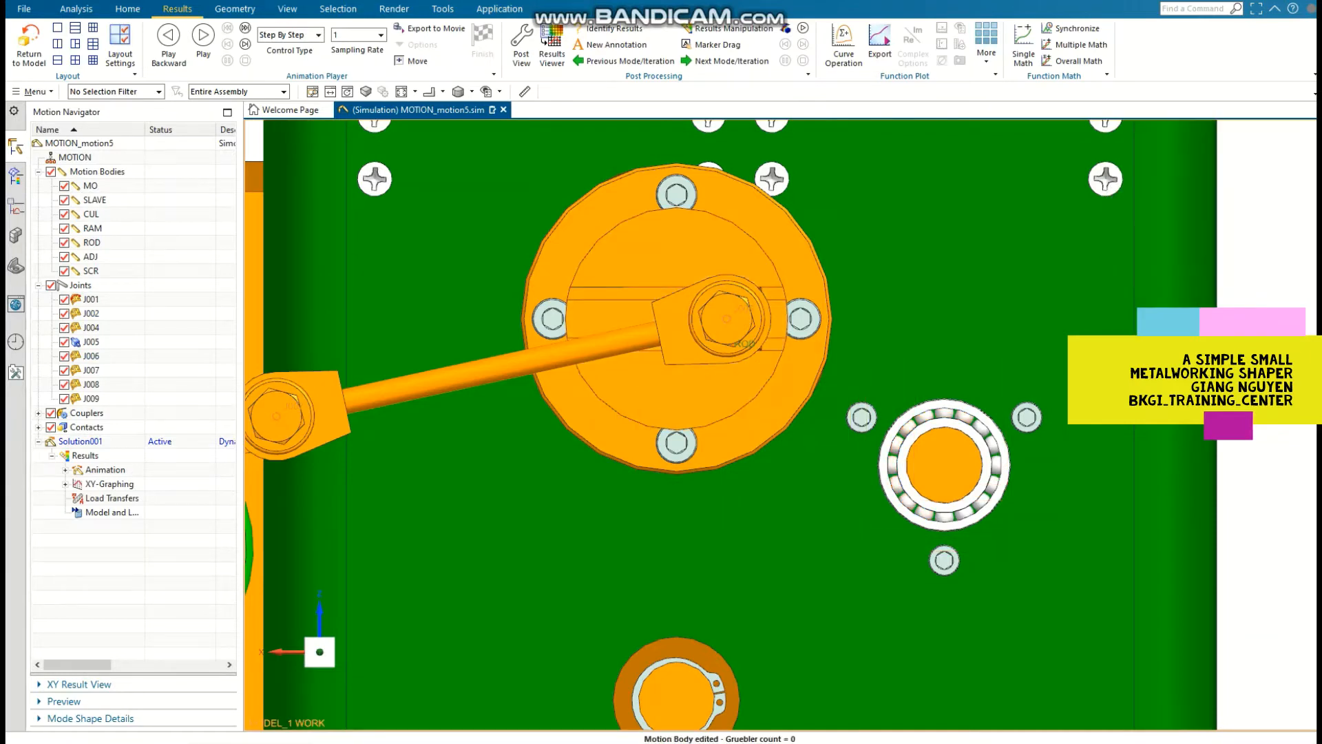
Step: Redisplay the hidden components of the MOTION_motion5 assembly and return to the list of motion objects
{"action": "left_click", "coordinate": [15, 235]}
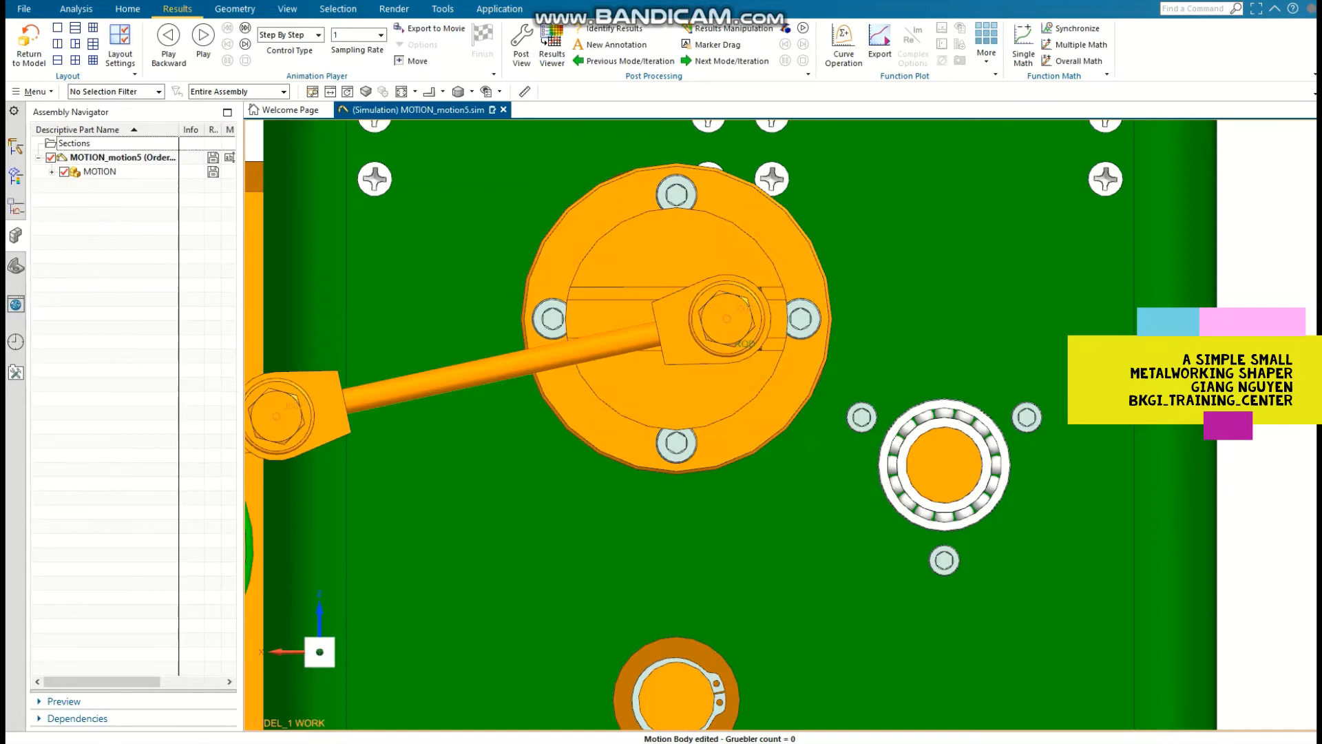
{"action": "left_click", "coordinate": [51, 157]}
{"action": "left_click", "coordinate": [50, 158]}
{"action": "left_click", "coordinate": [16, 146]}
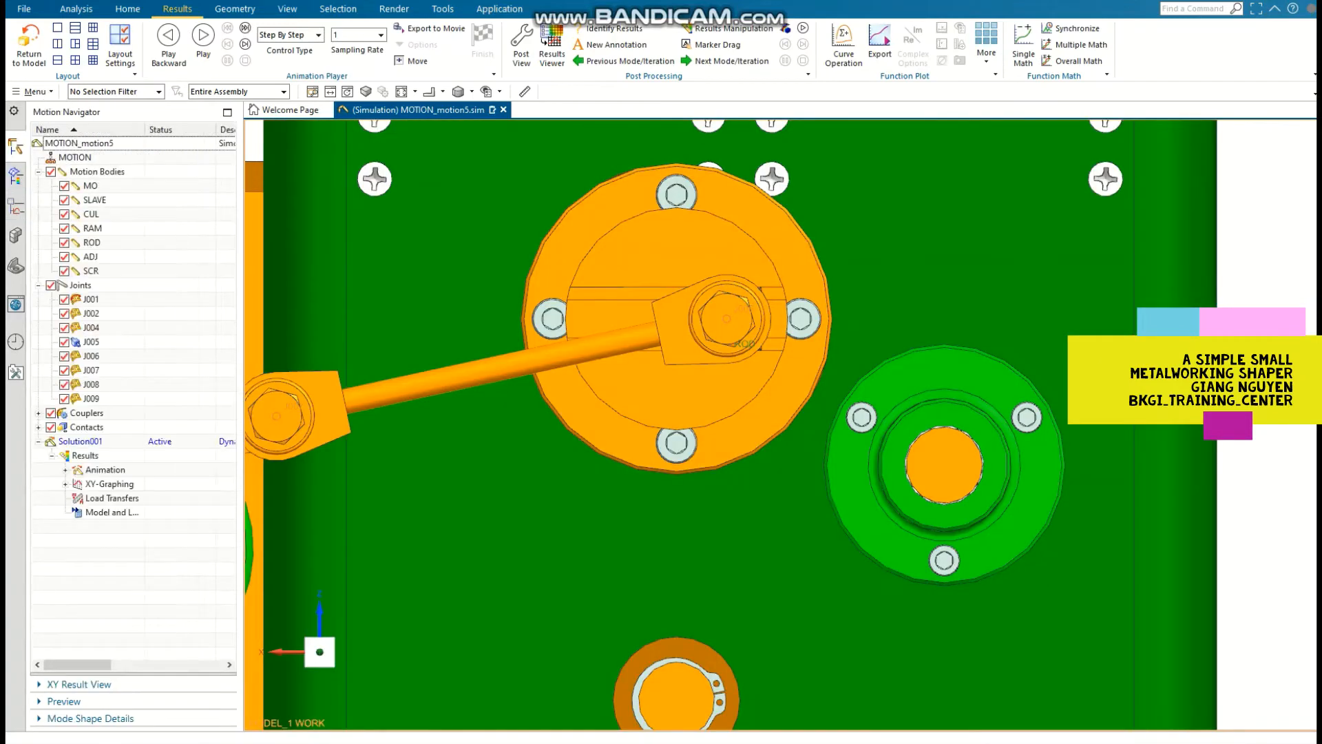
Step: Solve the motion solution Solution001 again with the edited SLAVE body
{"action": "left_click", "coordinate": [128, 9]}
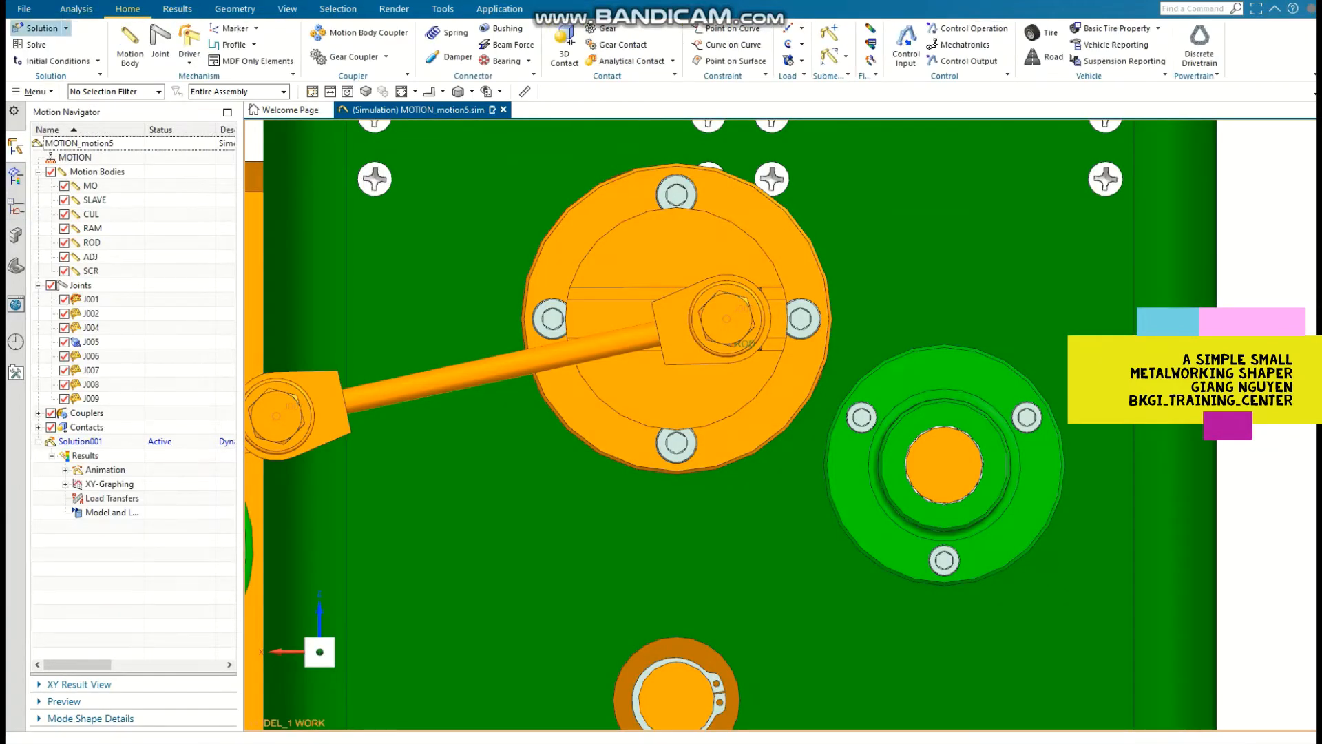
{"action": "key", "text": "alt+Tab"}
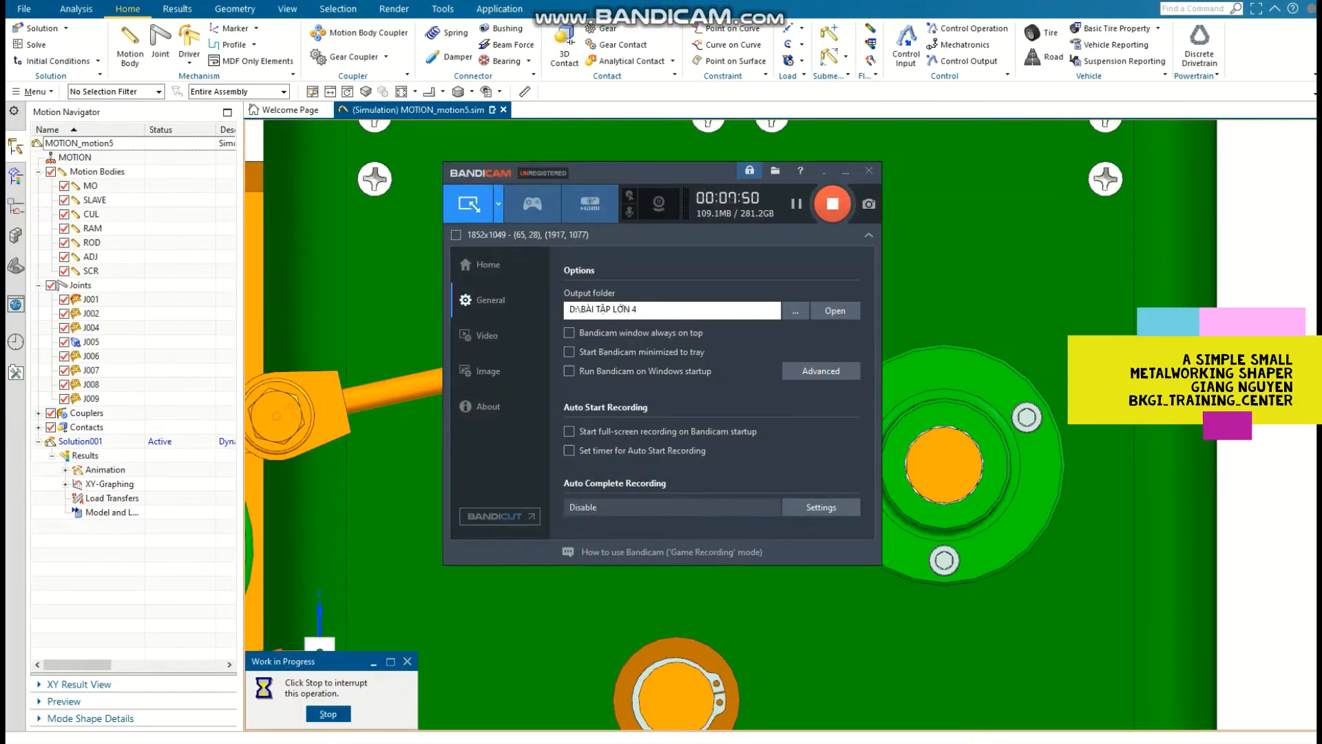
{"action": "key", "text": "alt+Tab"}
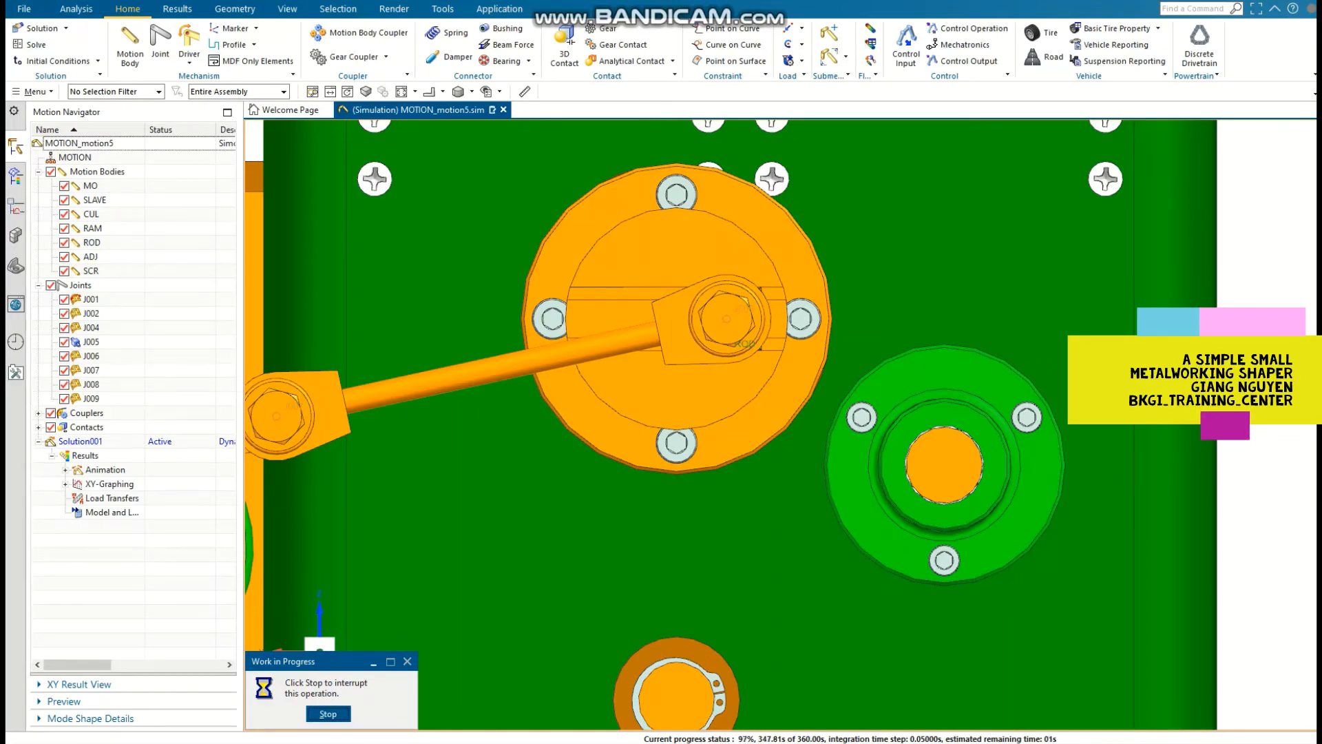
{"action": "left_click", "coordinate": [1311, 111]}
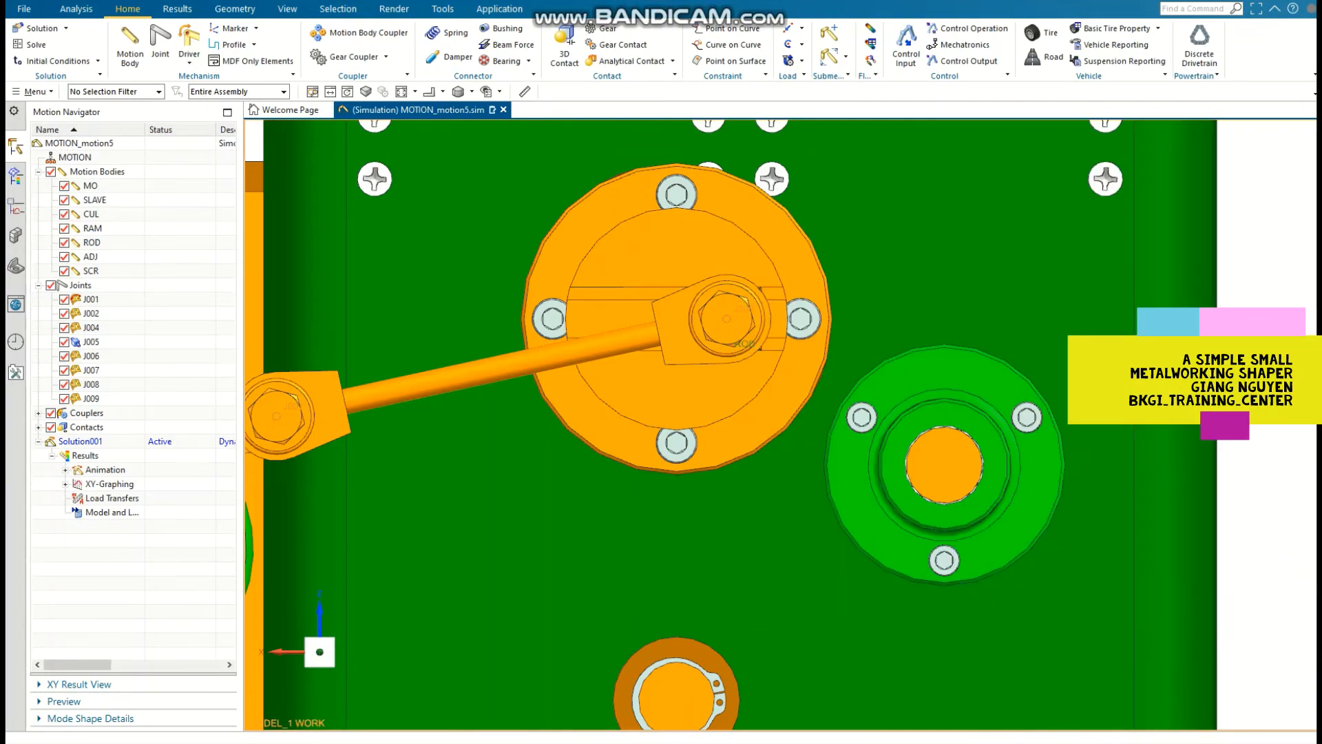
Step: Play the solved animation in the isometric view and watch it from the top and left views
{"action": "key", "text": "End"}
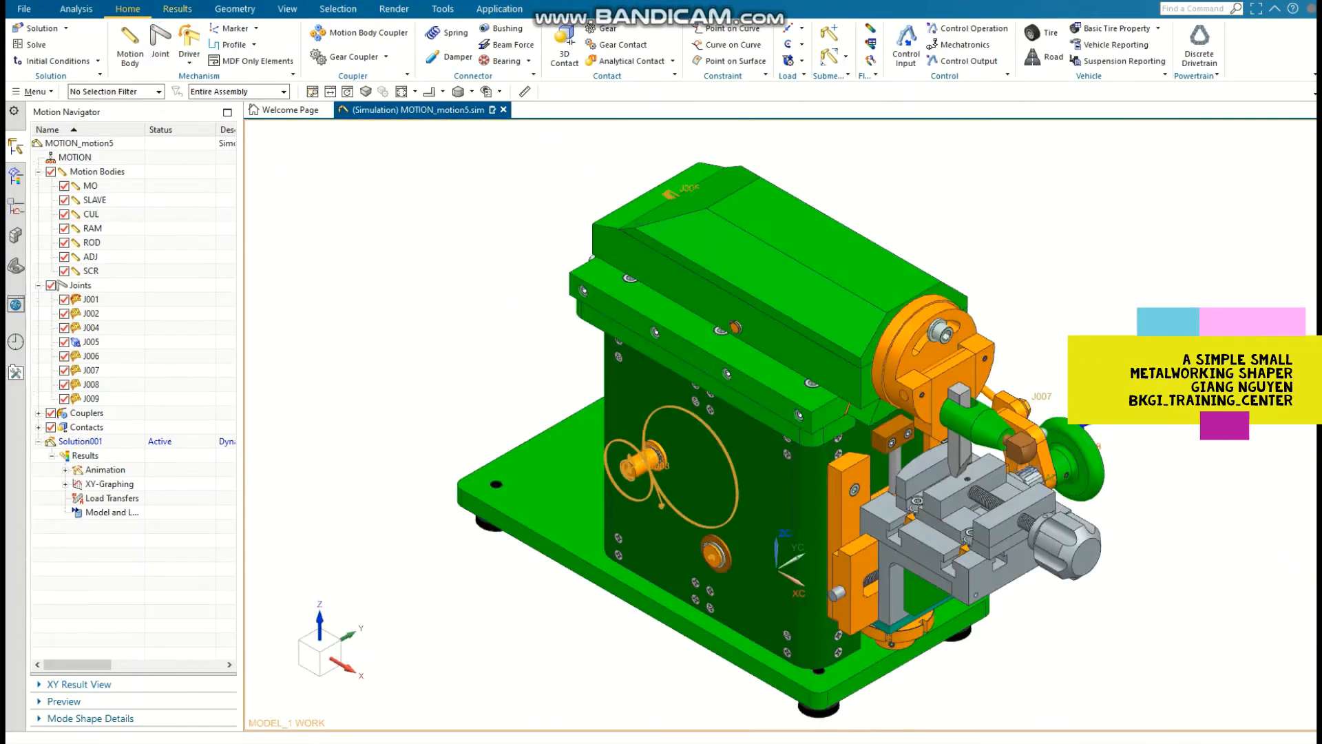
{"action": "left_click", "coordinate": [177, 9]}
{"action": "left_click", "coordinate": [204, 41]}
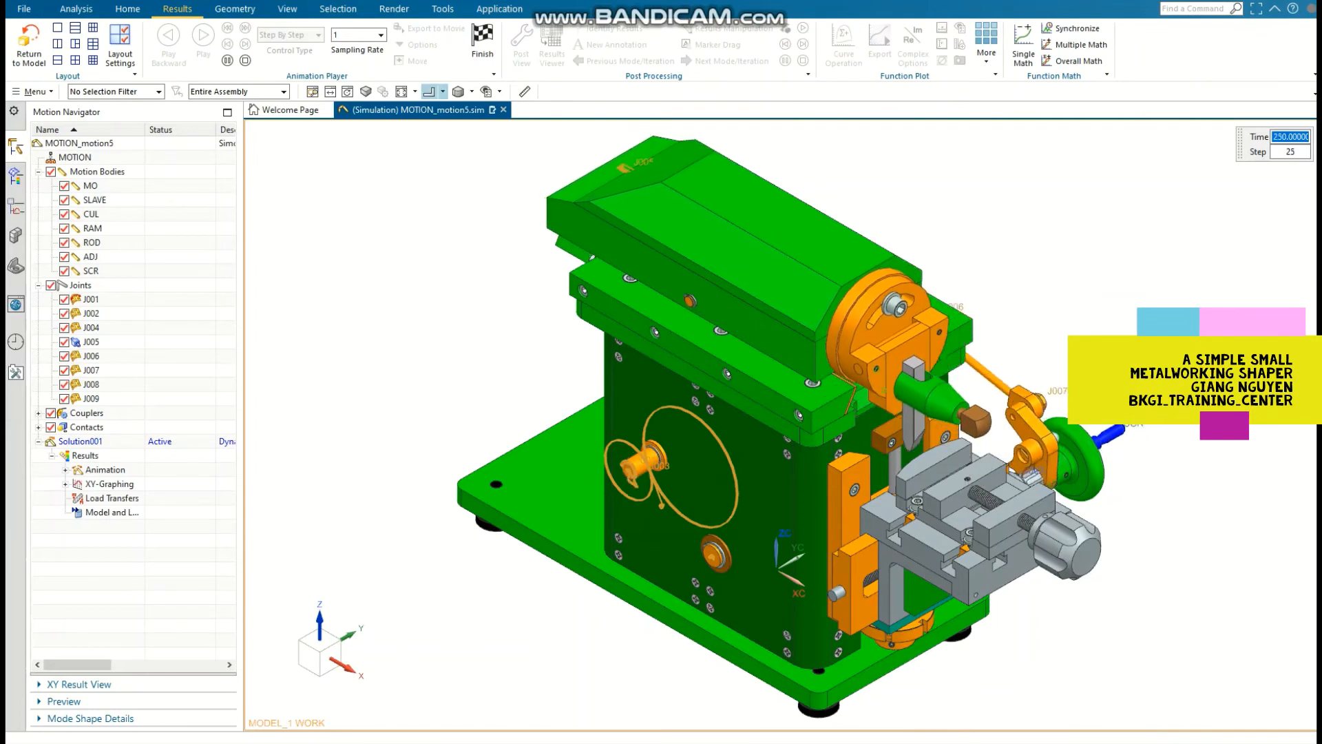
{"action": "left_click", "coordinate": [443, 92]}
{"action": "left_click", "coordinate": [456, 113]}
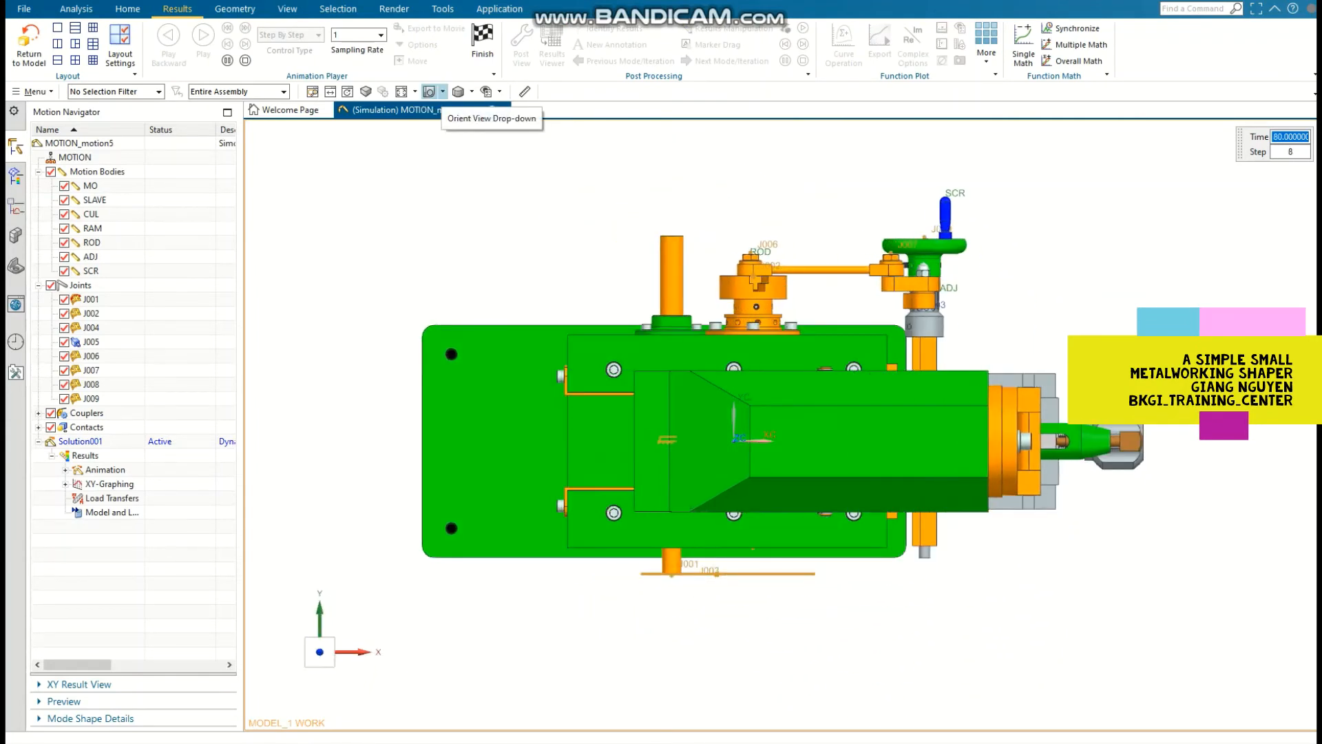
{"action": "left_click", "coordinate": [443, 92]}
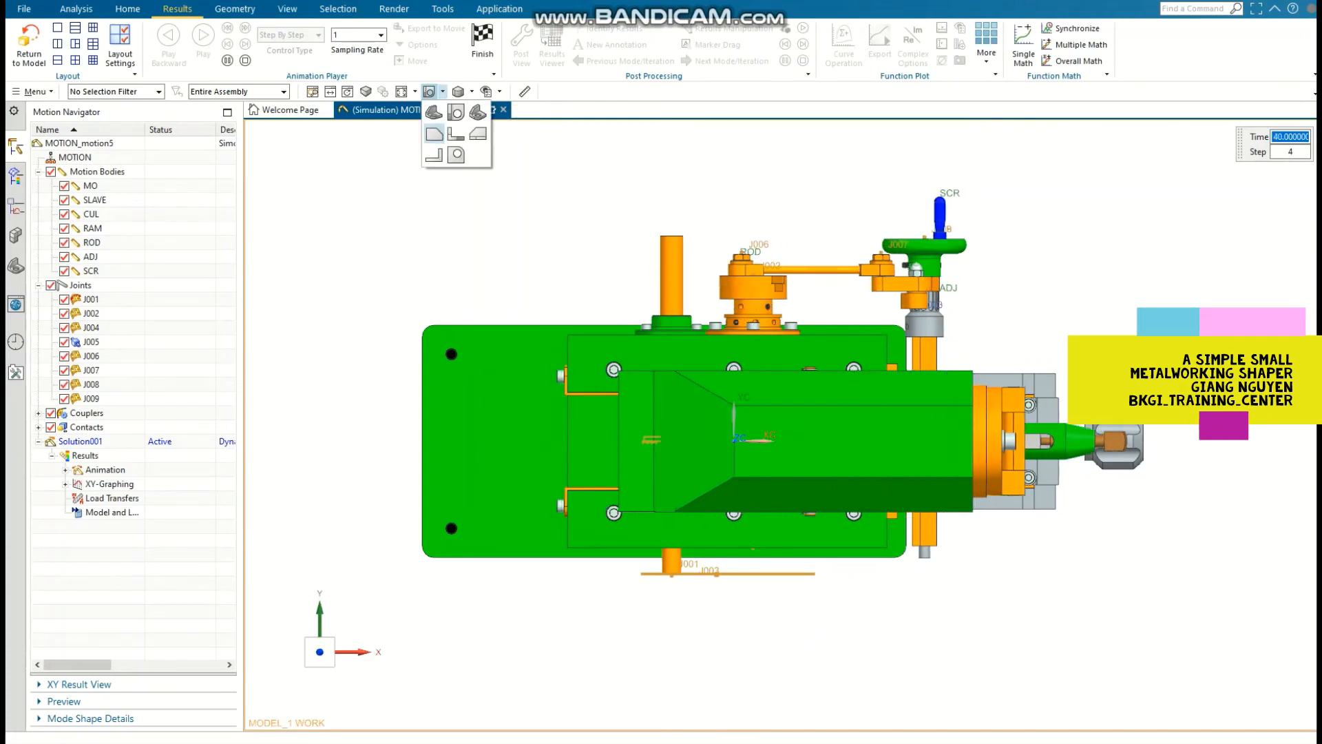
{"action": "left_click", "coordinate": [434, 134]}
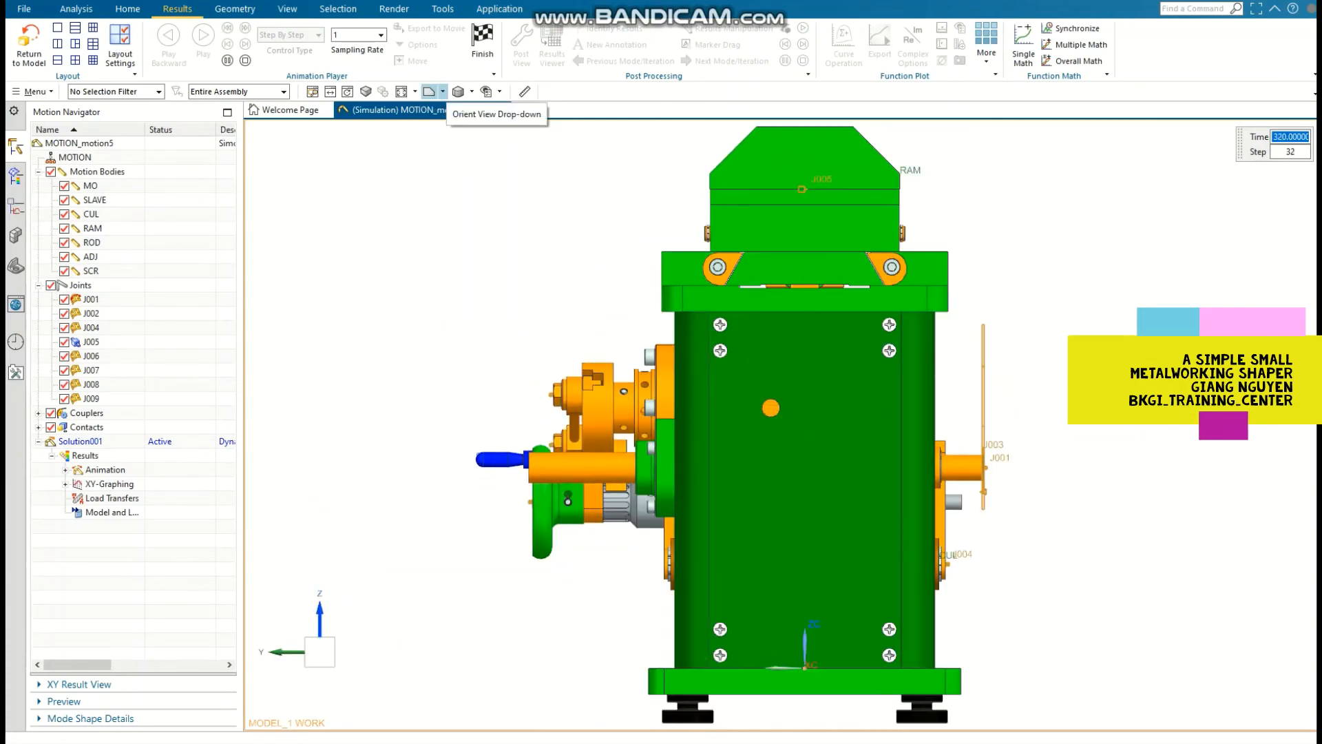
Step: Watch the running animation from the front, right, back and bottom views, and finish the playback
{"action": "left_click", "coordinate": [443, 92]}
{"action": "left_click", "coordinate": [433, 117]}
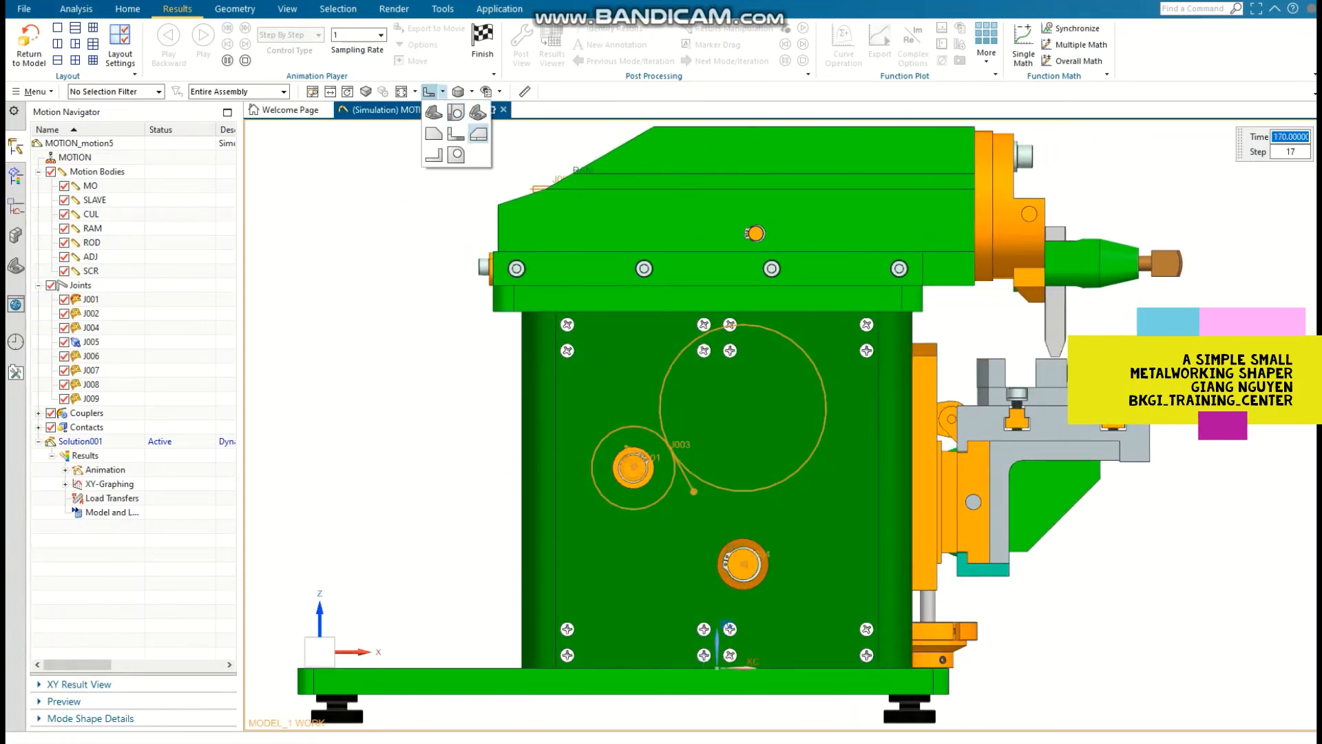
{"action": "left_click", "coordinate": [478, 134]}
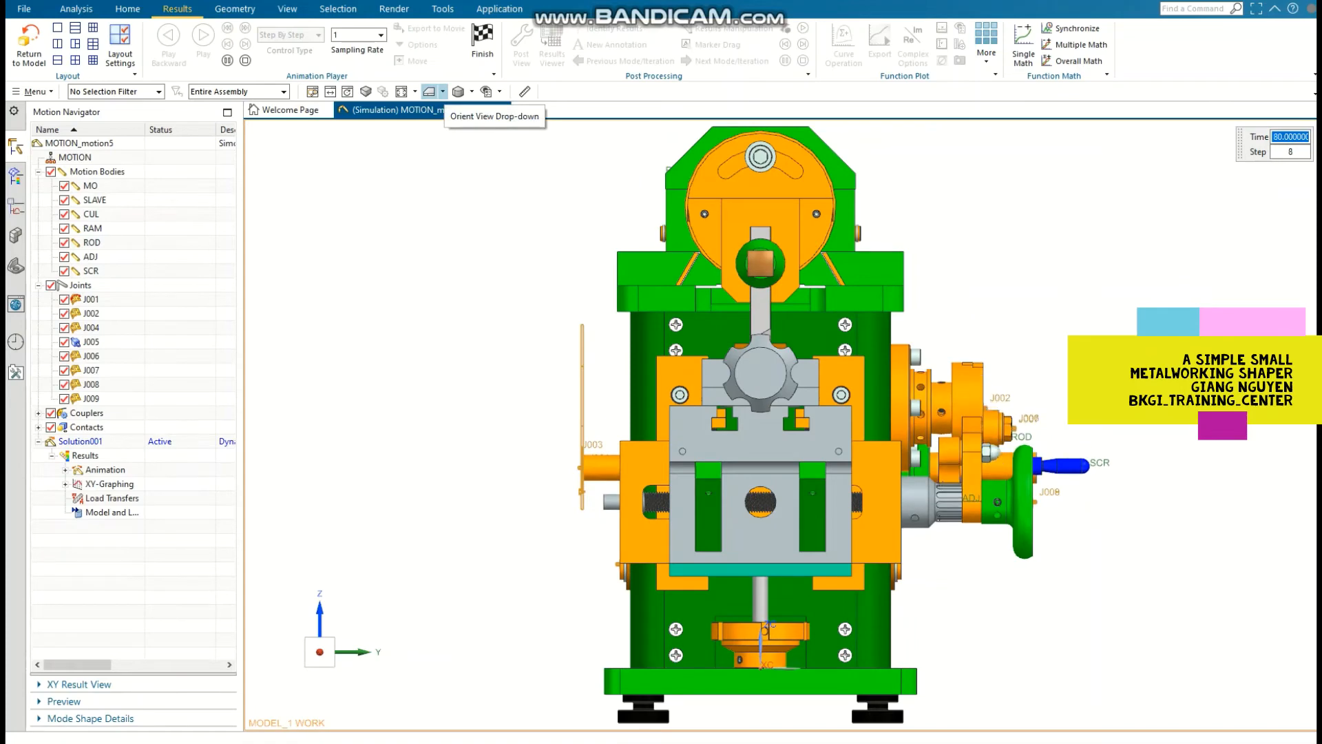
{"action": "left_click", "coordinate": [443, 92]}
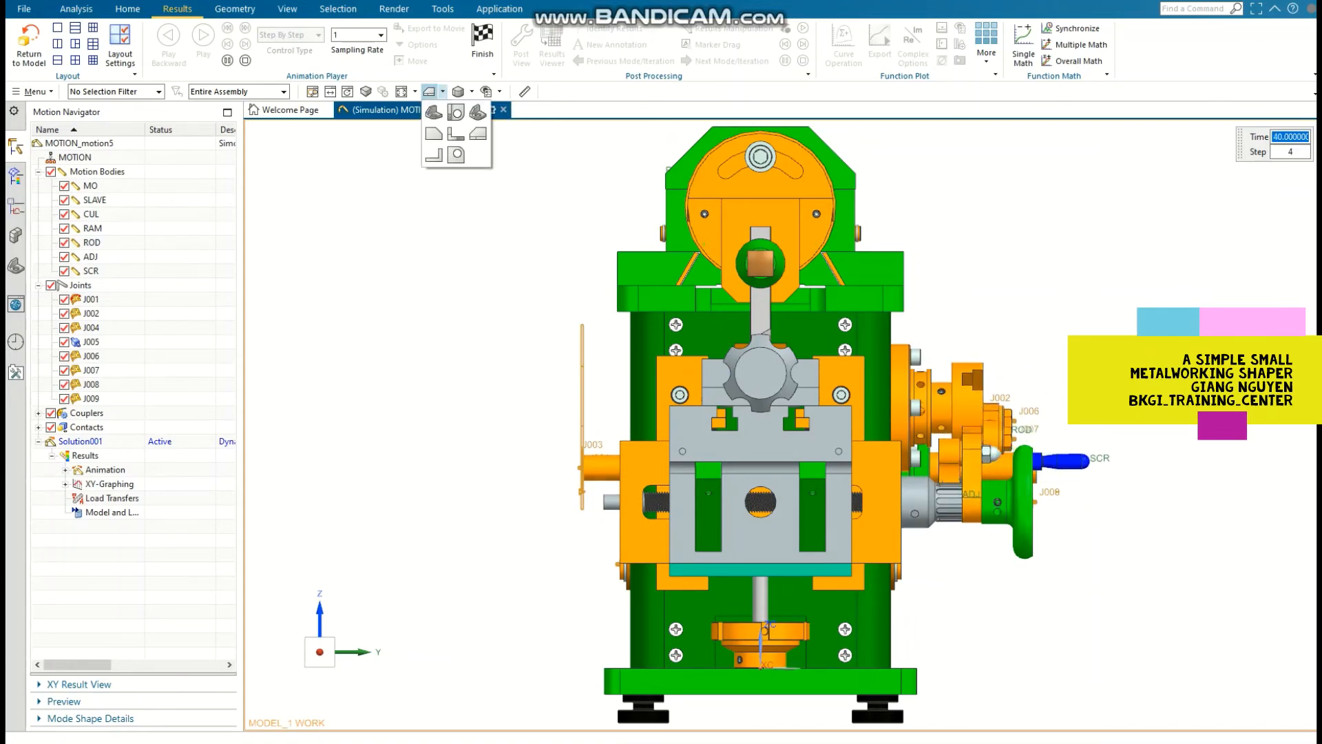
{"action": "left_click", "coordinate": [432, 155]}
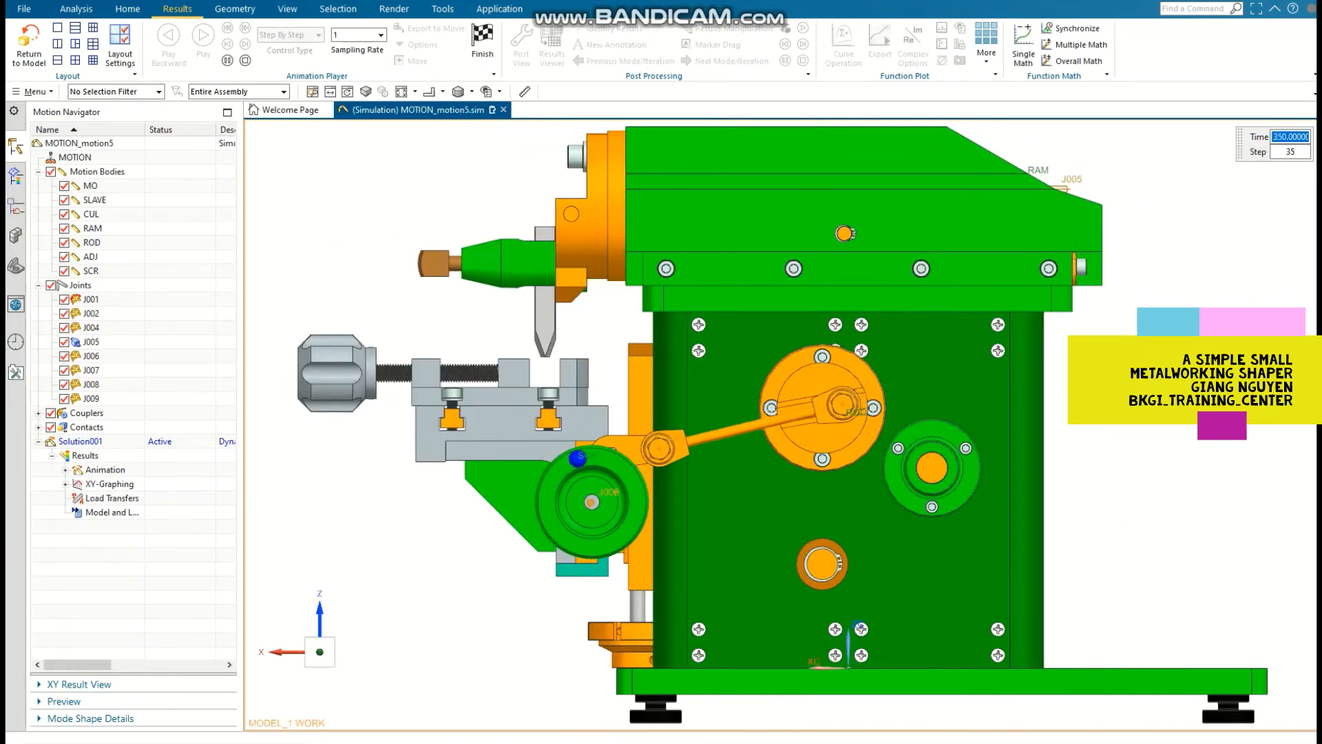
{"action": "left_click", "coordinate": [442, 91]}
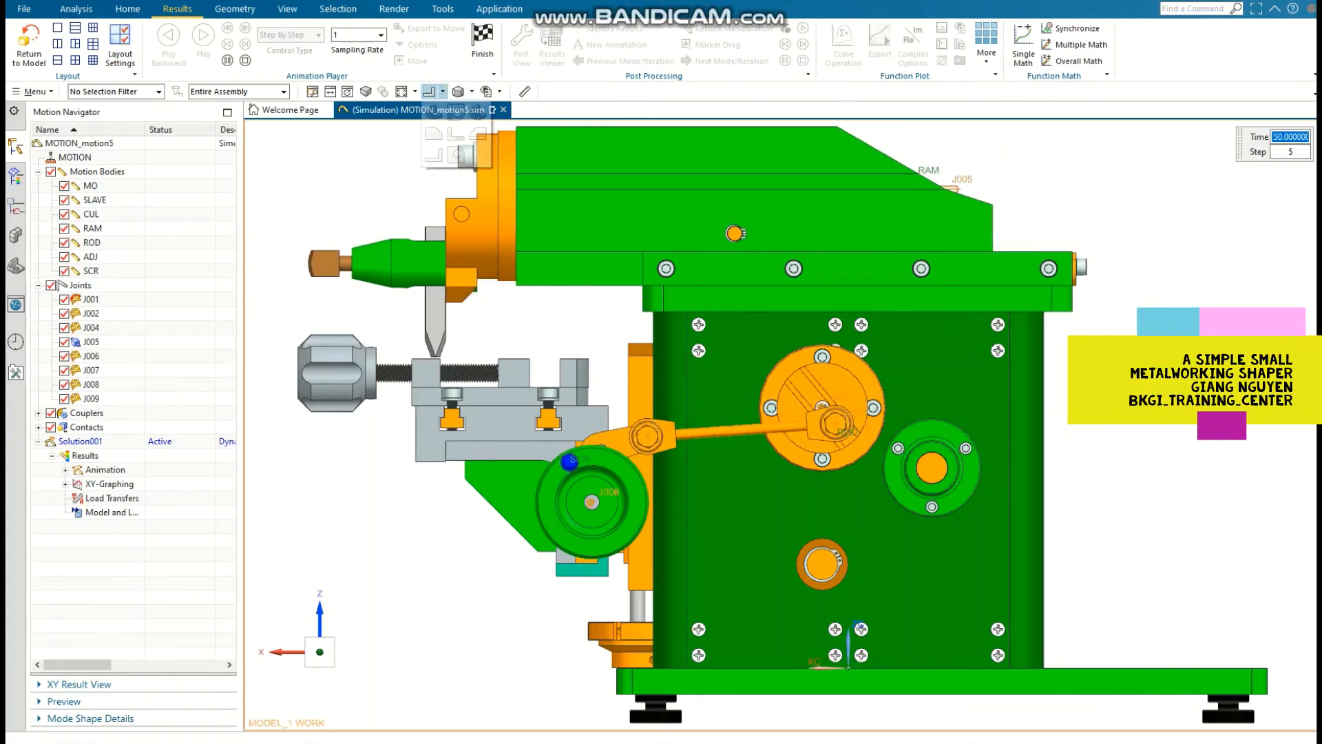
{"action": "left_click", "coordinate": [455, 155]}
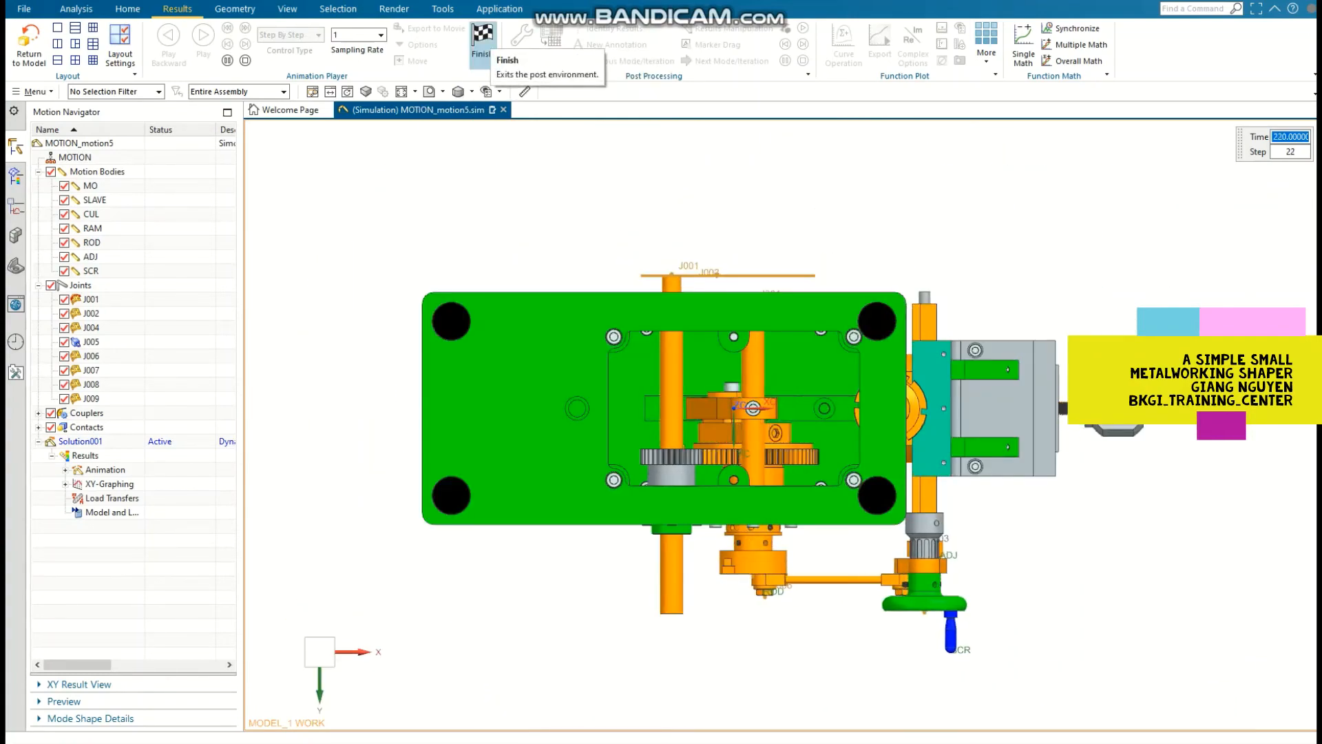
{"action": "left_click", "coordinate": [482, 45]}
Step: Make the shaper's column housing, ram covers and guide gib strips fully translucent so the internal mechanism can be seen
{"action": "scroll", "coordinate": [602, 234], "scroll_direction": "down", "scroll_amount": 2}
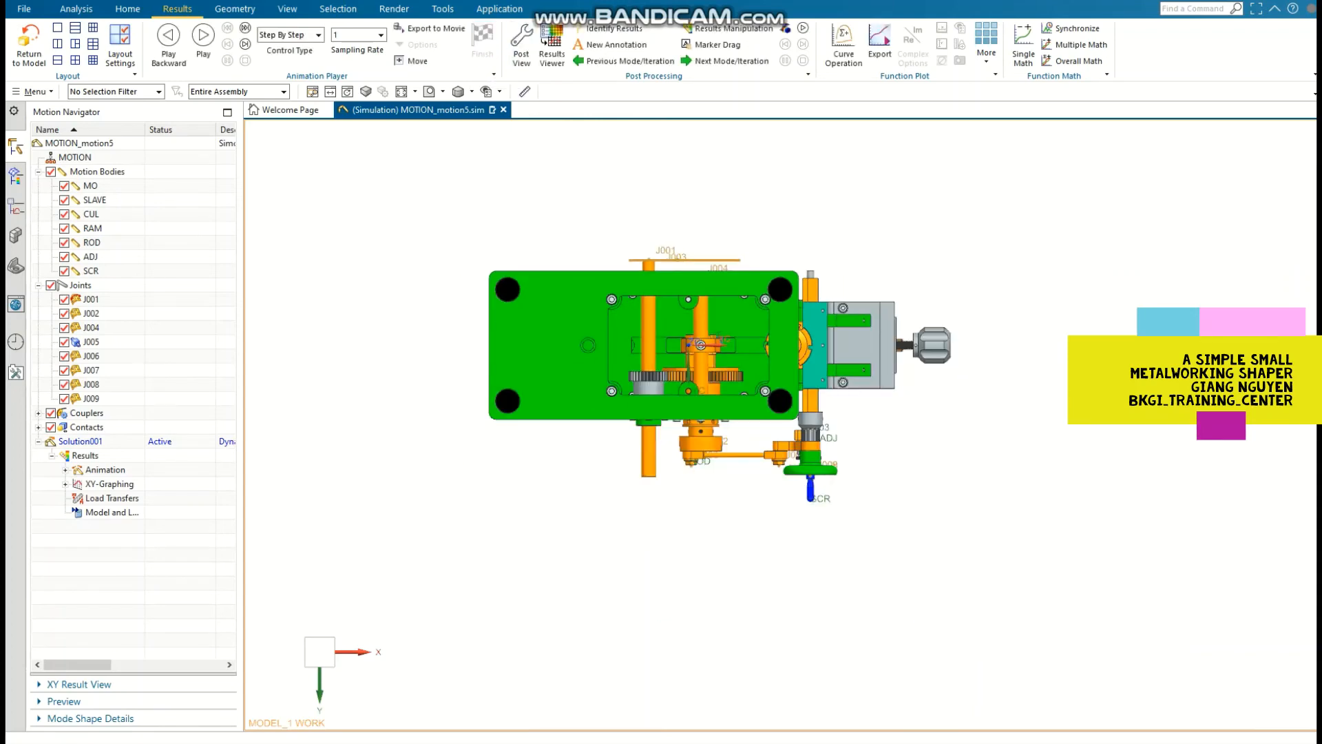
{"action": "middle_click_drag", "start_coordinate": [606, 234], "coordinate": [696, 347]}
{"action": "scroll", "coordinate": [696, 348], "scroll_direction": "up", "scroll_amount": 3}
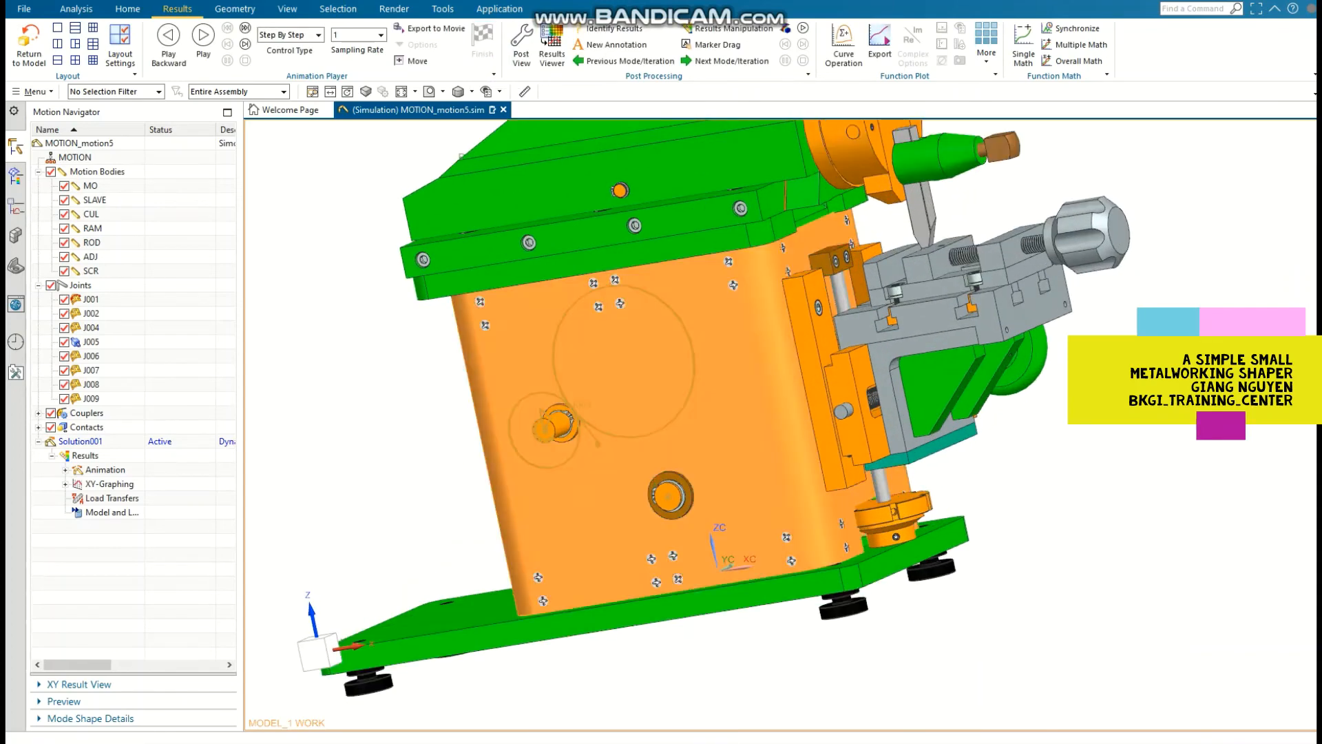
{"action": "left_click", "coordinate": [697, 300]}
{"action": "left_click", "coordinate": [689, 221]}
{"action": "left_click", "coordinate": [685, 183]}
{"action": "scroll", "coordinate": [686, 183], "scroll_direction": "down", "scroll_amount": 1}
{"action": "left_click", "coordinate": [791, 193]}
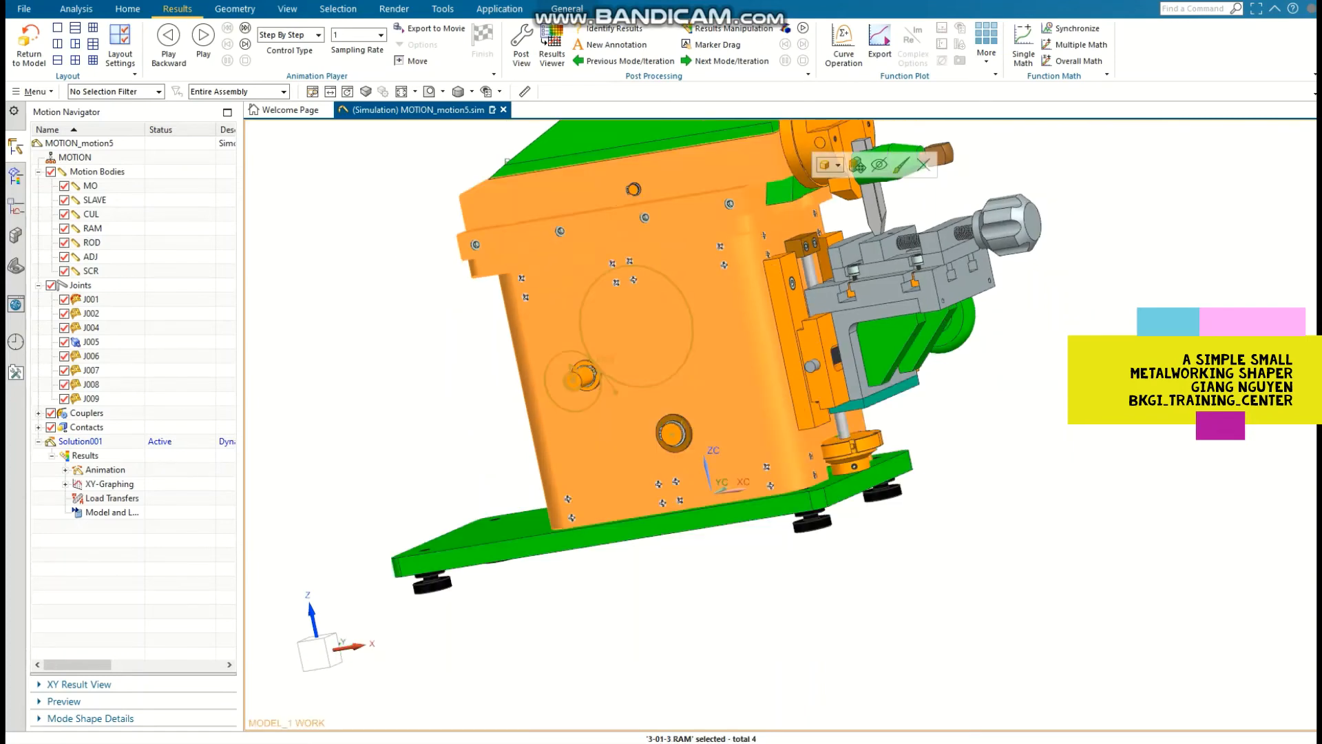
{"action": "scroll", "coordinate": [747, 197], "scroll_direction": "down", "scroll_amount": 2}
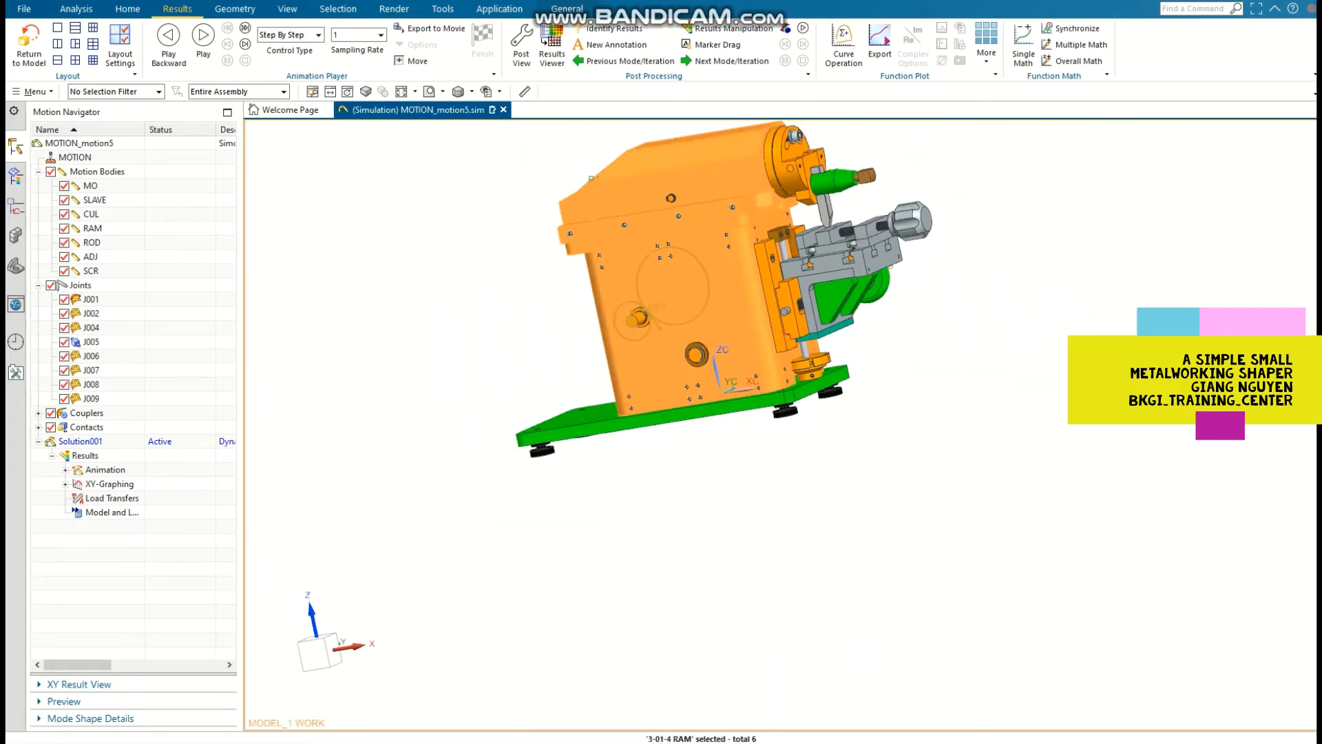
{"action": "middle_click_drag", "start_coordinate": [747, 196], "coordinate": [427, 271], "text": "shift"}
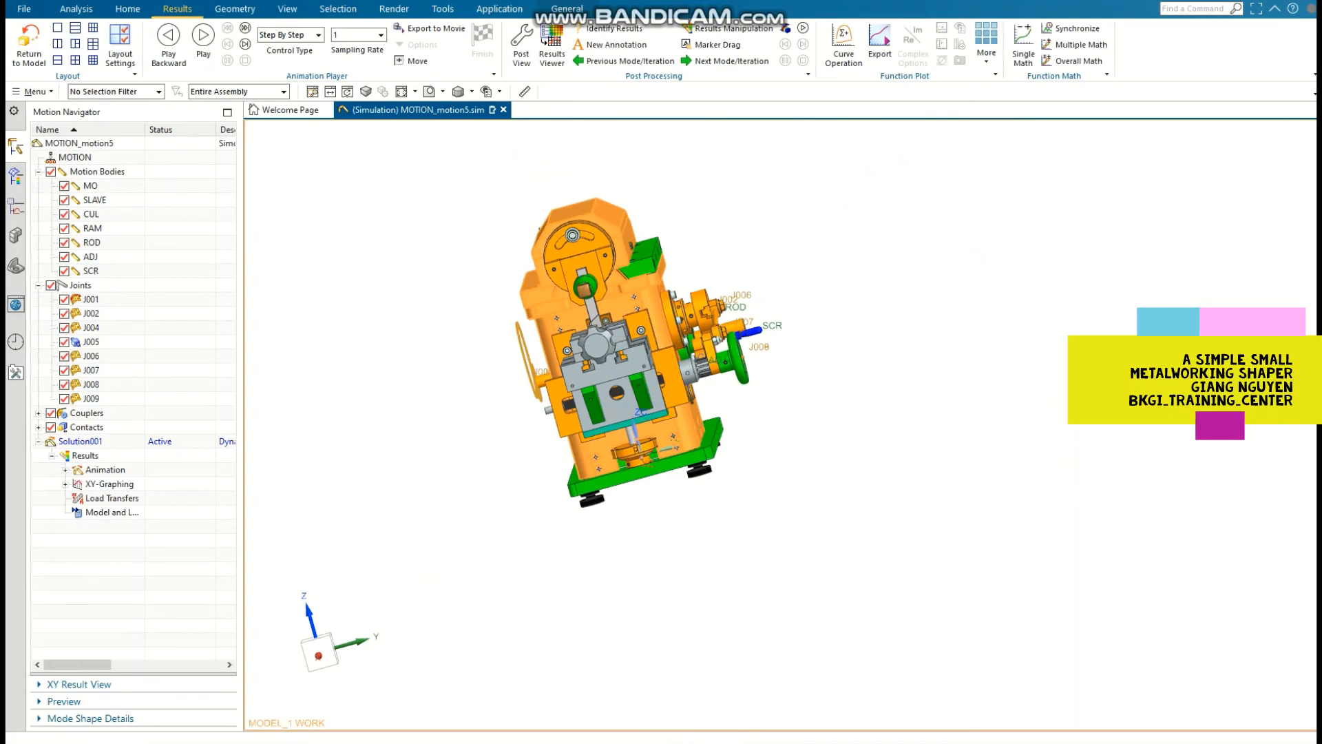
{"action": "scroll", "coordinate": [624, 278], "scroll_direction": "up", "scroll_amount": 3}
{"action": "left_click", "coordinate": [624, 278]}
{"action": "scroll", "coordinate": [624, 278], "scroll_direction": "up", "scroll_amount": 2}
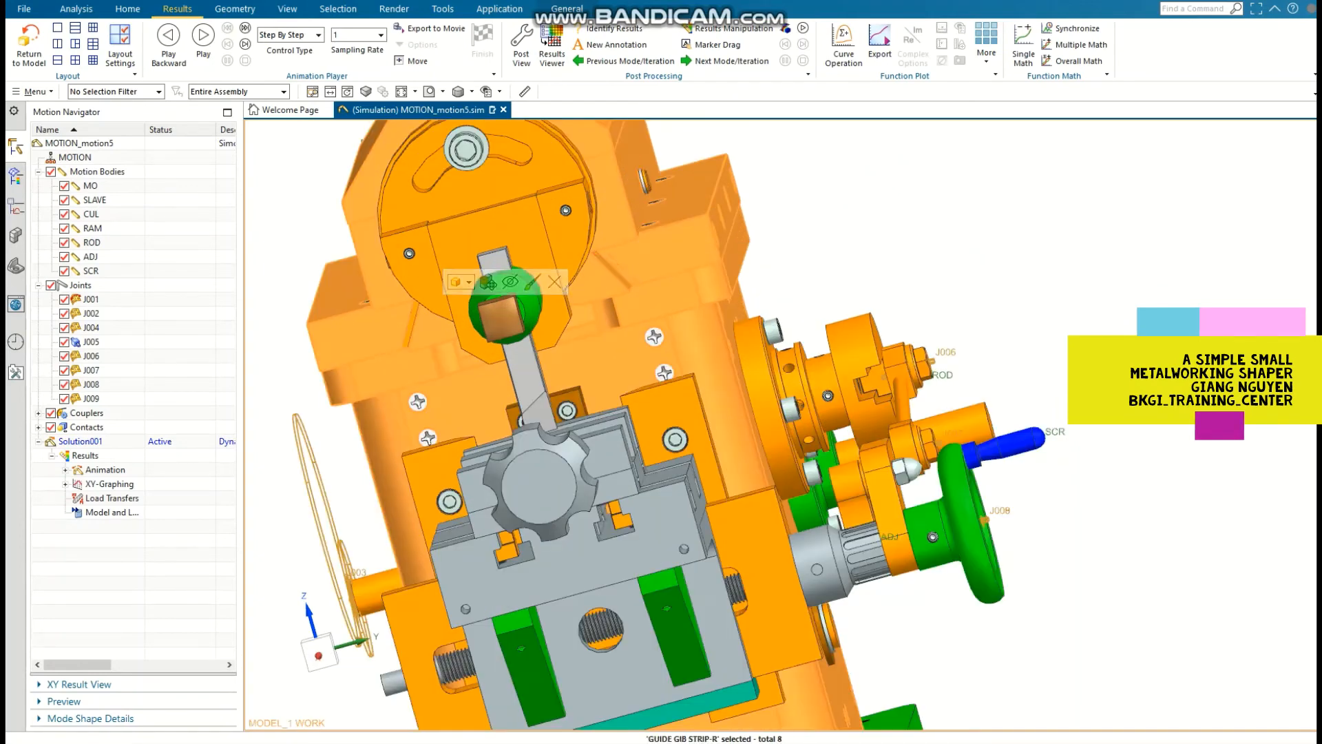
{"action": "left_click", "coordinate": [492, 336]}
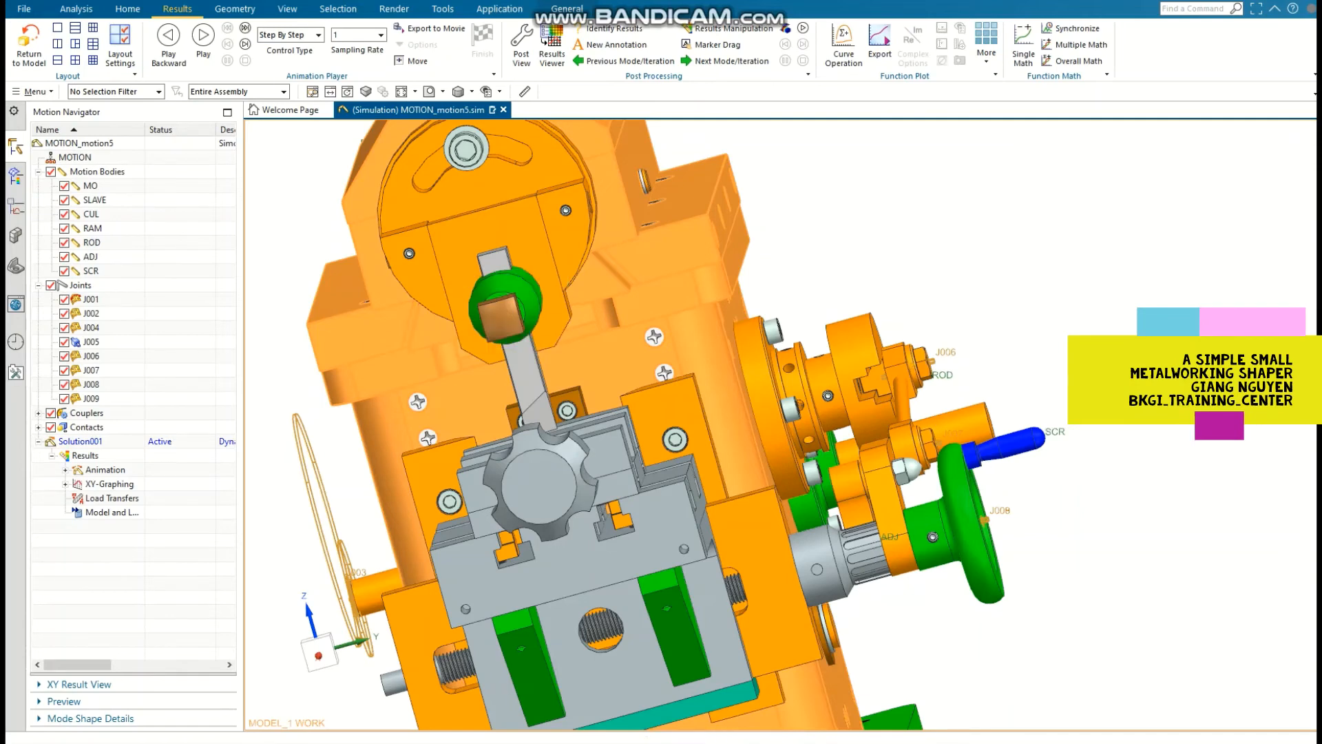
{"action": "left_click_drag", "start_coordinate": [1131, 324], "coordinate": [1301, 324]}
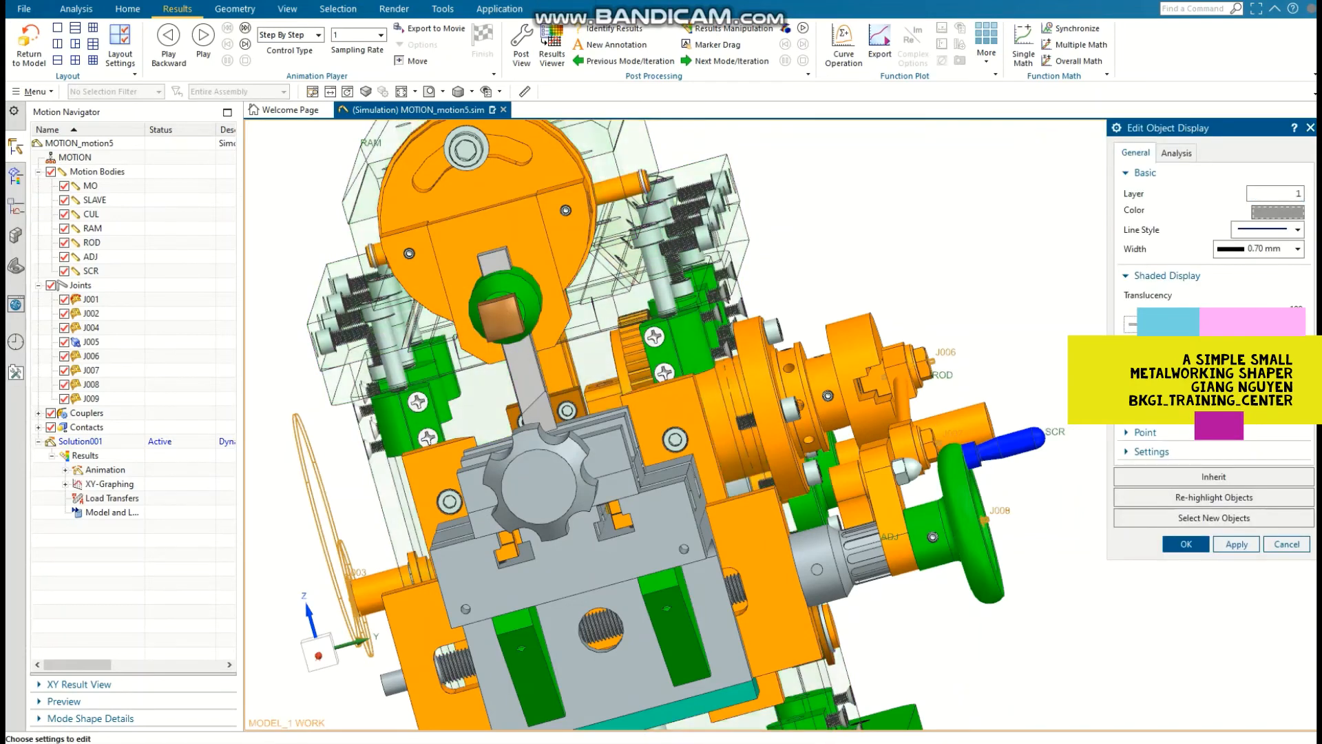
{"action": "left_click", "coordinate": [1187, 544]}
Step: Play the solved animation in the isometric view with the housing translucent, and watch it from the top view
{"action": "key", "text": "End"}
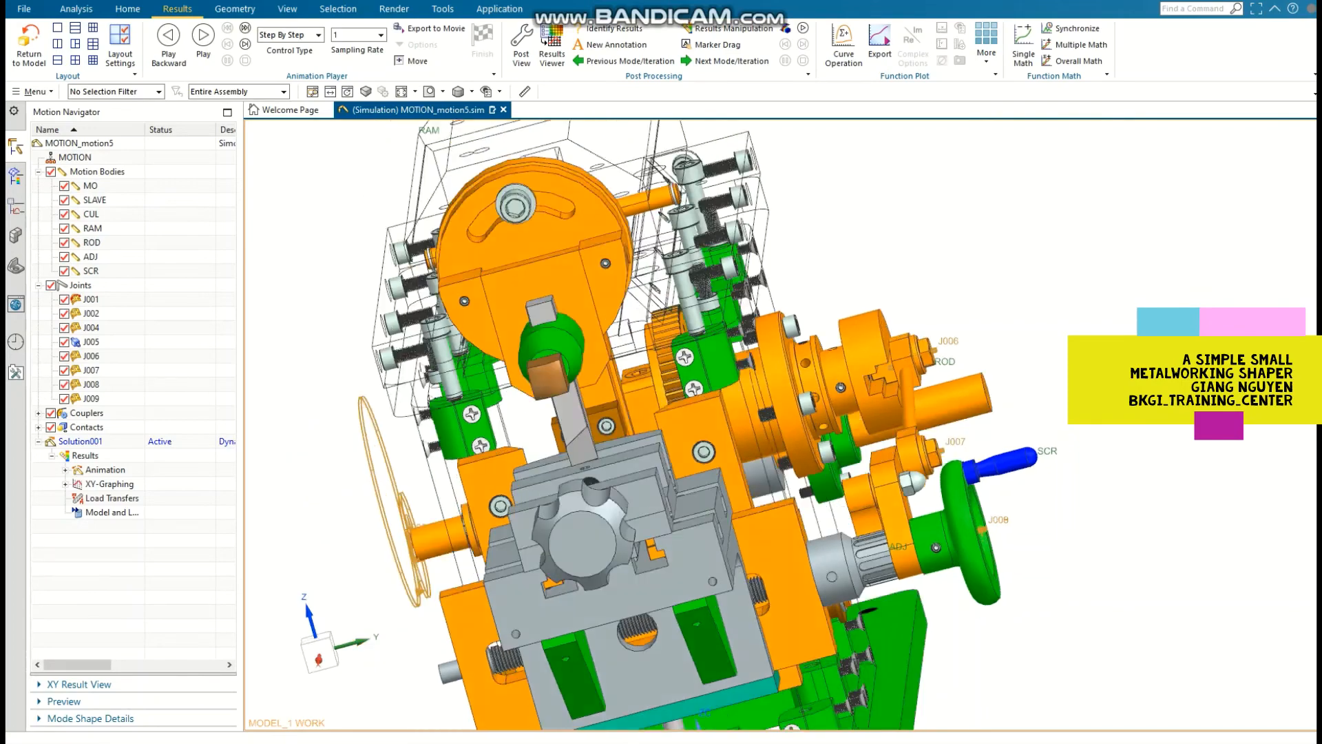
{"action": "key", "text": "Home"}
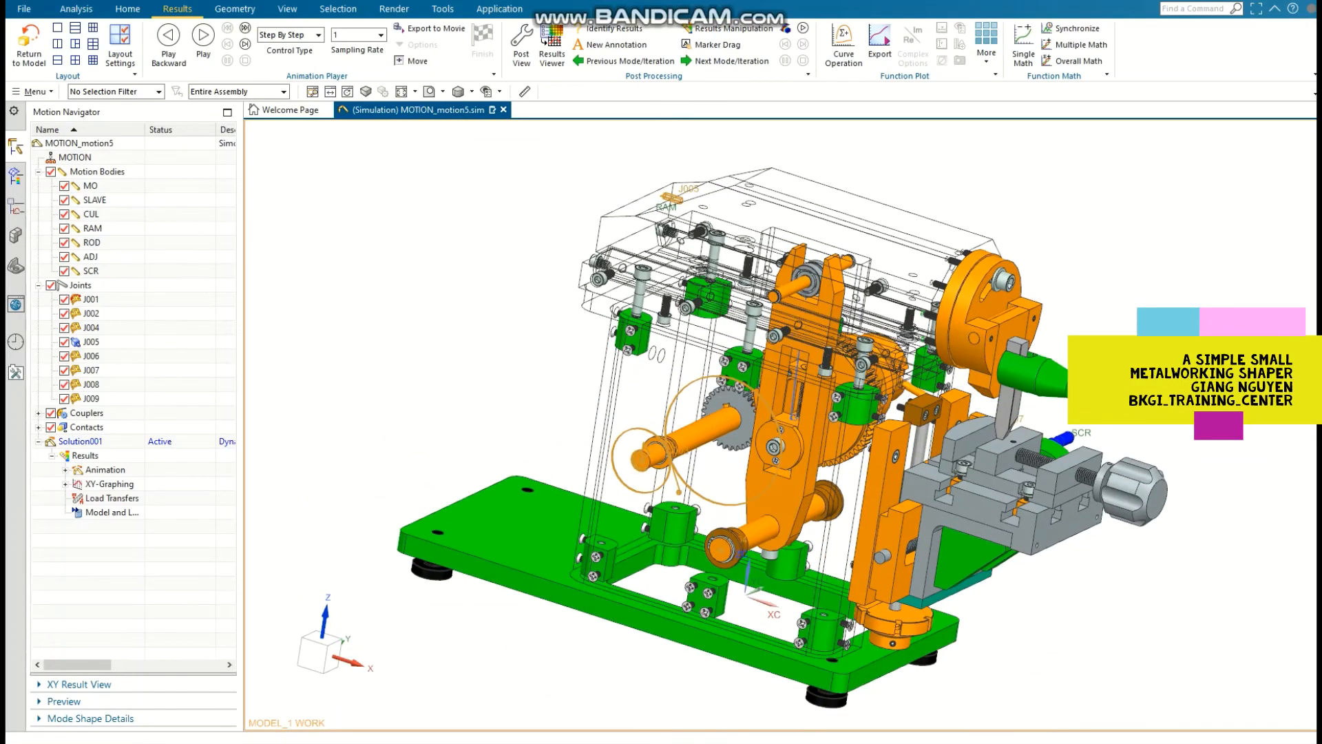
{"action": "key", "text": "End"}
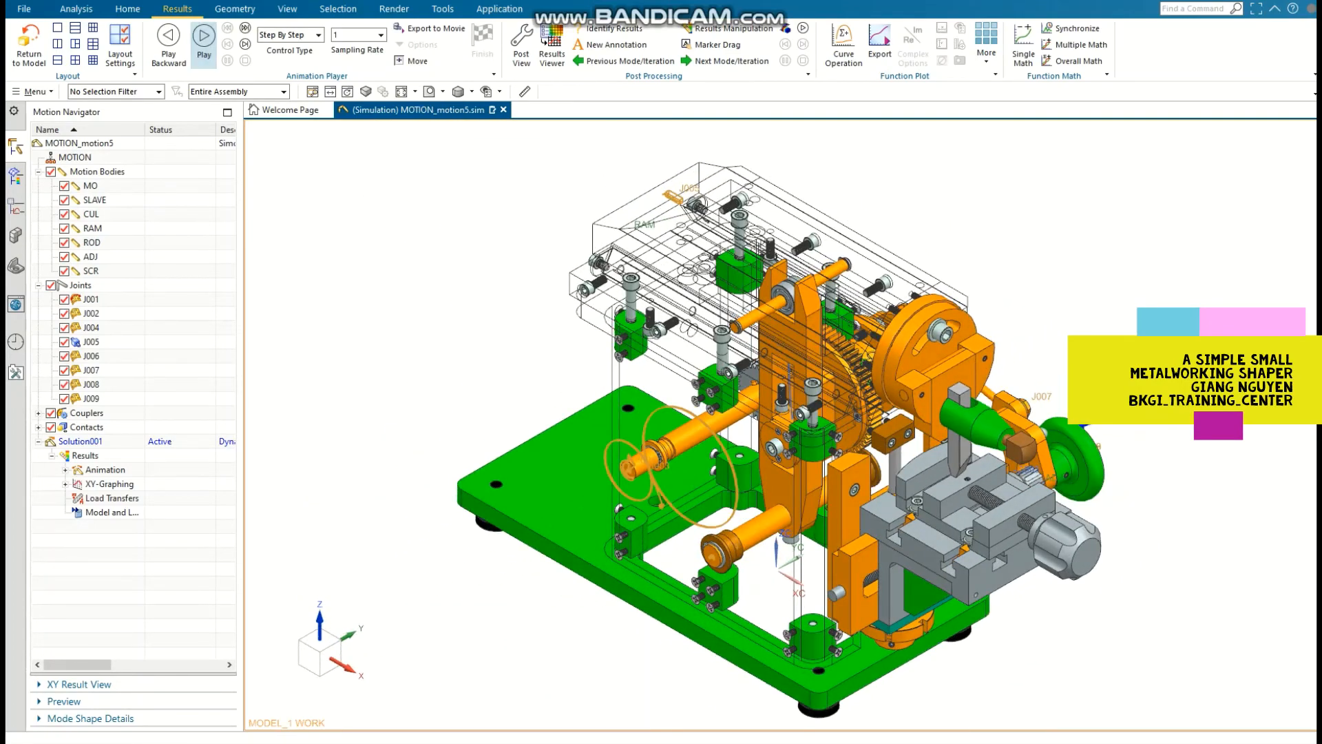
{"action": "left_click", "coordinate": [204, 43]}
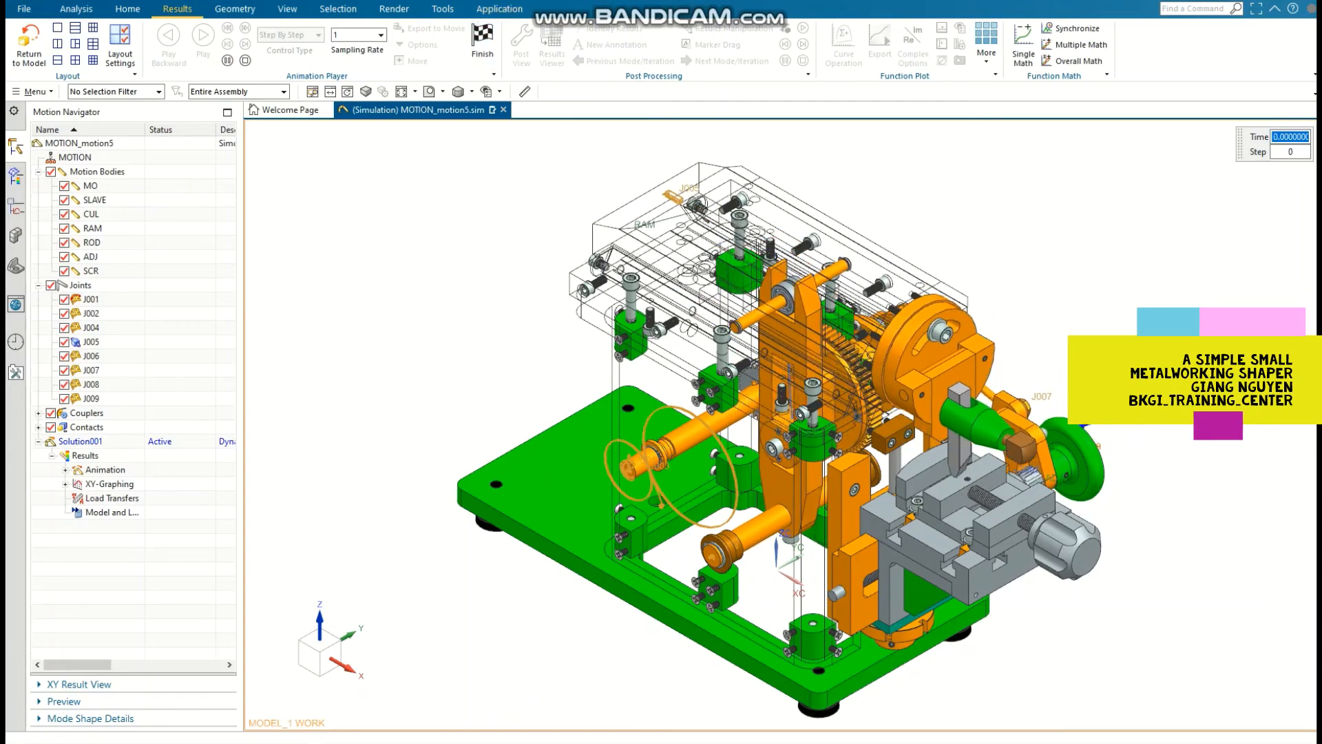
{"action": "left_click", "coordinate": [443, 92]}
{"action": "left_click", "coordinate": [435, 113]}
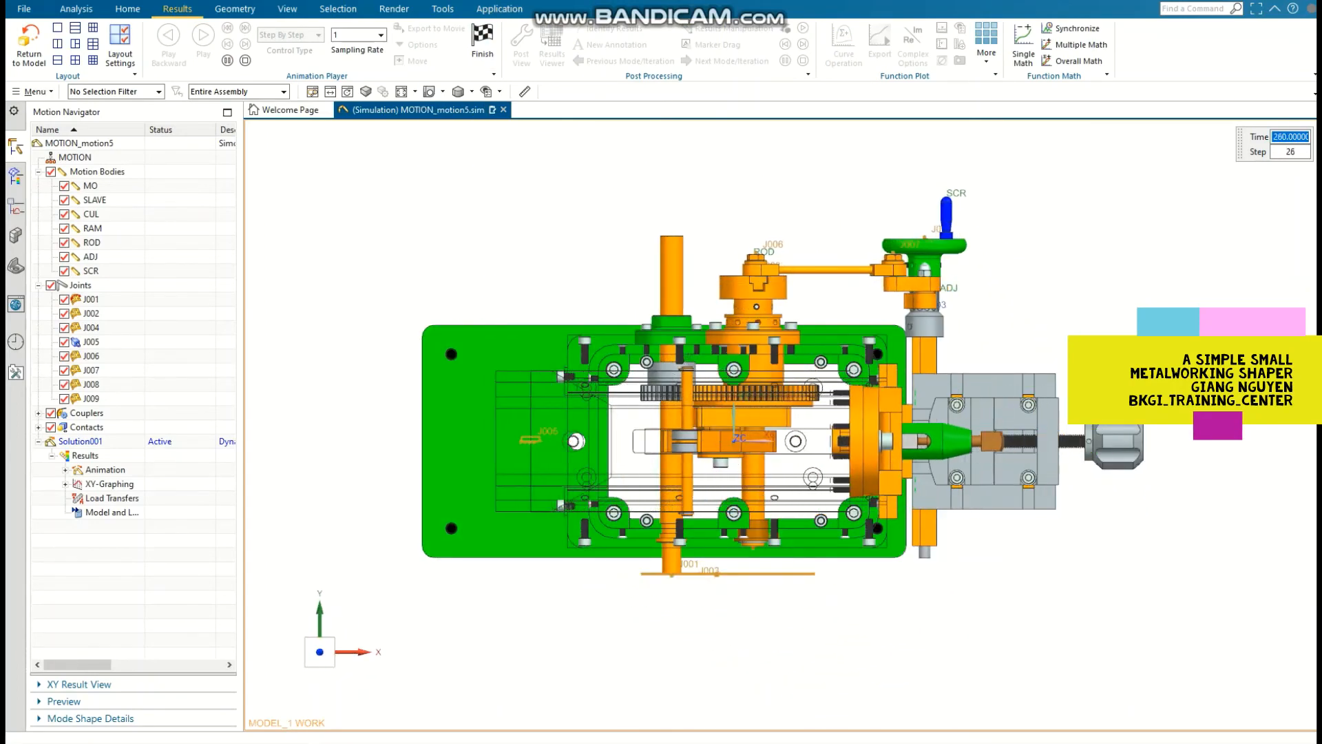
Step: Examine the exposed mechanism in the running animation from the left, front and right views
{"action": "left_click", "coordinate": [442, 92]}
{"action": "left_click", "coordinate": [435, 134]}
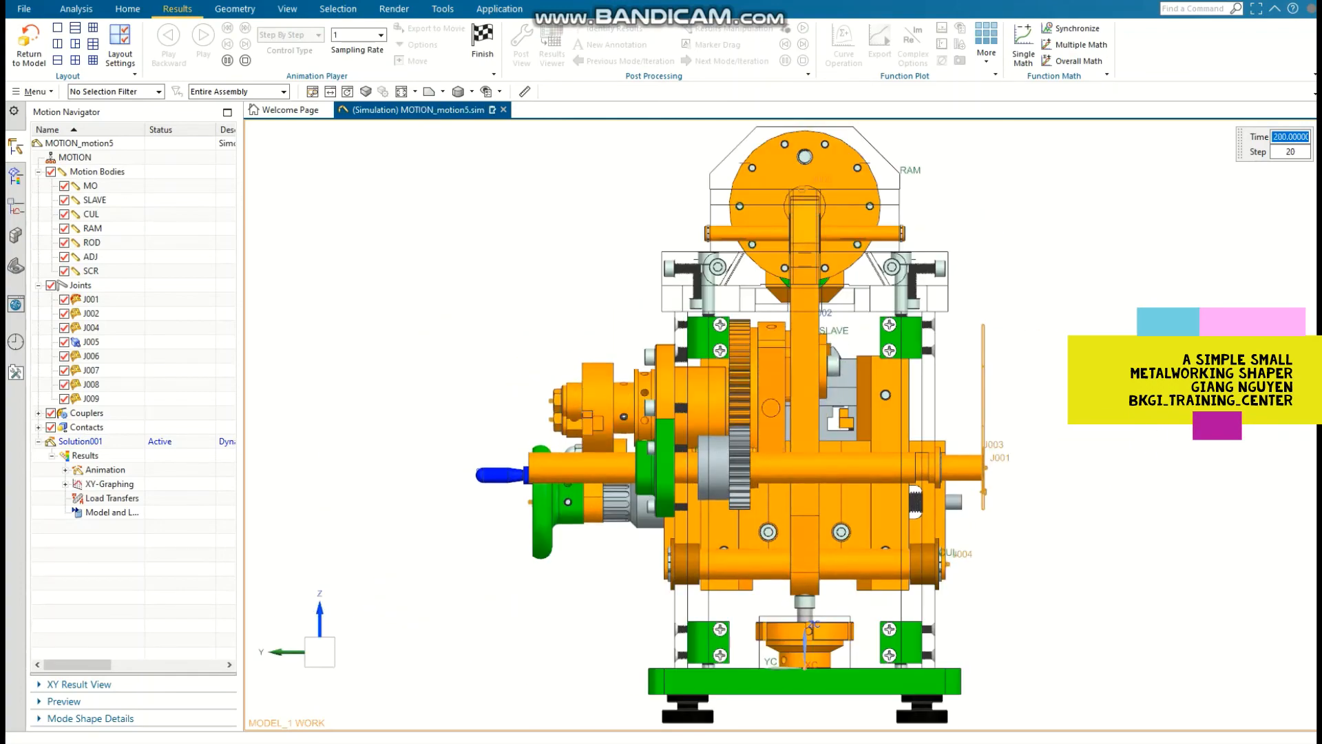
{"action": "left_click", "coordinate": [442, 92]}
{"action": "left_click", "coordinate": [455, 134]}
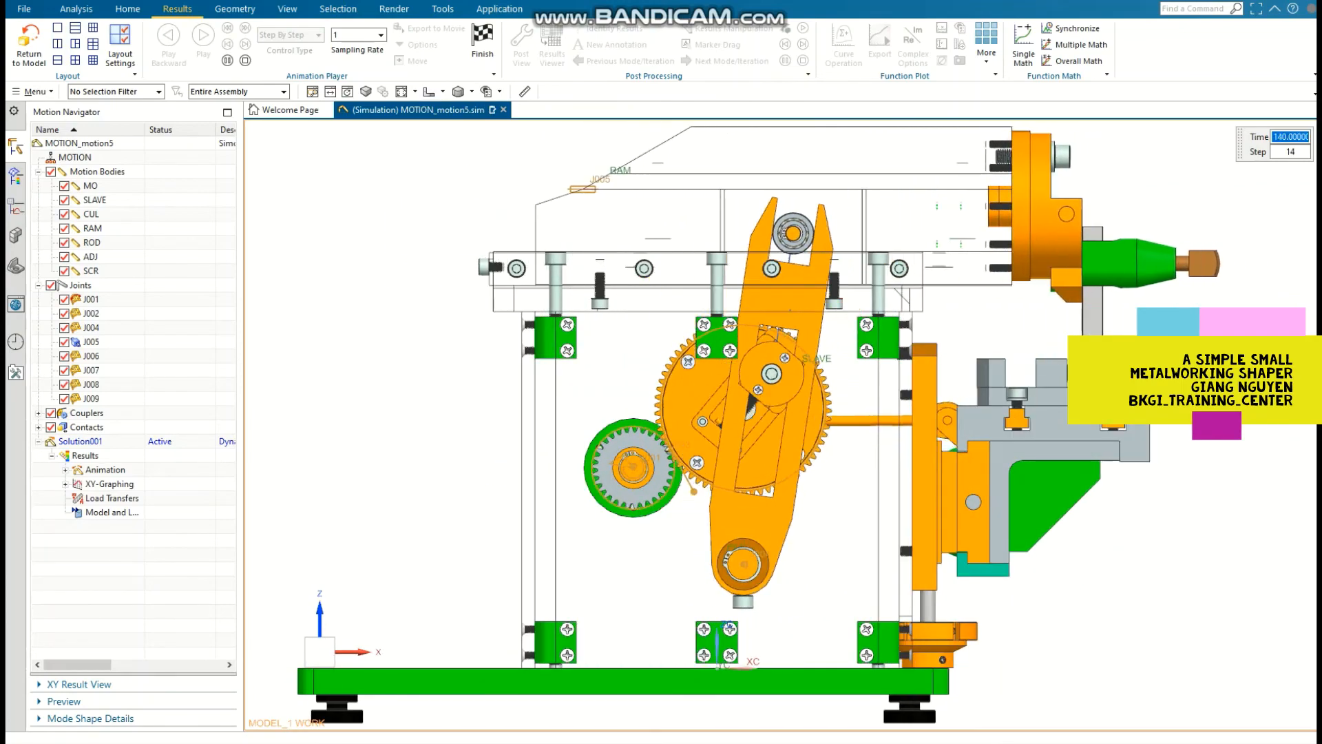
{"action": "left_click", "coordinate": [442, 91]}
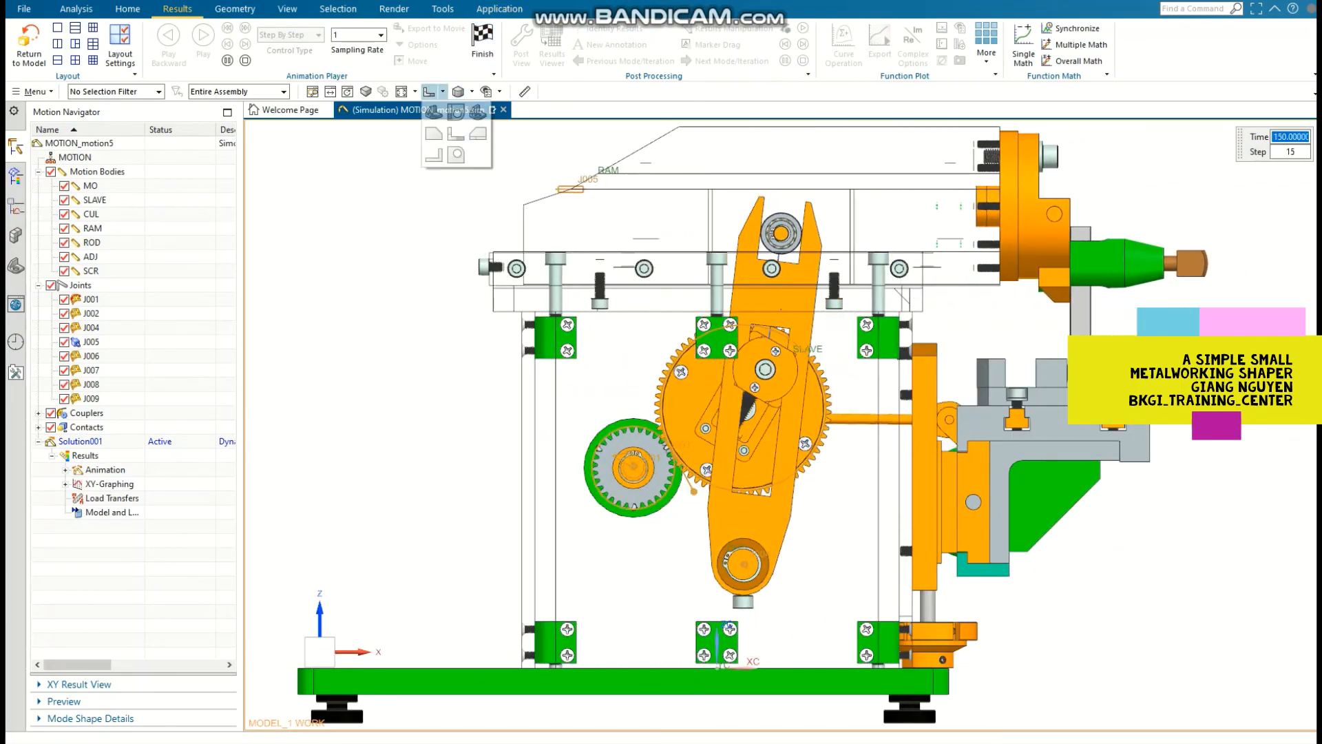
{"action": "left_click", "coordinate": [473, 134]}
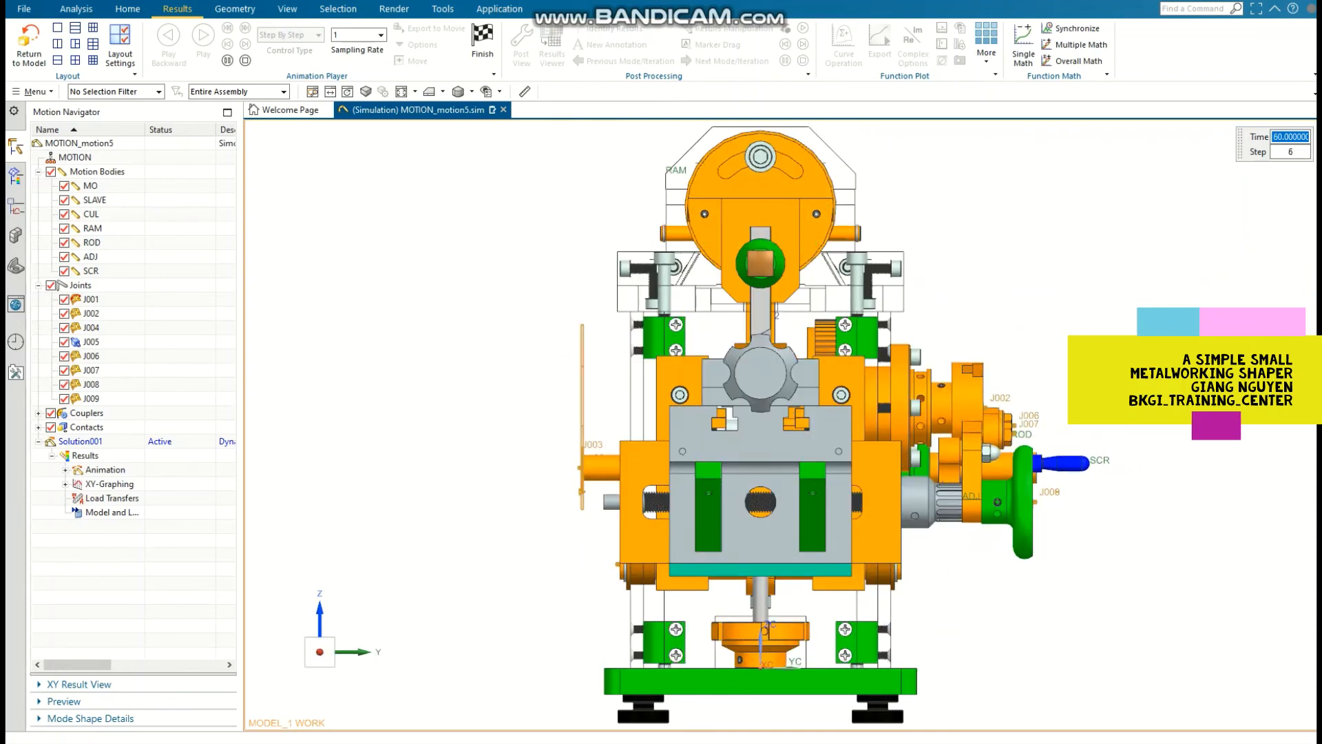
Step: Watch the running animation from the back and bottom views, and return to the isometric view
{"action": "left_click", "coordinate": [442, 92]}
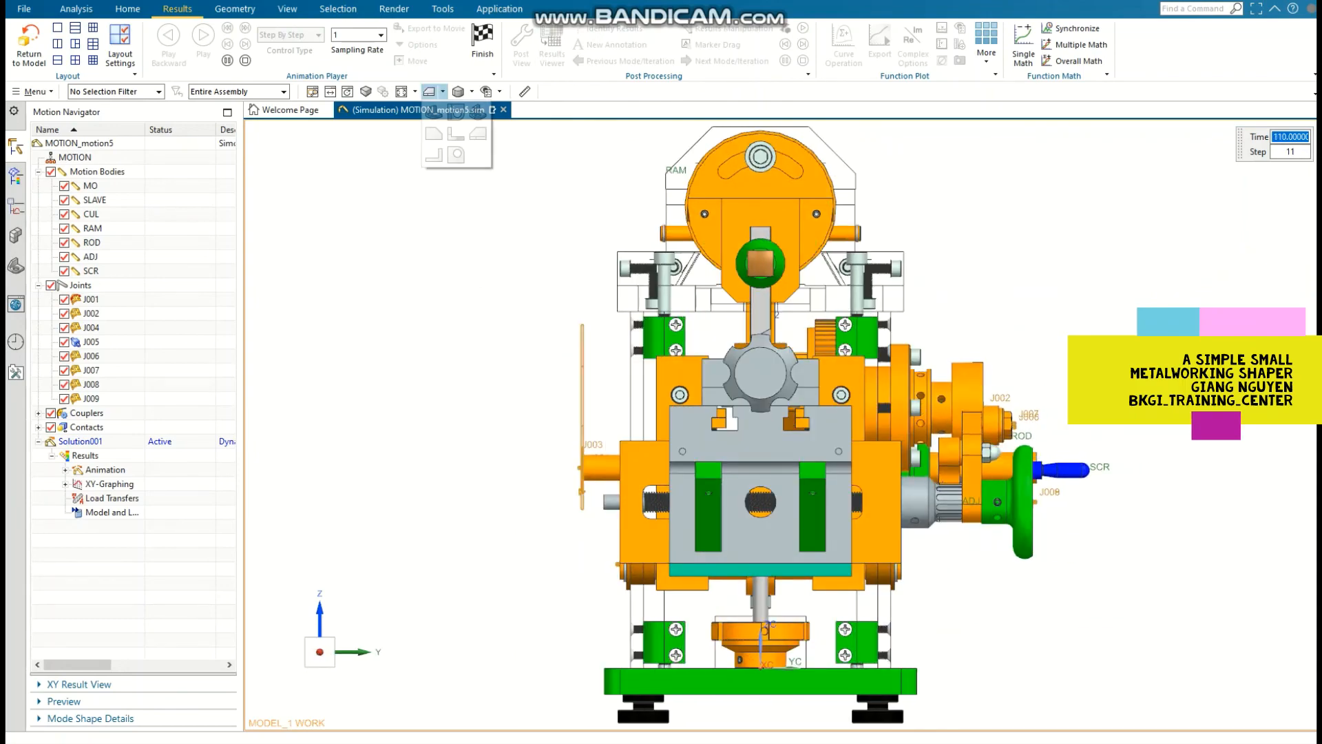
{"action": "left_click", "coordinate": [436, 152]}
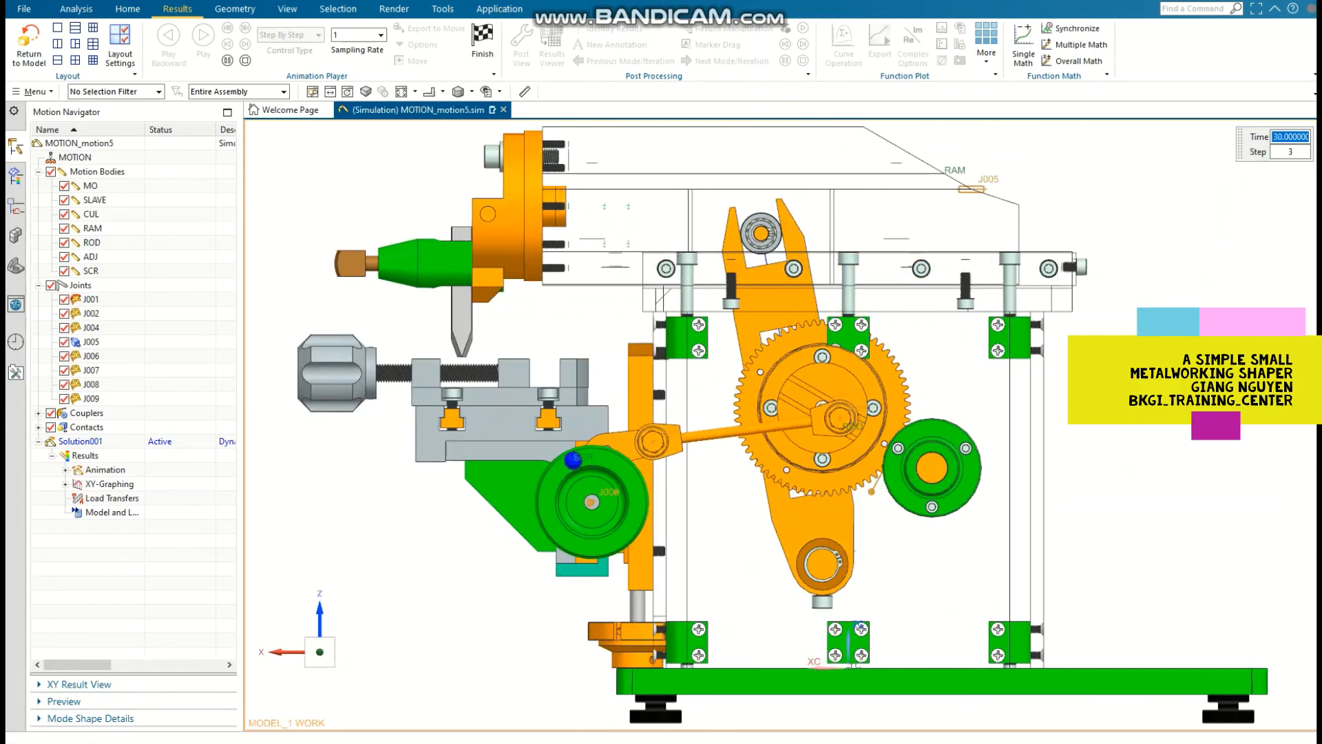
{"action": "left_click", "coordinate": [442, 91]}
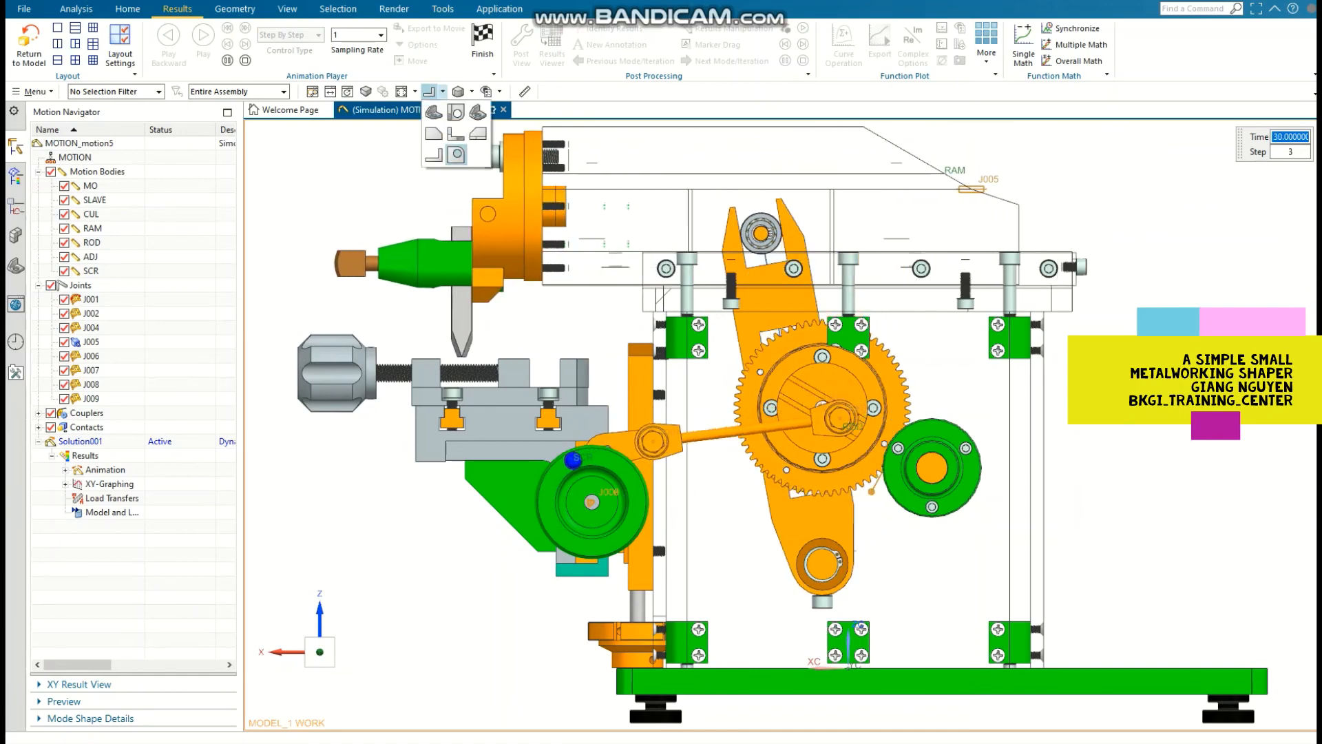
{"action": "left_click", "coordinate": [454, 152]}
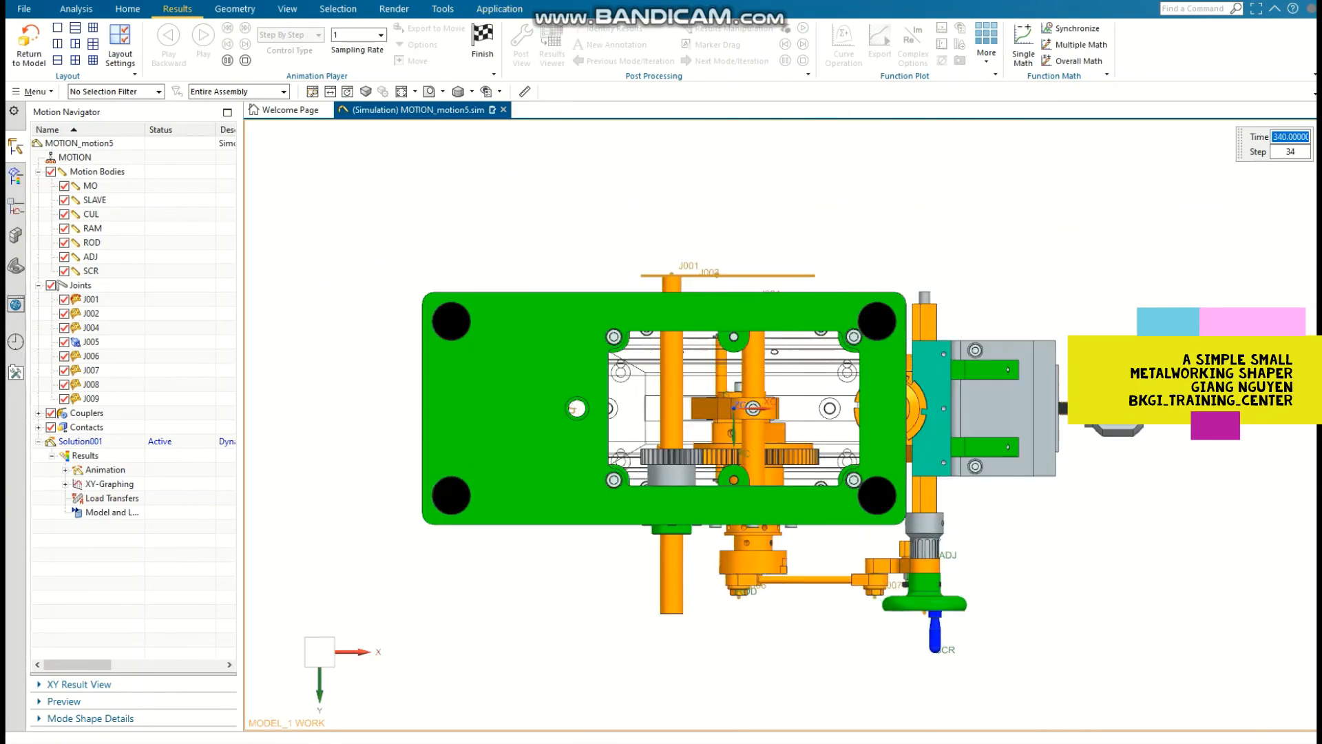
{"action": "key", "text": "End"}
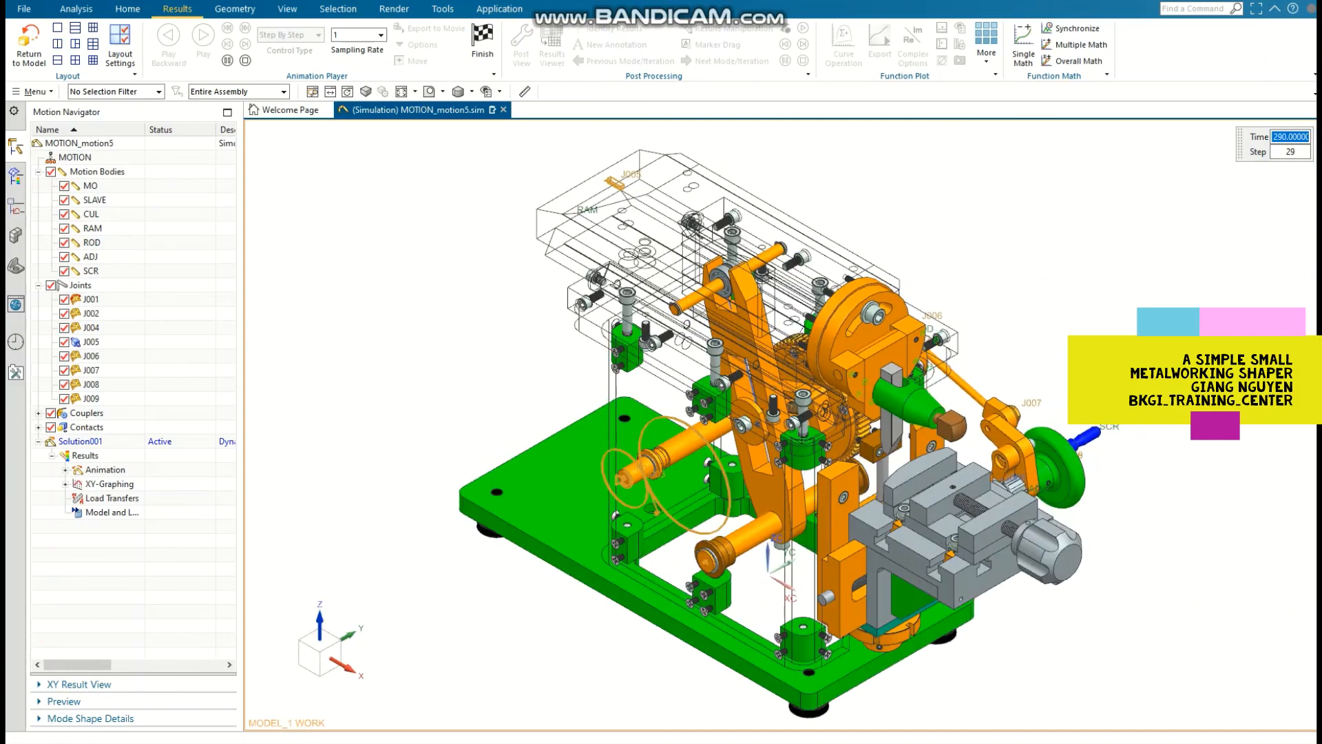